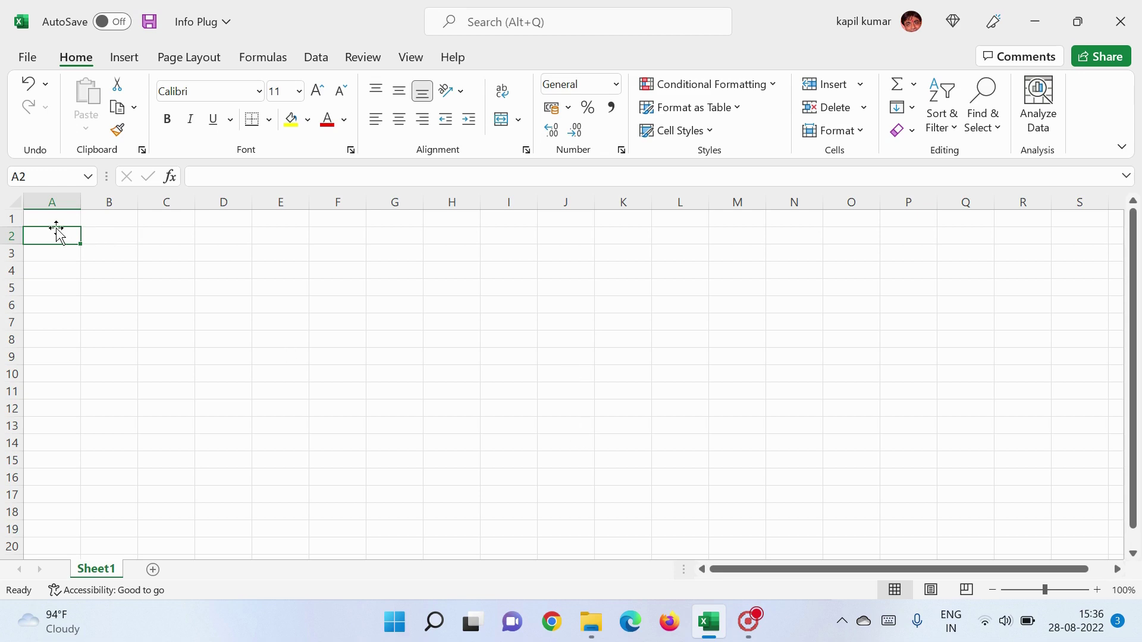
{"action": "left_click", "coordinate": [42, 256]}
{"action": "left_click", "coordinate": [53, 304]}
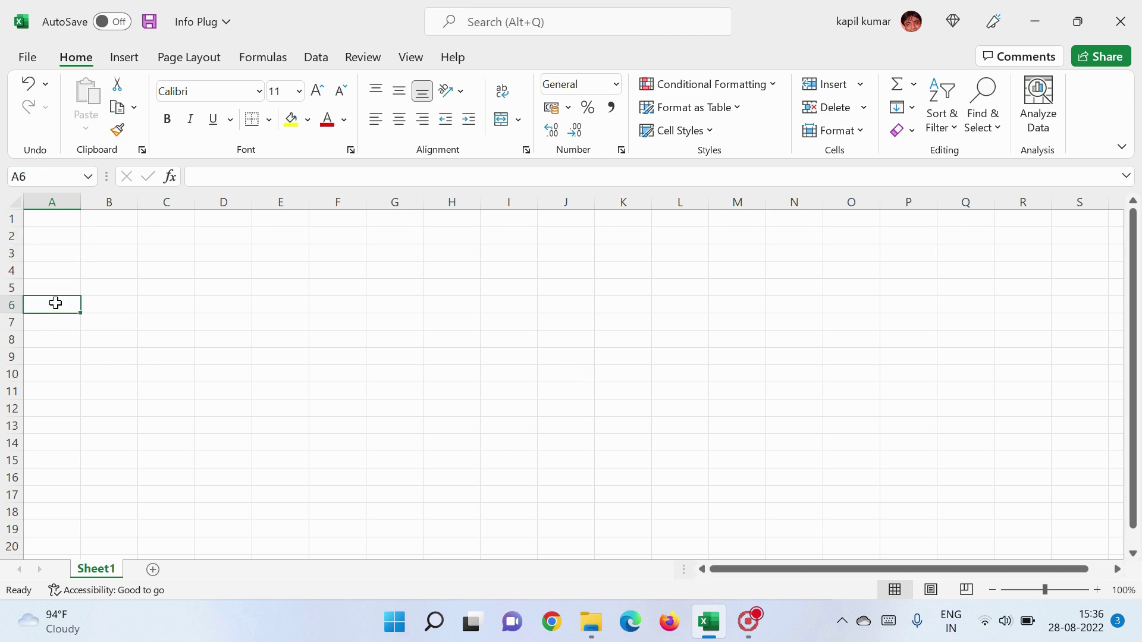
{"action": "left_click", "coordinate": [62, 224]}
{"action": "left_click", "coordinate": [61, 239]}
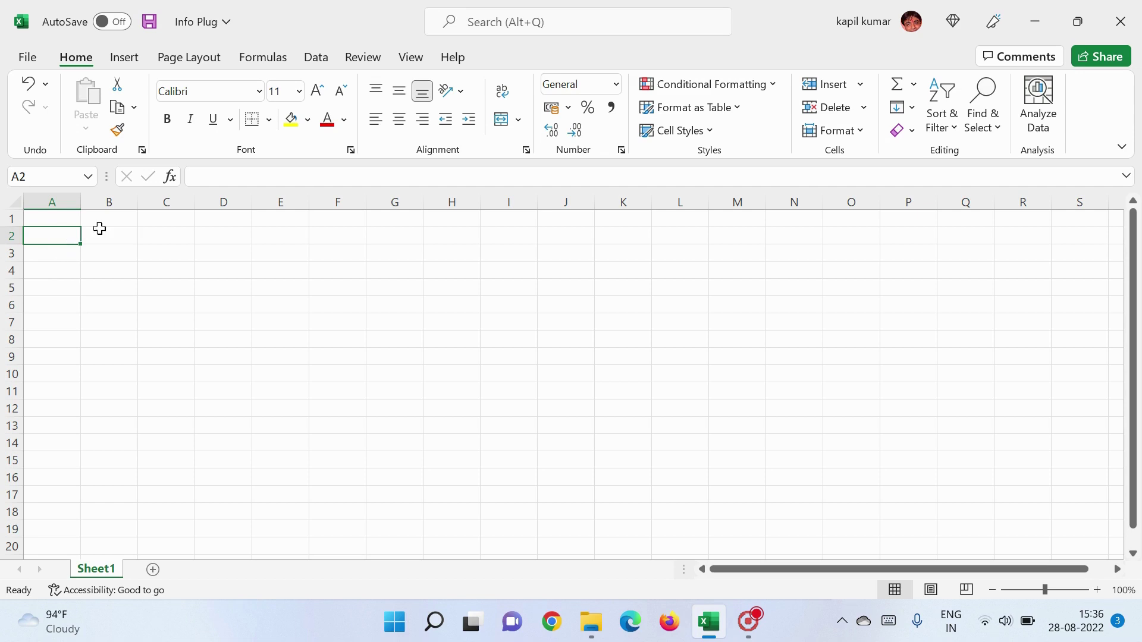
{"action": "left_click", "coordinate": [104, 237]}
{"action": "left_click", "coordinate": [167, 252]}
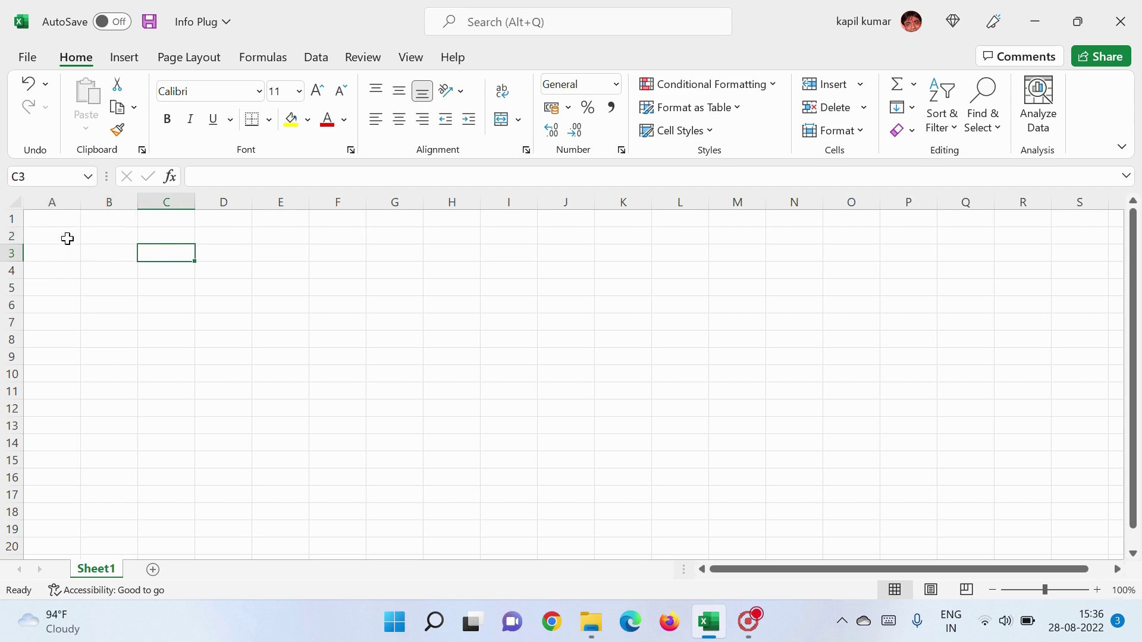
{"action": "left_click", "coordinate": [68, 237]}
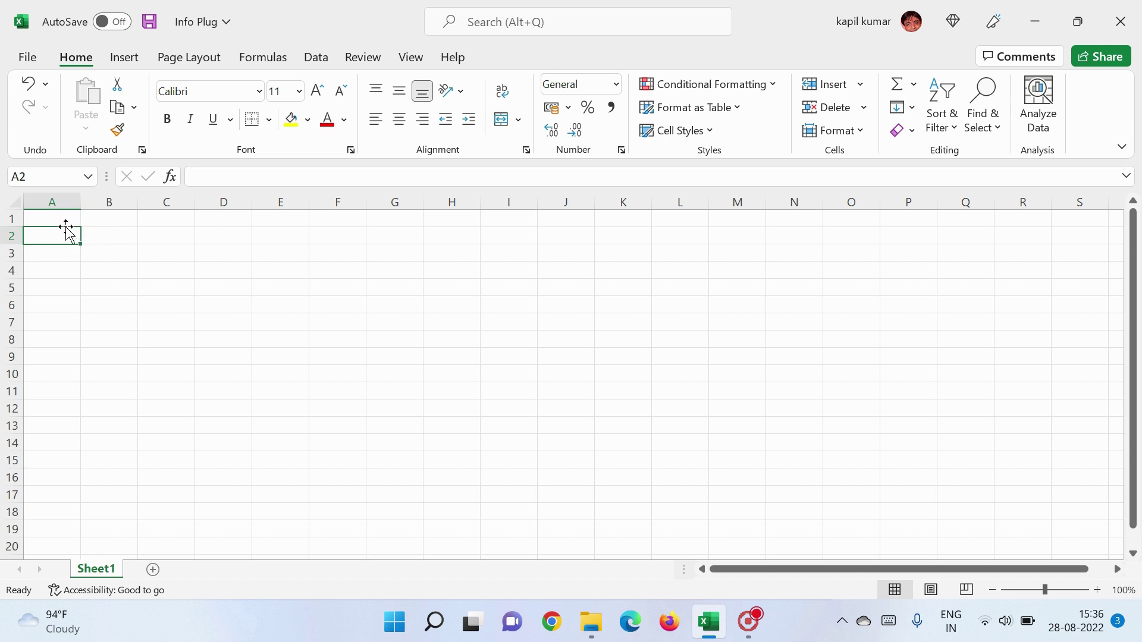
{"action": "left_click_drag", "start_coordinate": [61, 235], "coordinate": [191, 301]}
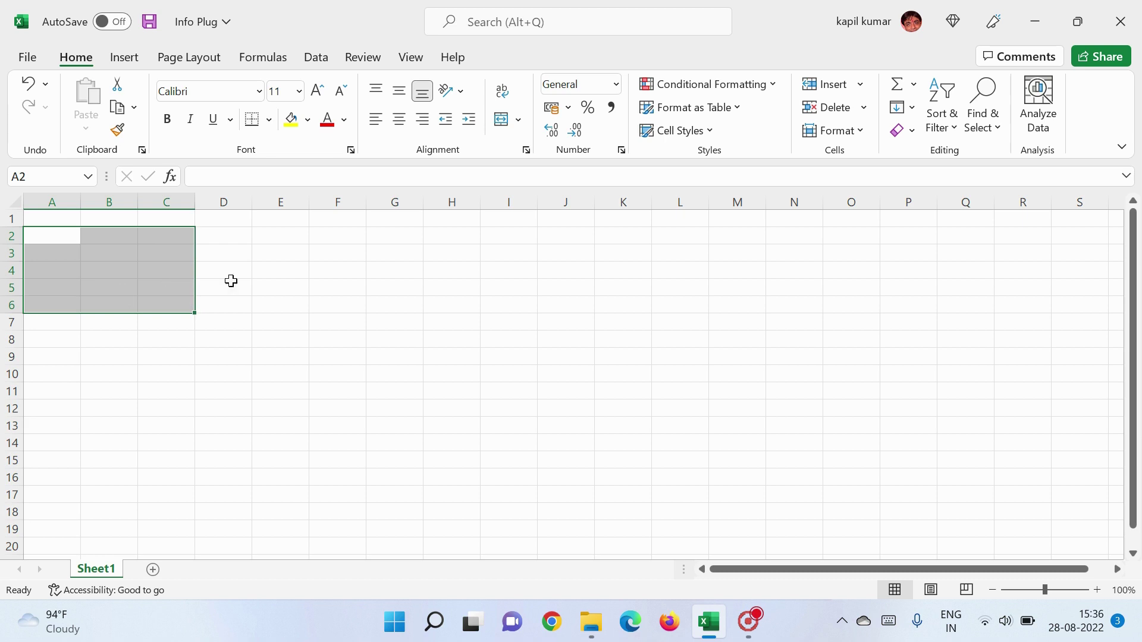
{"action": "left_click", "coordinate": [244, 284]}
{"action": "left_click", "coordinate": [70, 237]}
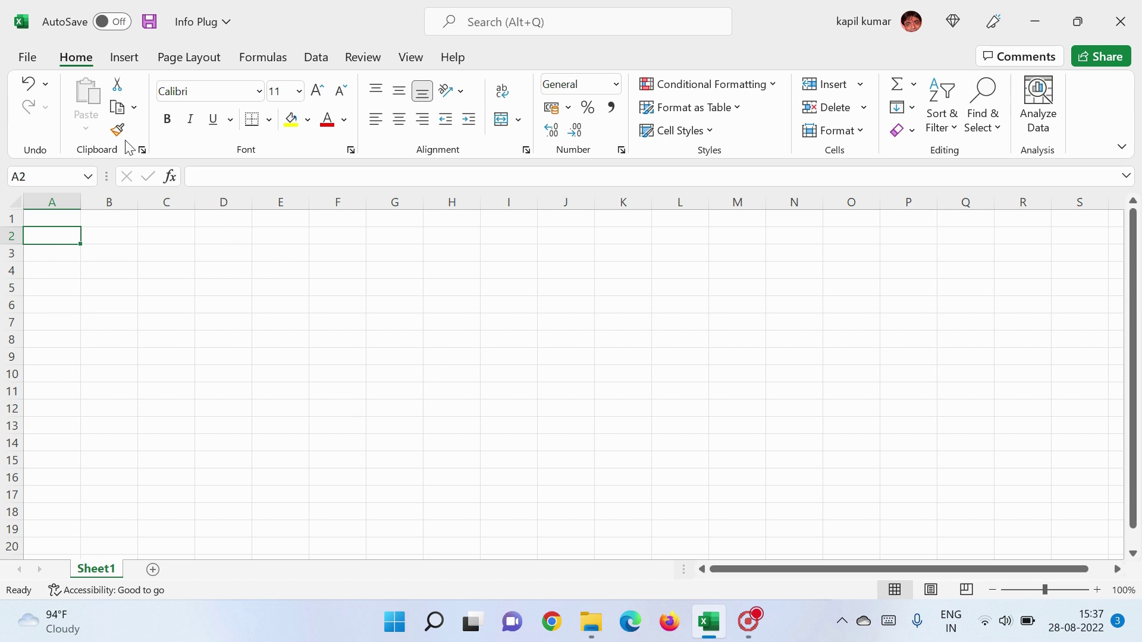
Step: Look at the recent workbooks and locations available for opening a file, and return to the worksheet
{"action": "left_click", "coordinate": [28, 58]}
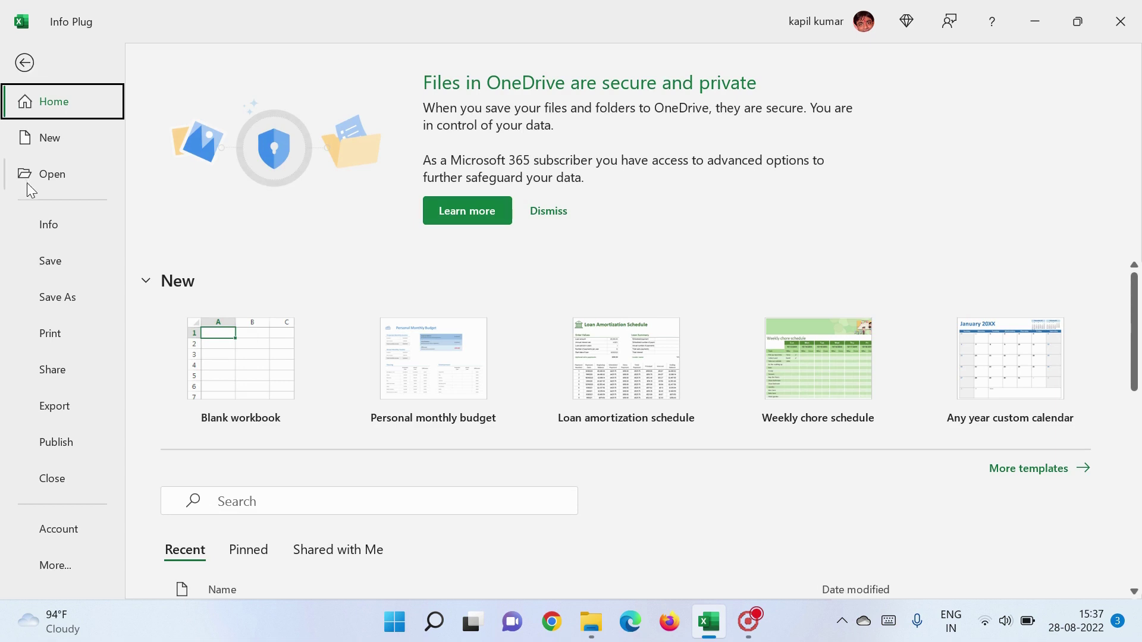
{"action": "left_click", "coordinate": [59, 179]}
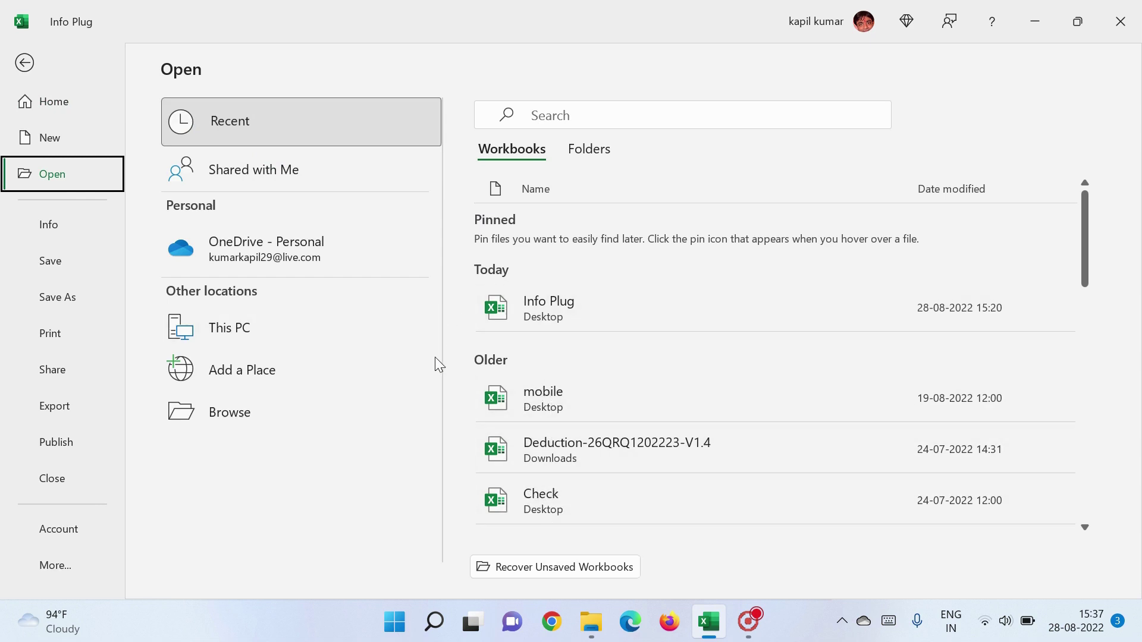
{"action": "left_click", "coordinate": [27, 64]}
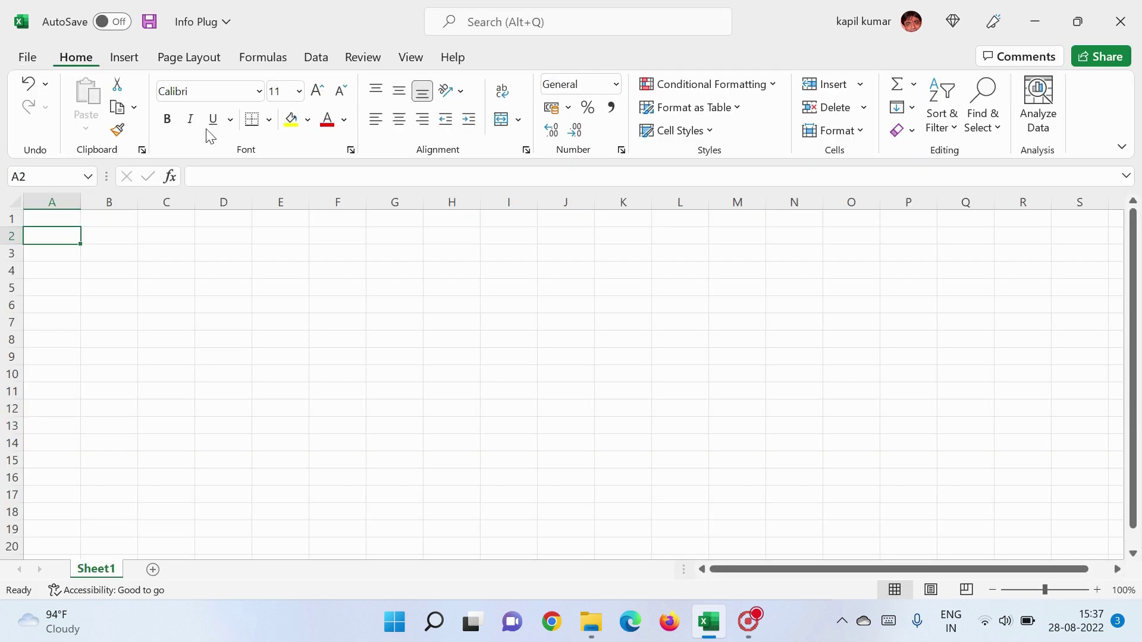
Step: Enter the text "ctrl + S" in cell D7 of Sheet1
{"action": "left_click", "coordinate": [205, 324]}
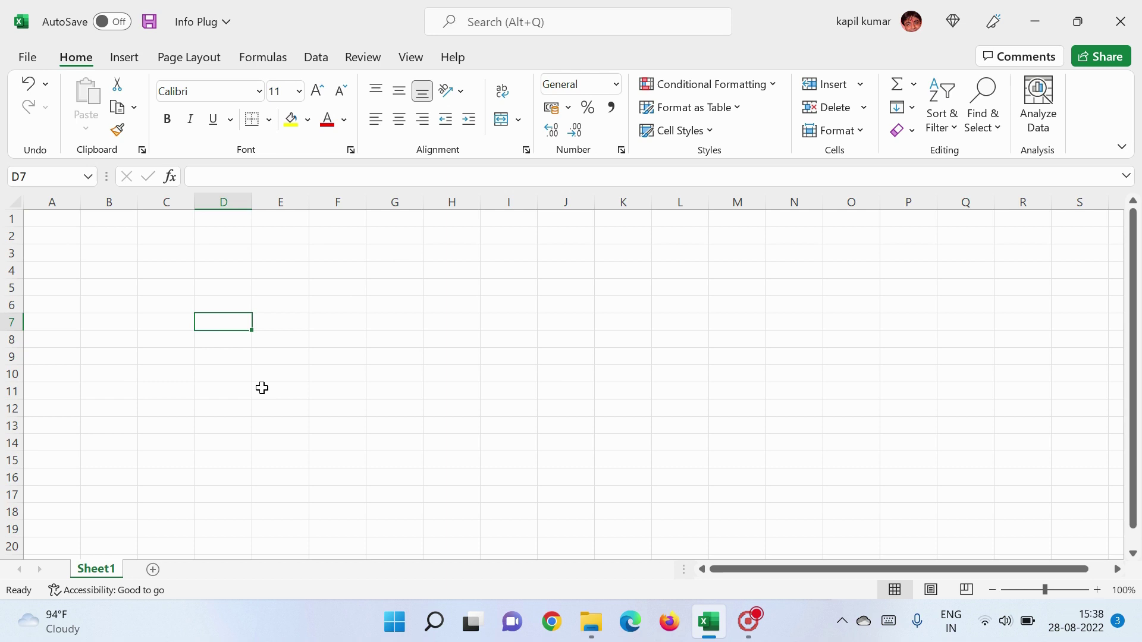
{"action": "type", "text": "ctr"}
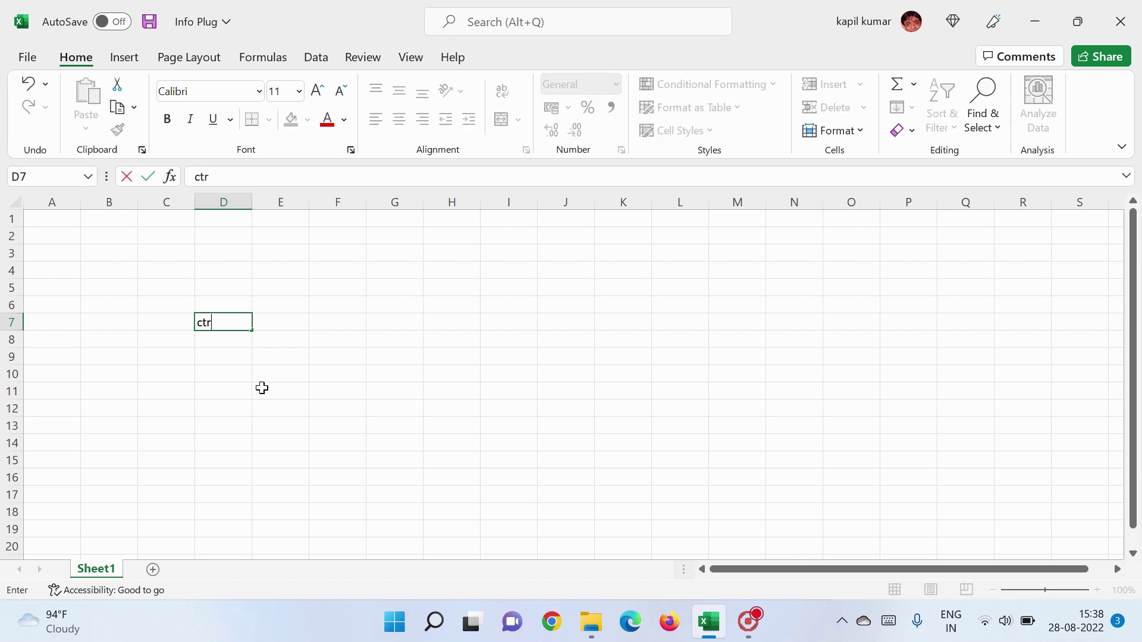
{"action": "type", "text": "l + S"}
{"action": "left_click", "coordinate": [212, 350]}
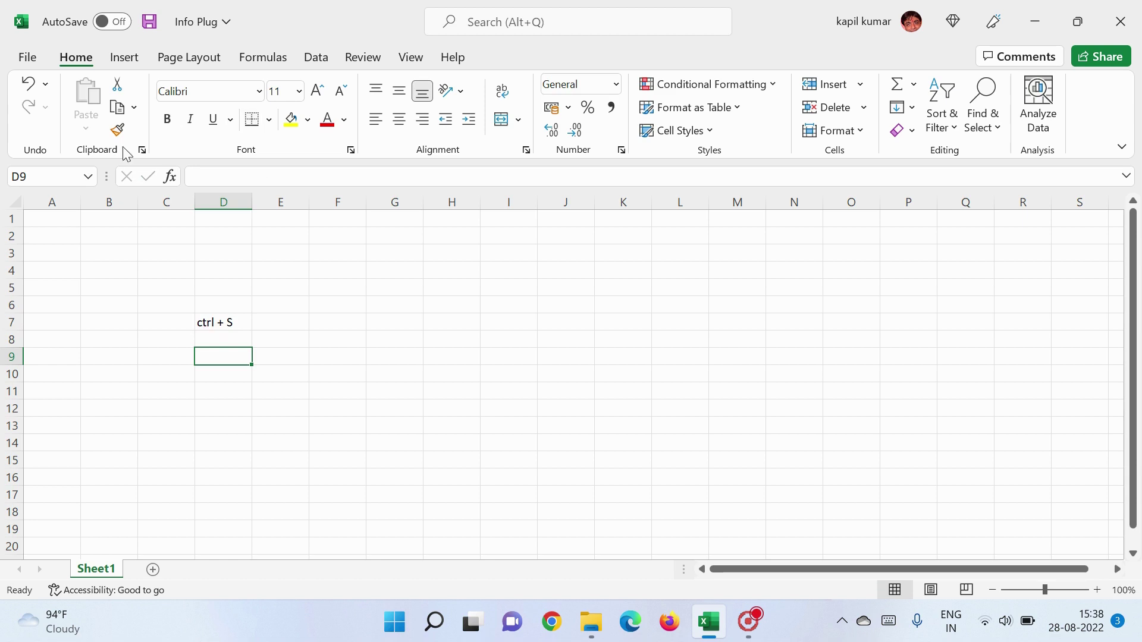
Step: Look at the Save As locations, and save the Info Plug workbook under its existing name
{"action": "left_click", "coordinate": [36, 59]}
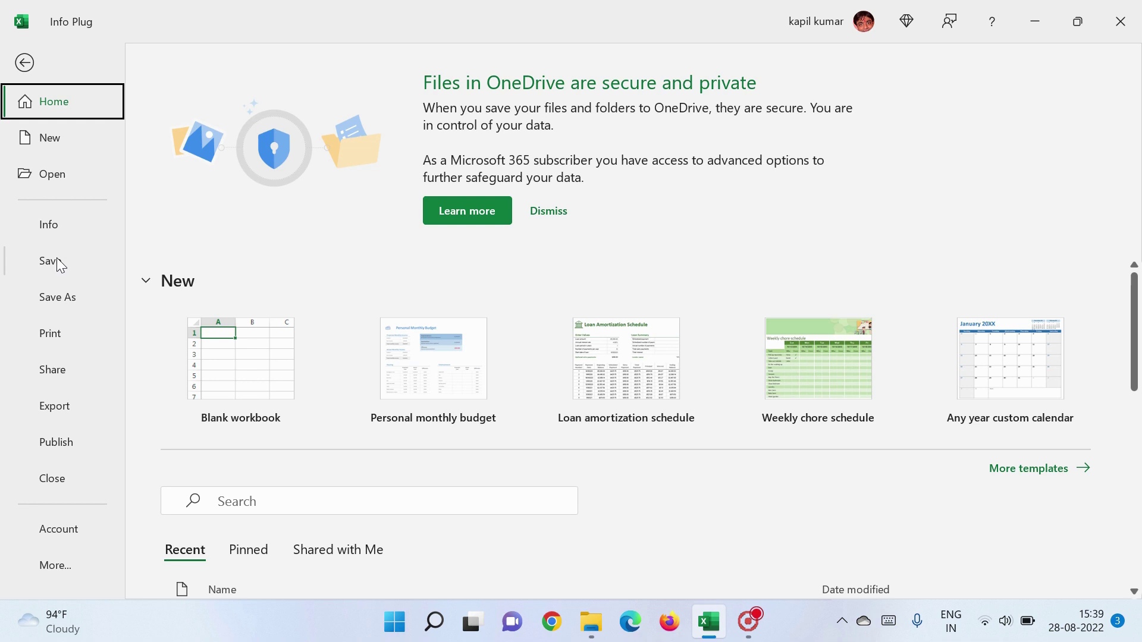
{"action": "left_click", "coordinate": [55, 306]}
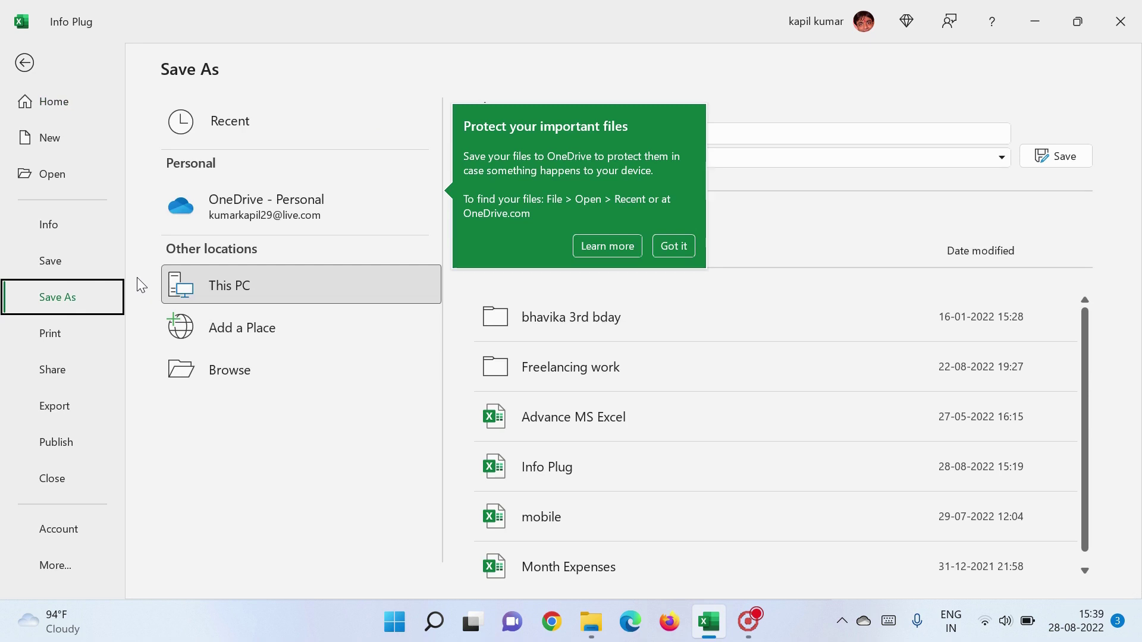
{"action": "left_click", "coordinate": [66, 263]}
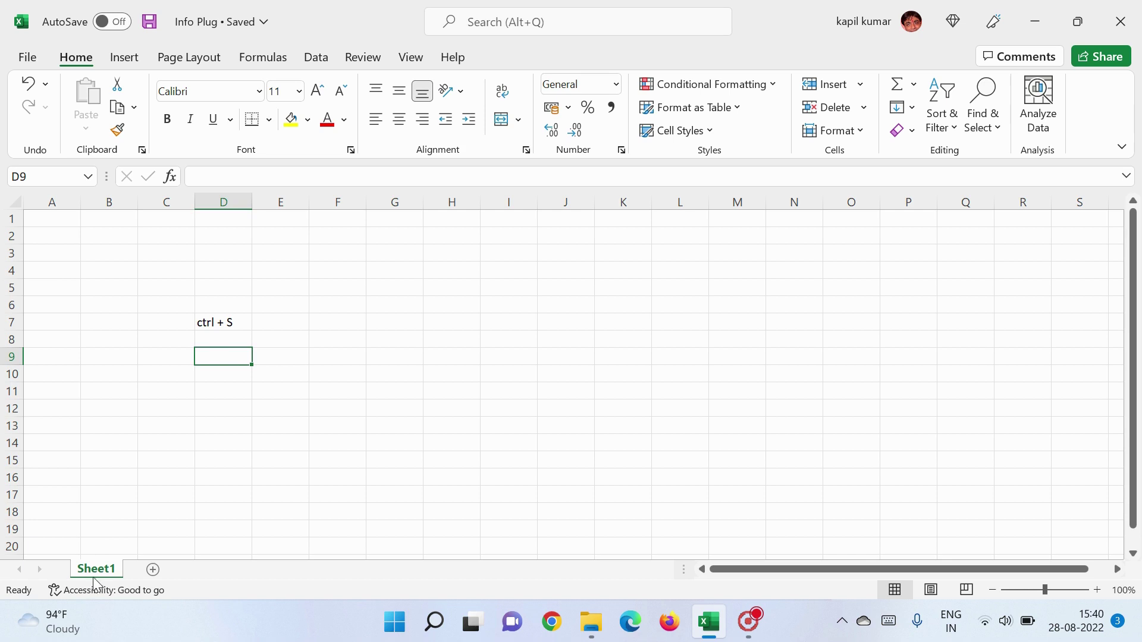
Step: Add two new worksheets after Sheet1, switching between the first two sheets to compare them
{"action": "left_click", "coordinate": [152, 569]}
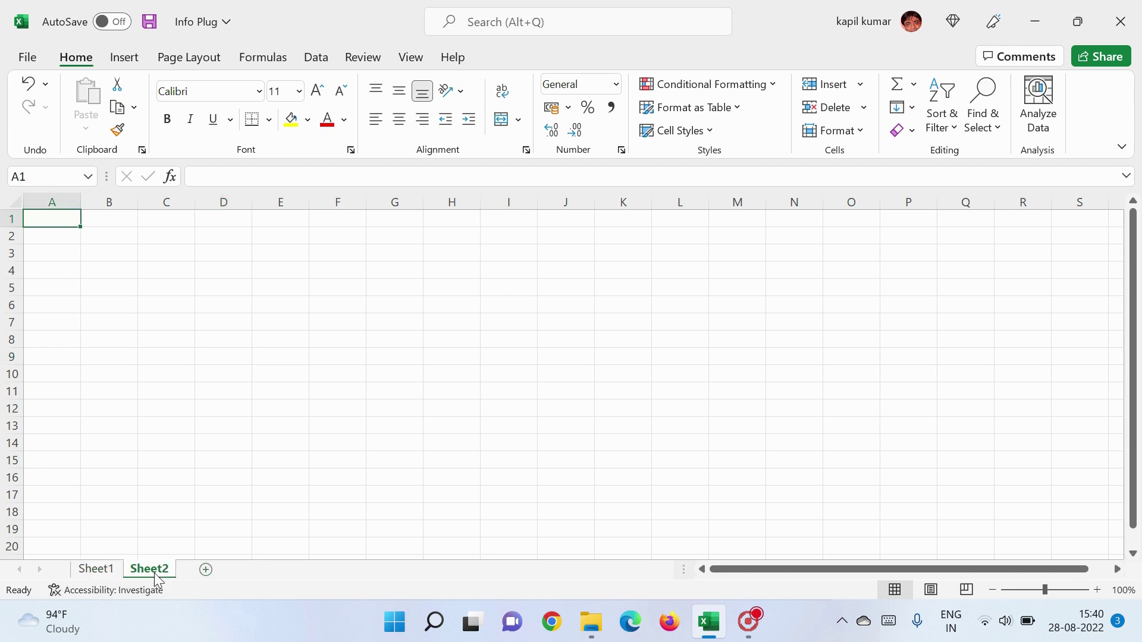
{"action": "left_click", "coordinate": [95, 570]}
{"action": "left_click", "coordinate": [136, 569]}
{"action": "left_click", "coordinate": [95, 571]}
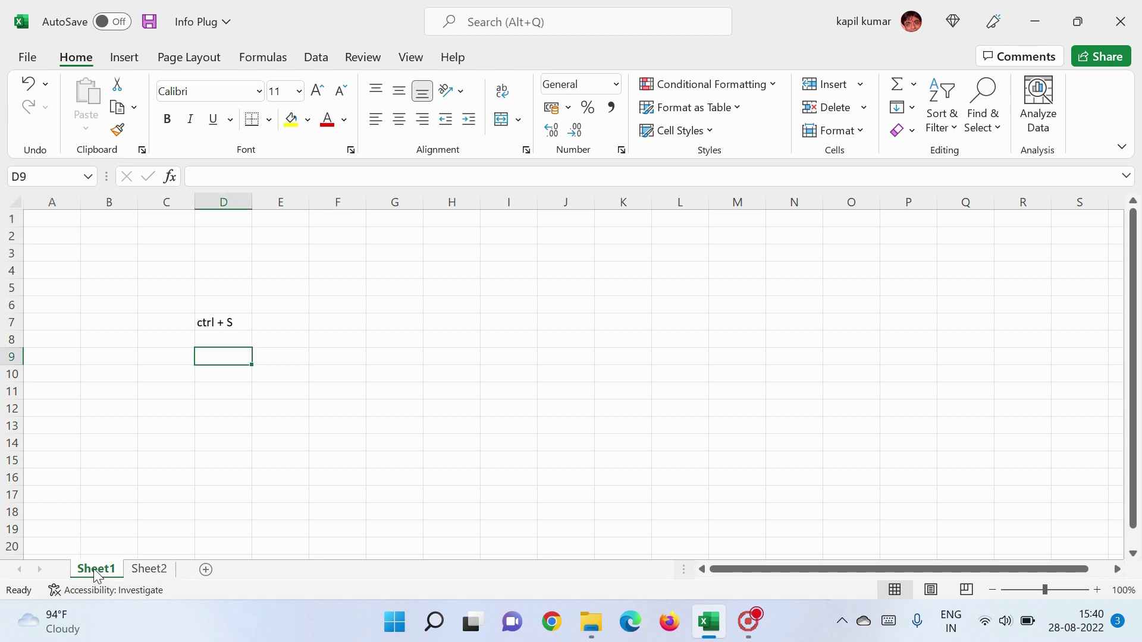
{"action": "left_click", "coordinate": [156, 574]}
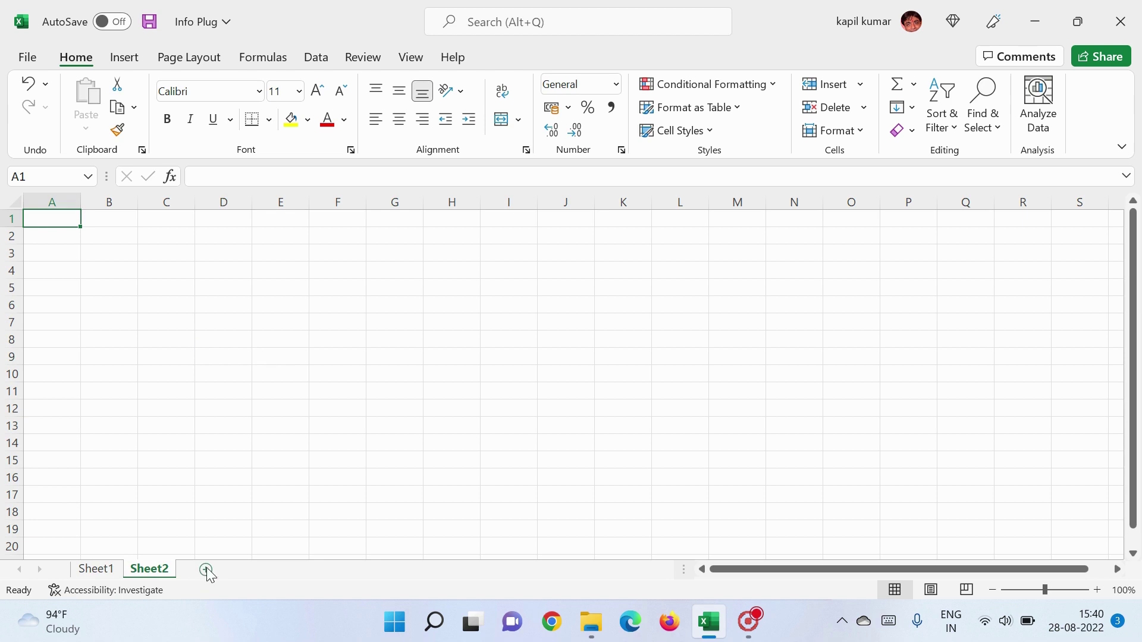
{"action": "left_click", "coordinate": [205, 570]}
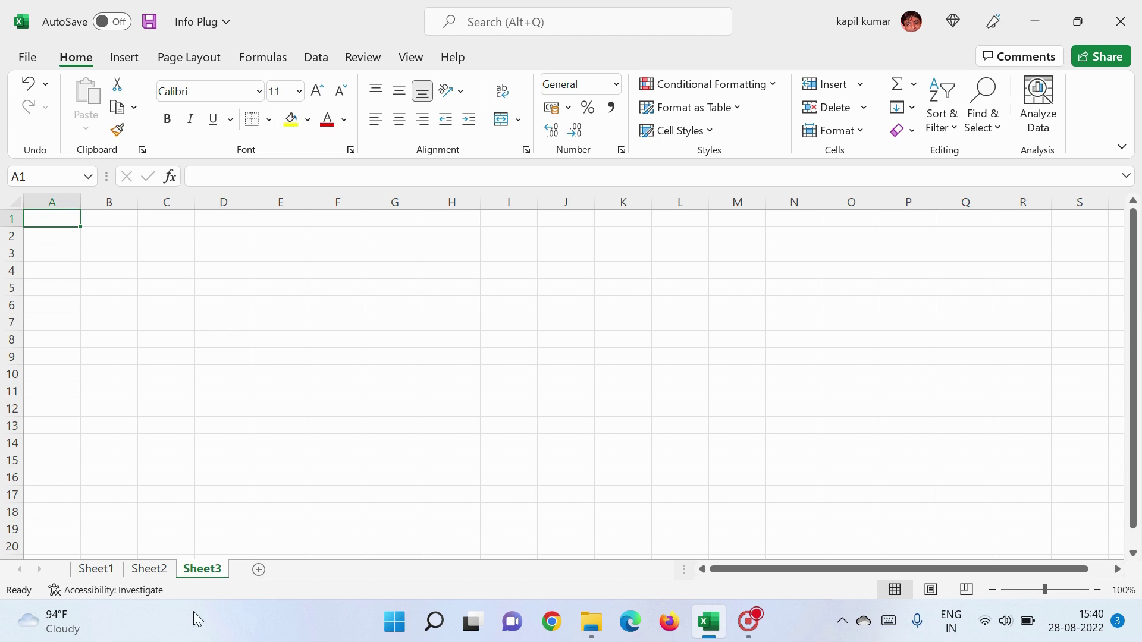
{"action": "left_click", "coordinate": [103, 574]}
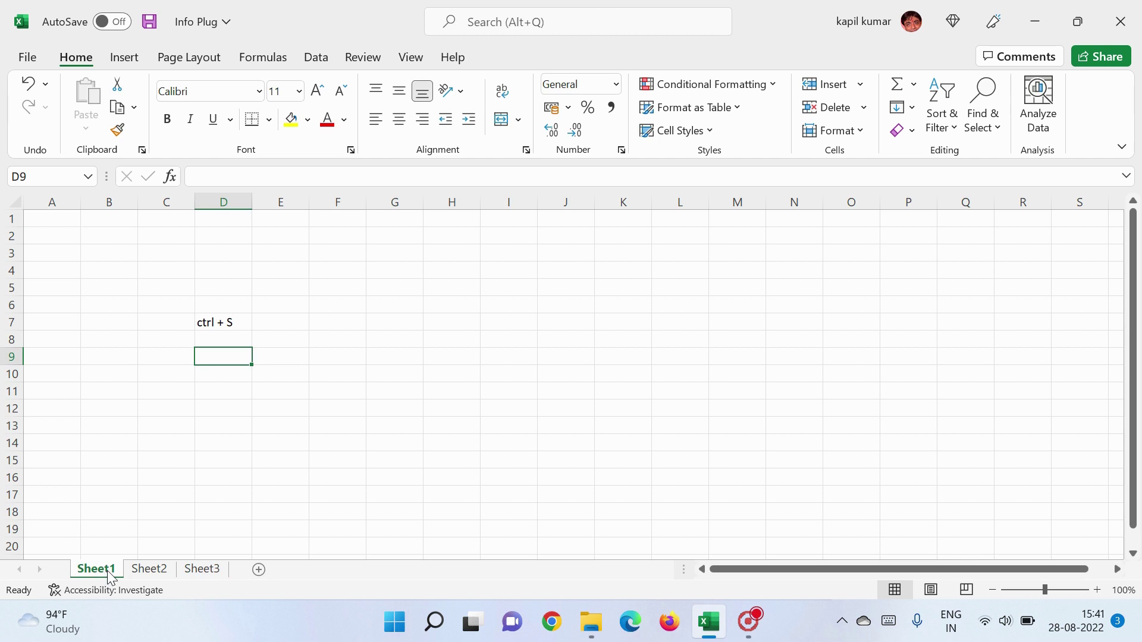
{"action": "double_click", "coordinate": [105, 574]}
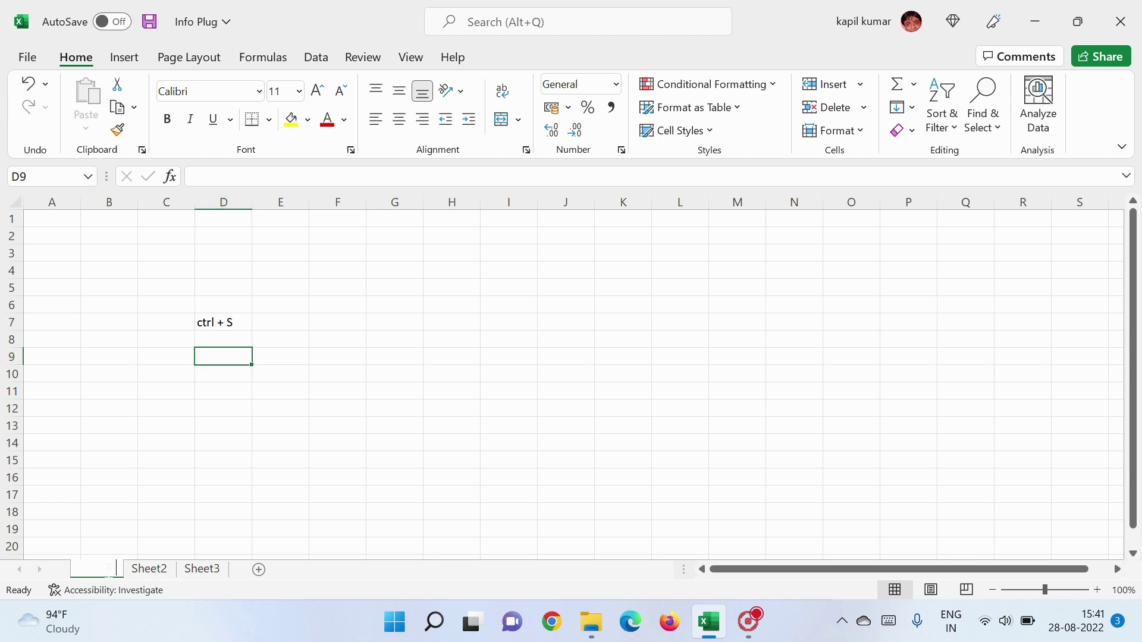
{"action": "left_click", "coordinate": [110, 544]}
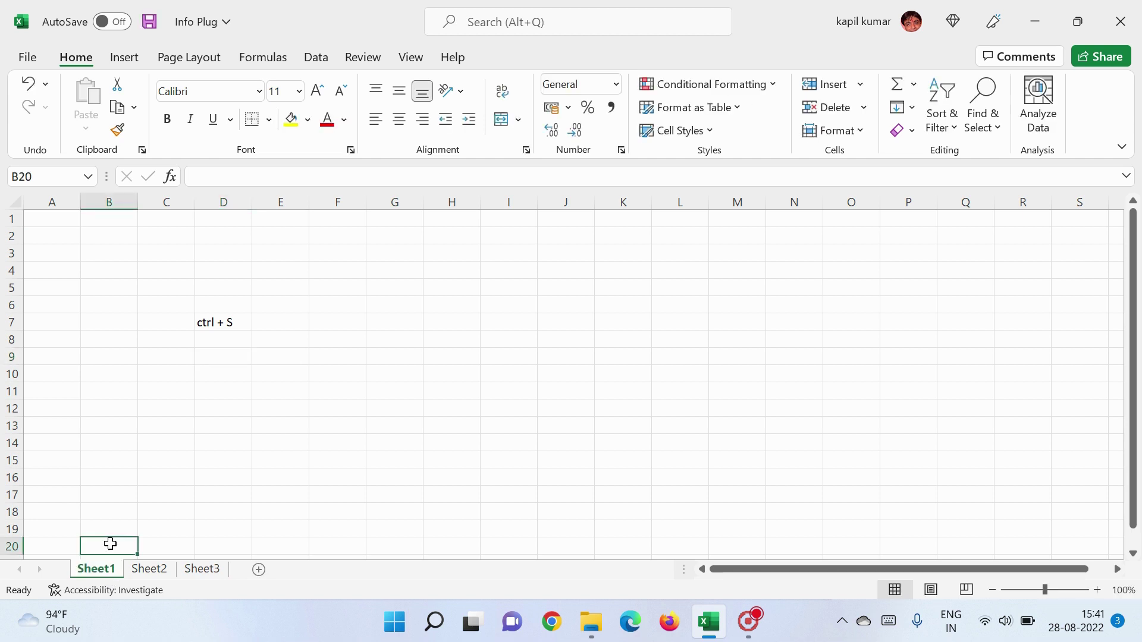
Step: Rename Sheet1 as "Info Plug"
{"action": "right_click", "coordinate": [100, 574]}
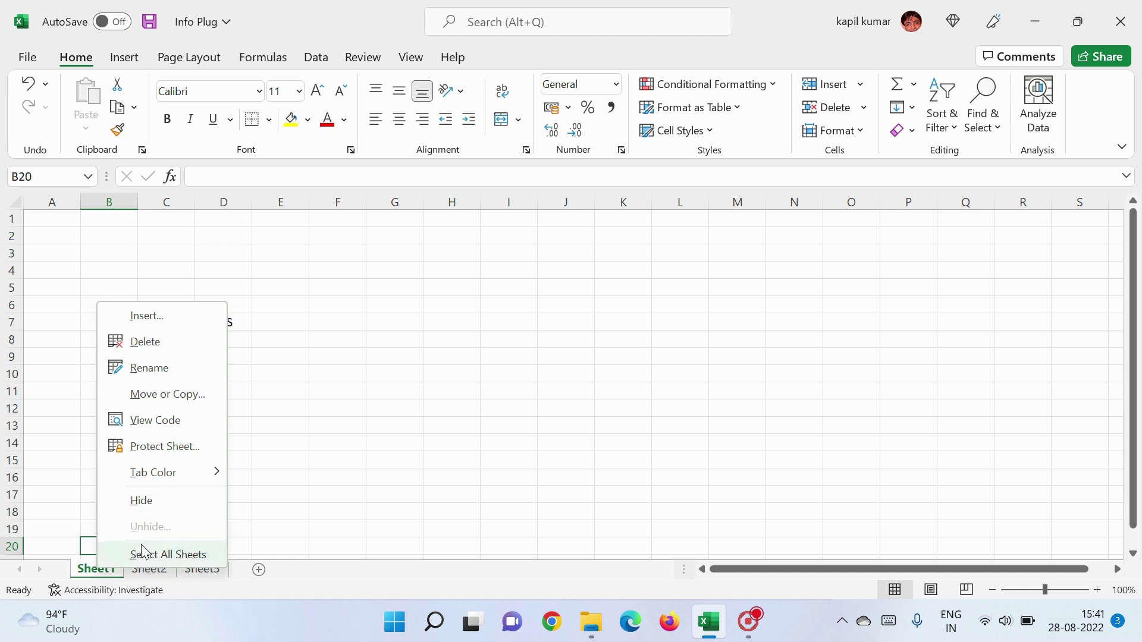
{"action": "left_click", "coordinate": [149, 369]}
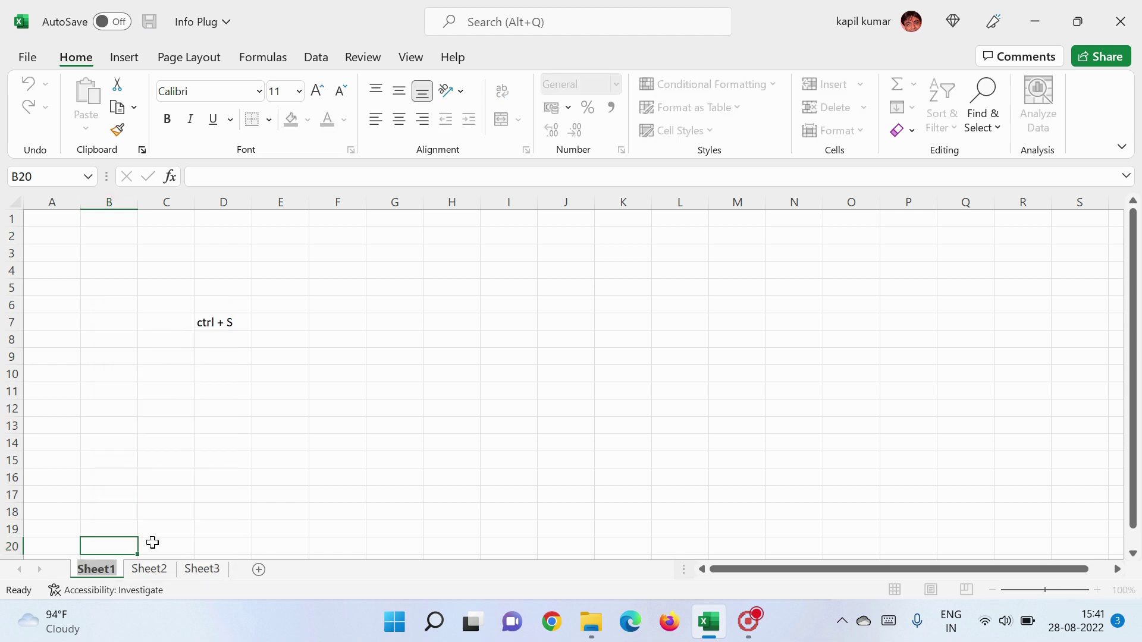
{"action": "key", "text": "BackSpace"}
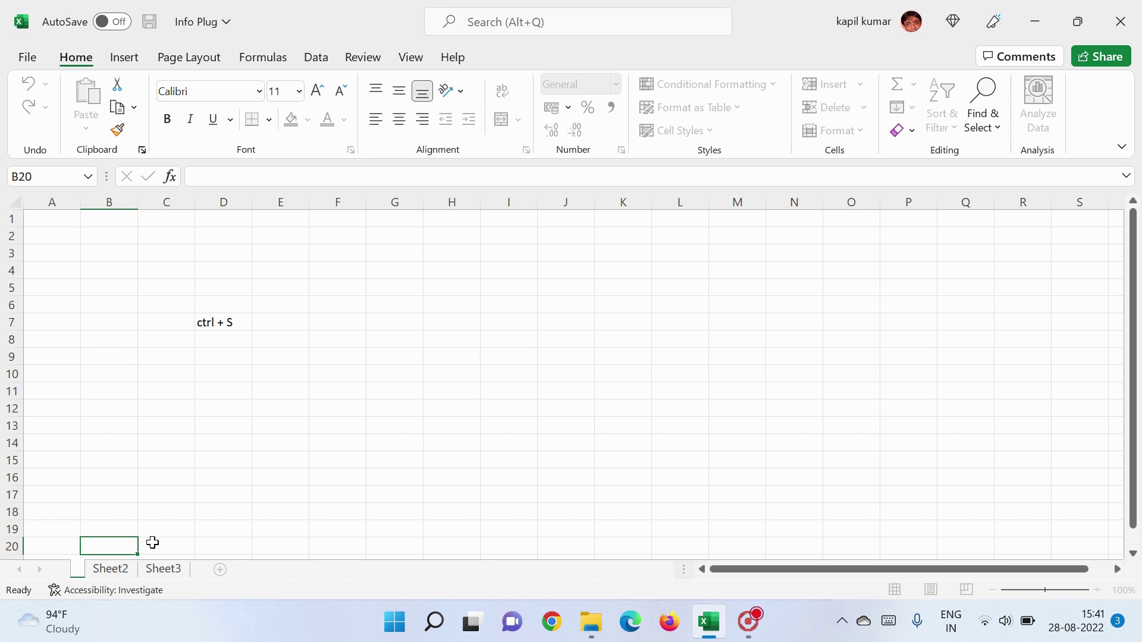
{"action": "type", "text": "Info"}
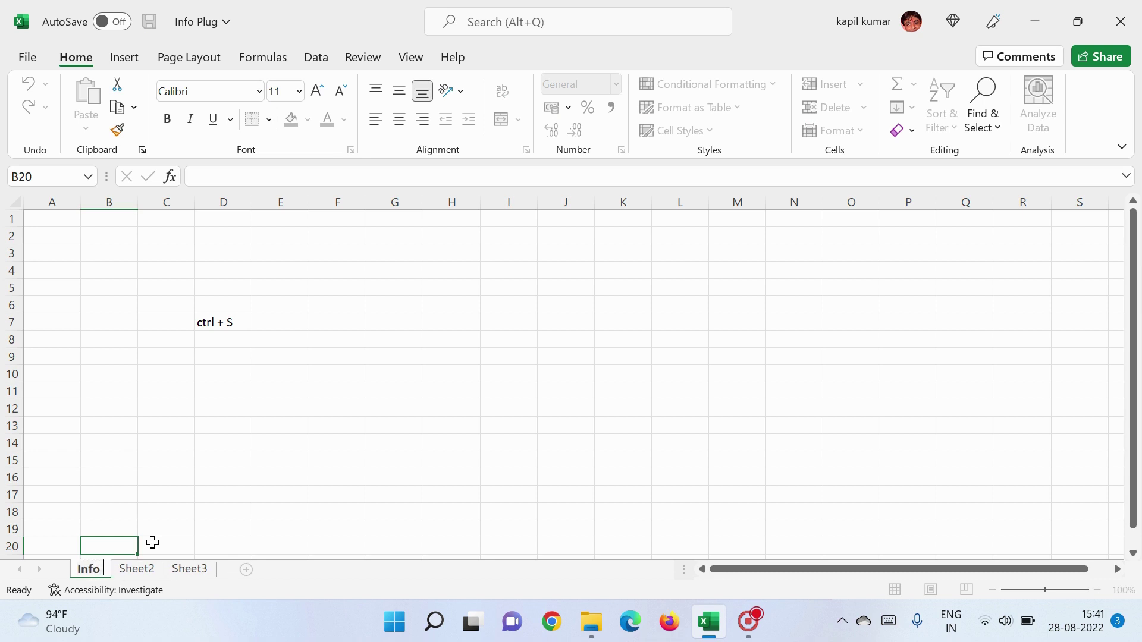
{"action": "type", "text": " Plug"}
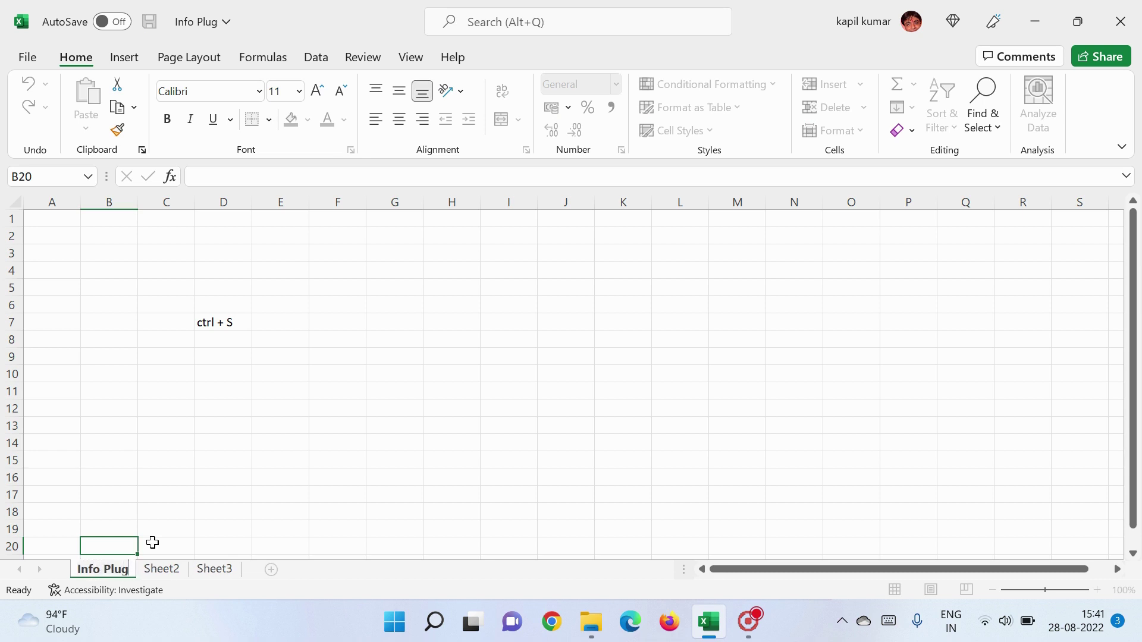
{"action": "left_click", "coordinate": [152, 542]}
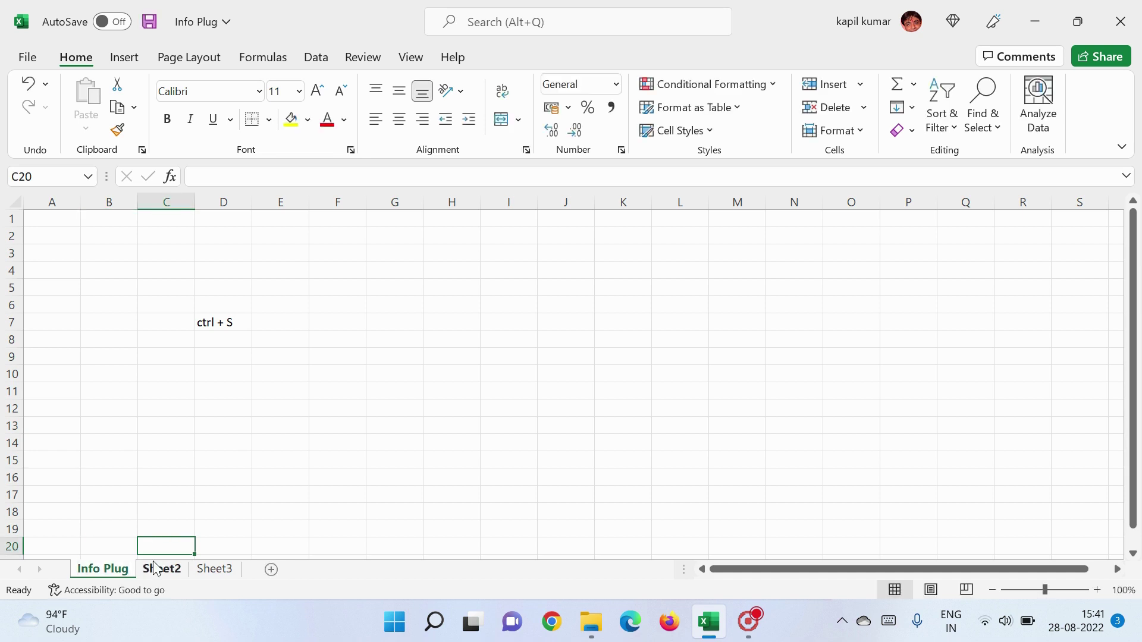
Step: Rename Sheet2 as "how to add" and switch to Sheet3
{"action": "left_click", "coordinate": [156, 569]}
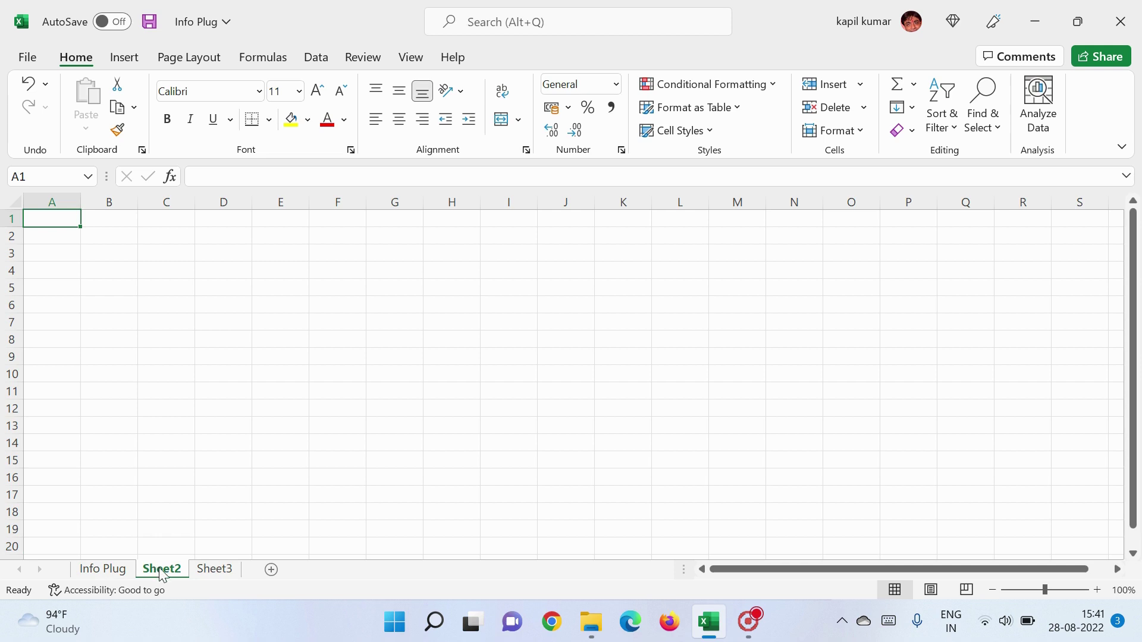
{"action": "double_click", "coordinate": [164, 574]}
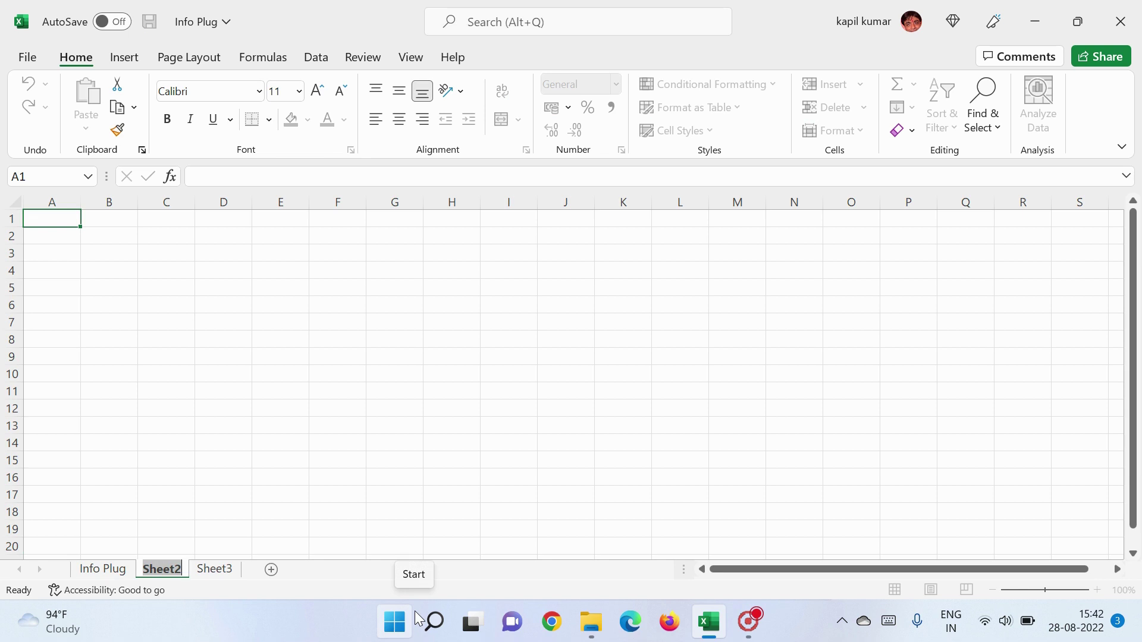
{"action": "key", "text": "BackSpace"}
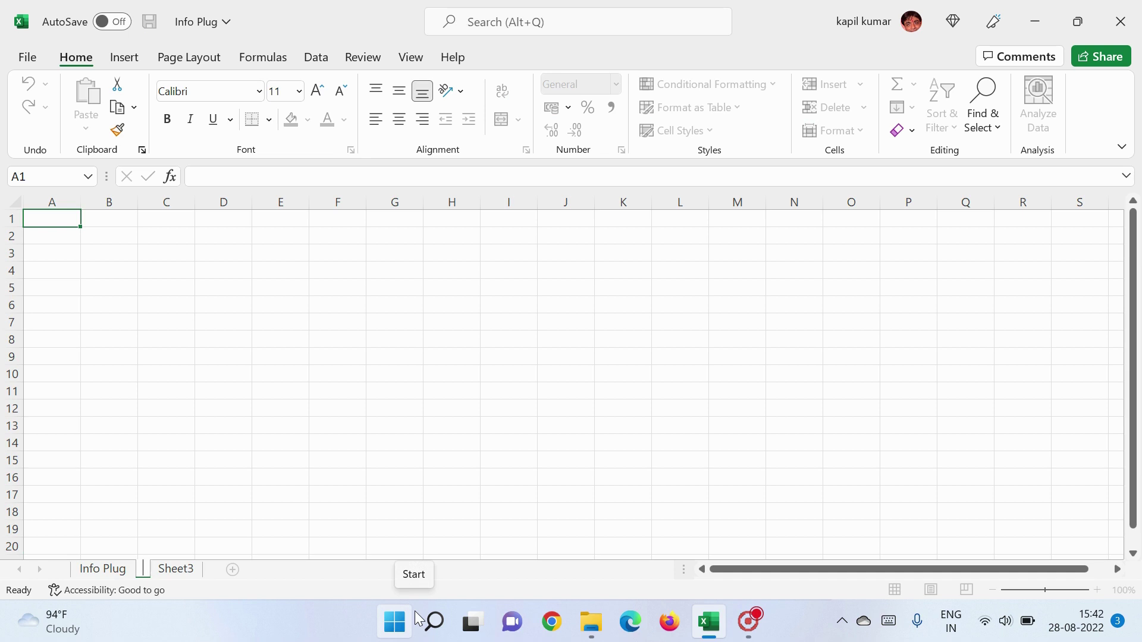
{"action": "type", "text": "how t"}
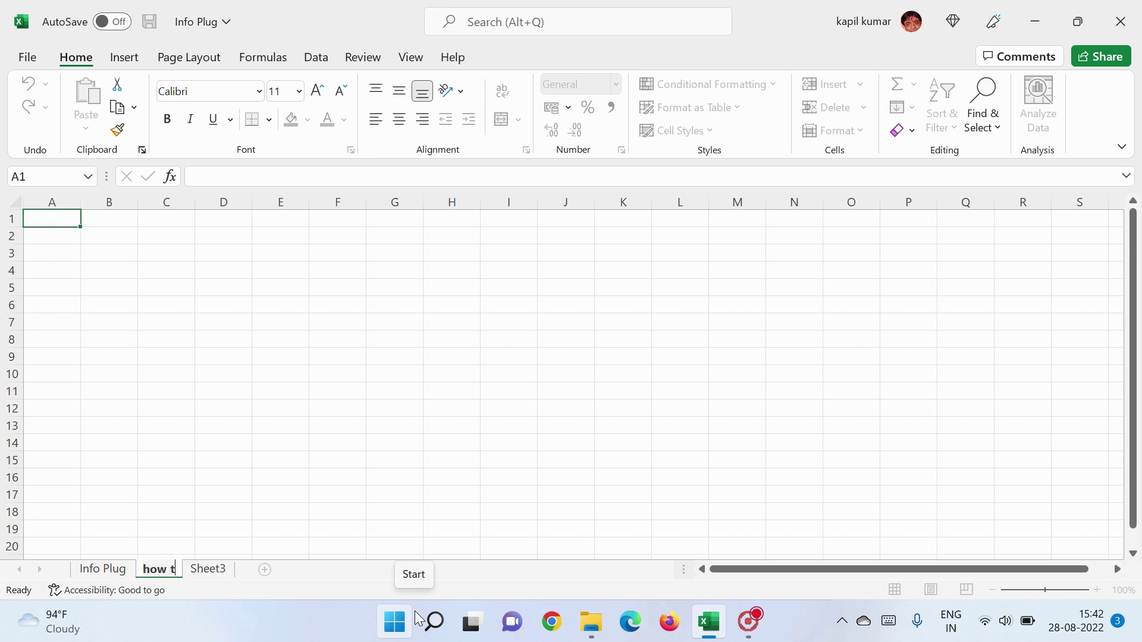
{"action": "type", "text": " o add"}
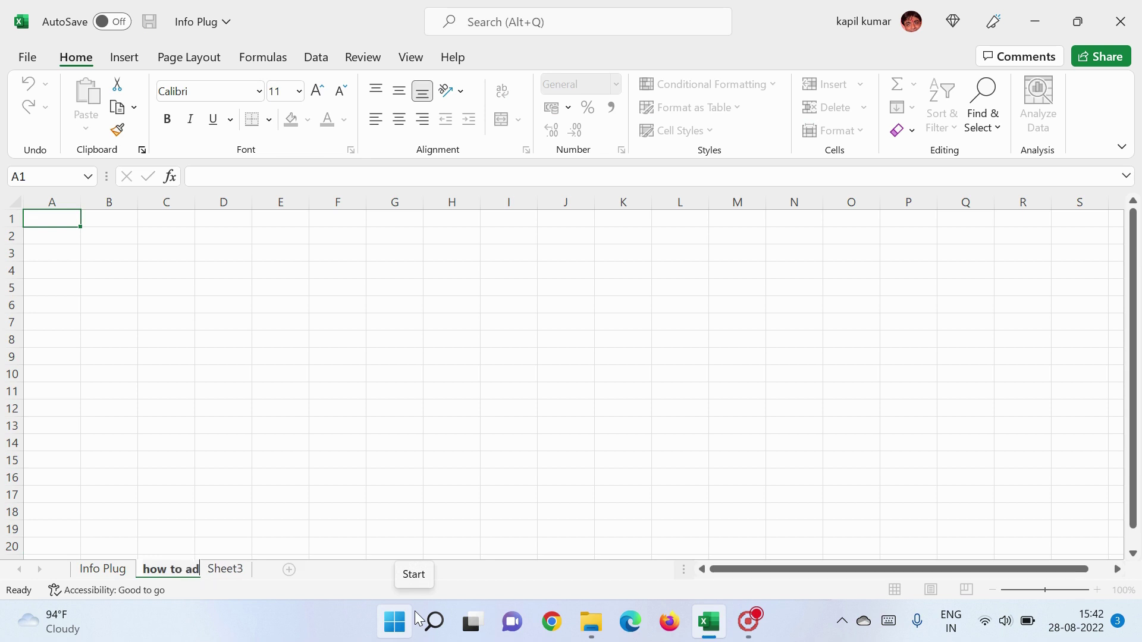
{"action": "left_click", "coordinate": [244, 440]}
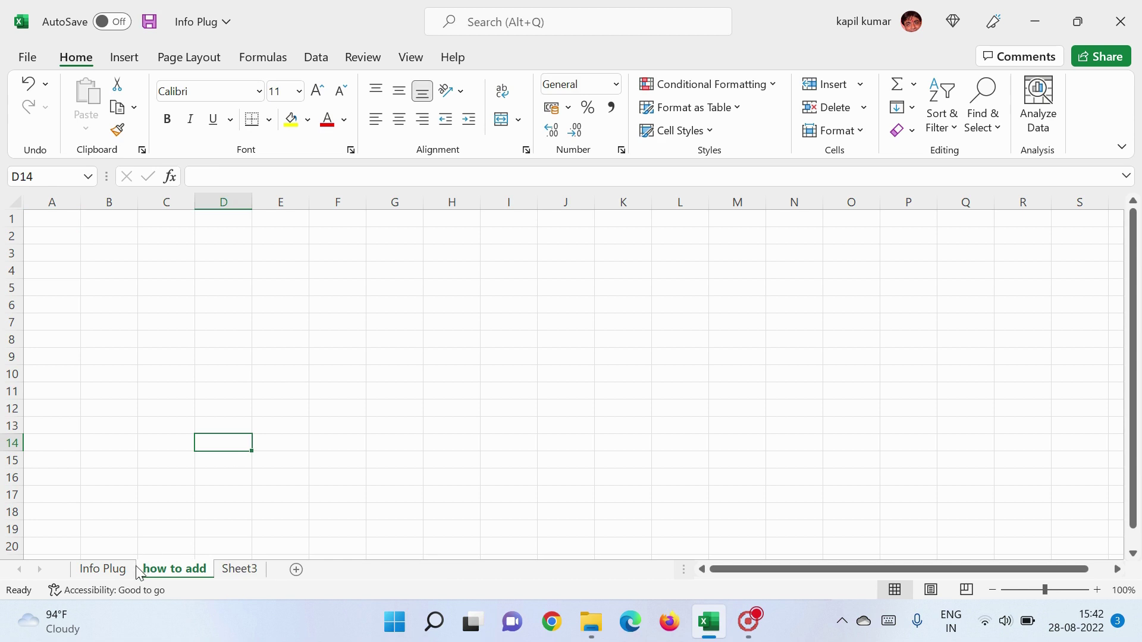
{"action": "left_click", "coordinate": [248, 574]}
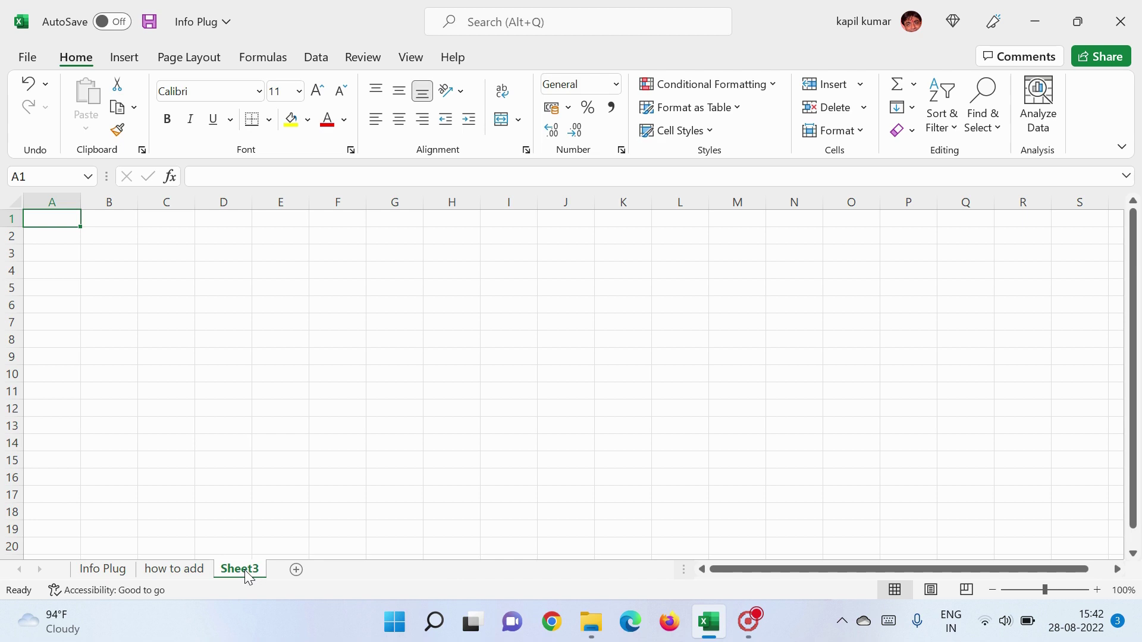
Step: Delete Sheet3 from the workbook
{"action": "right_click", "coordinate": [248, 576]}
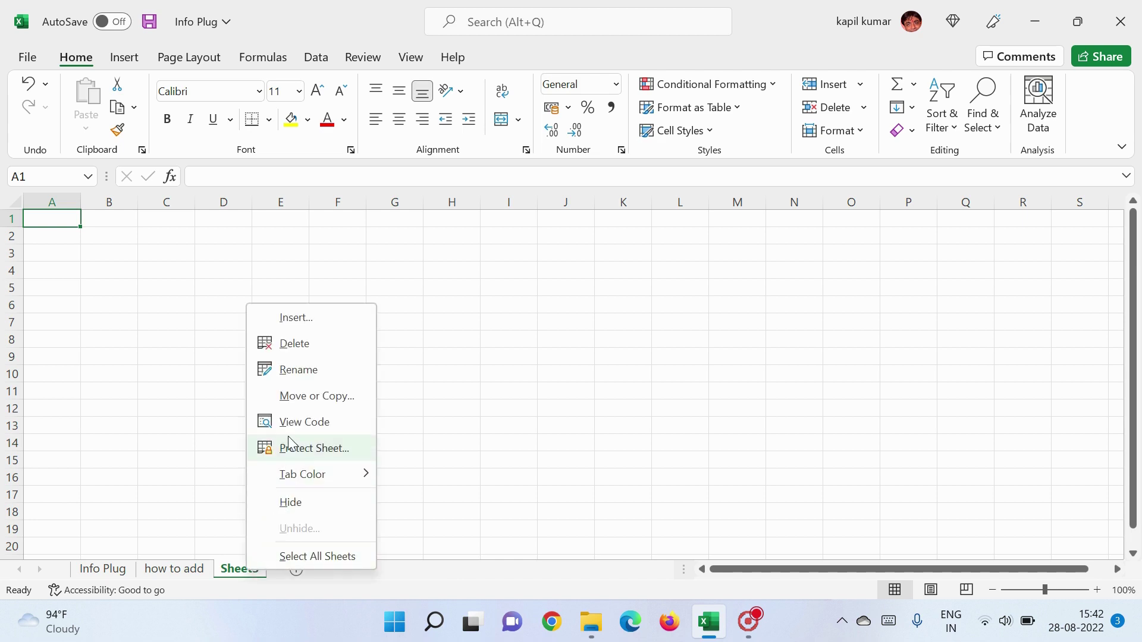
{"action": "left_click", "coordinate": [294, 344]}
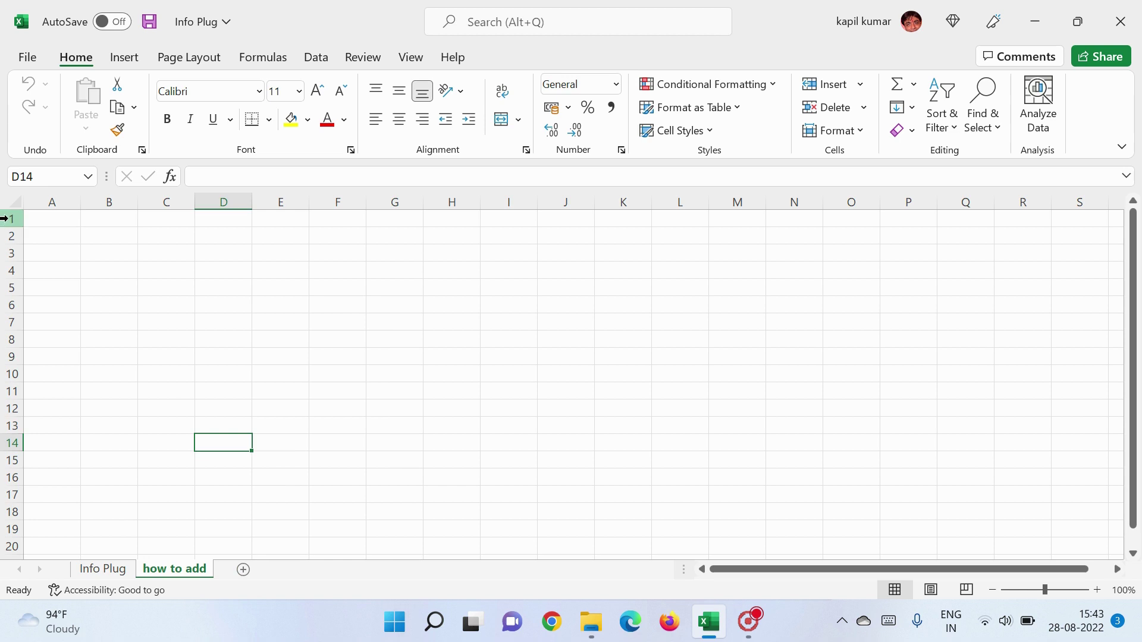
Step: Enter "gyfcgjv" in cell B1 and "ad'" in cell B2 of the "how to add" sheet
{"action": "left_click", "coordinate": [82, 223]}
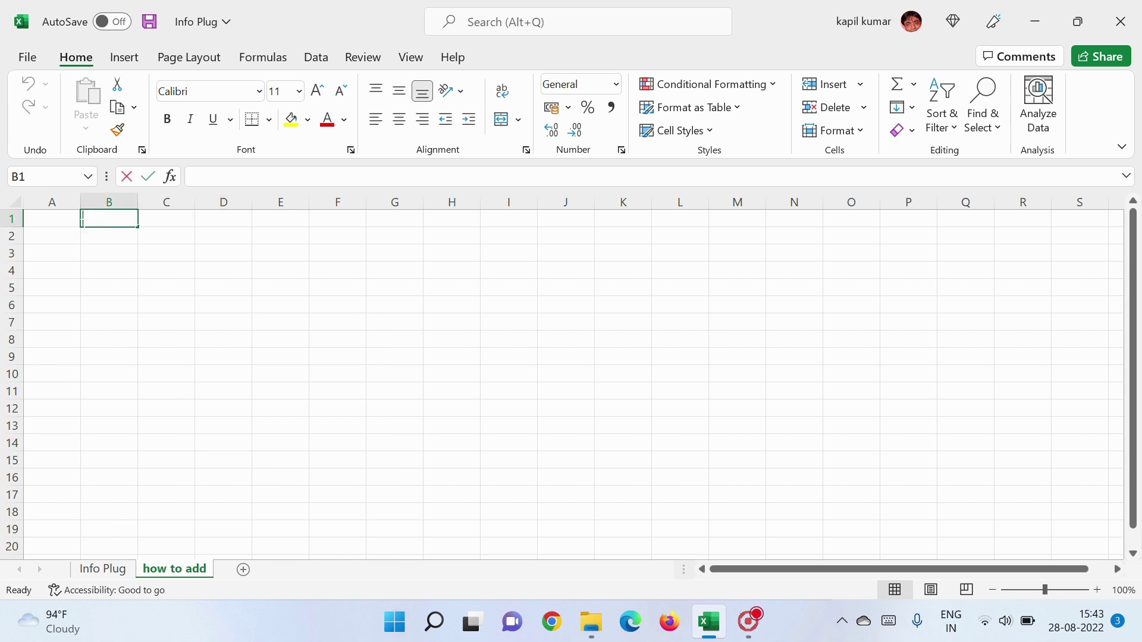
{"action": "type", "text": "gyfcgjv"}
{"action": "key", "text": "Return"}
{"action": "type", "text": "a"}
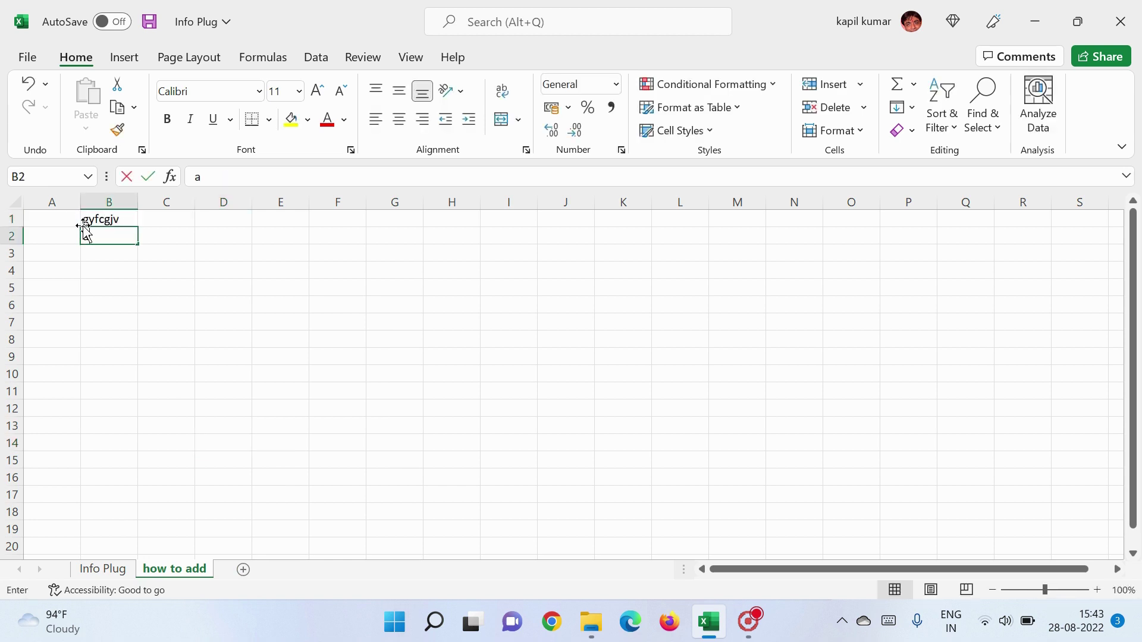
{"action": "type", "text": "d'"}
{"action": "key", "text": "Return"}
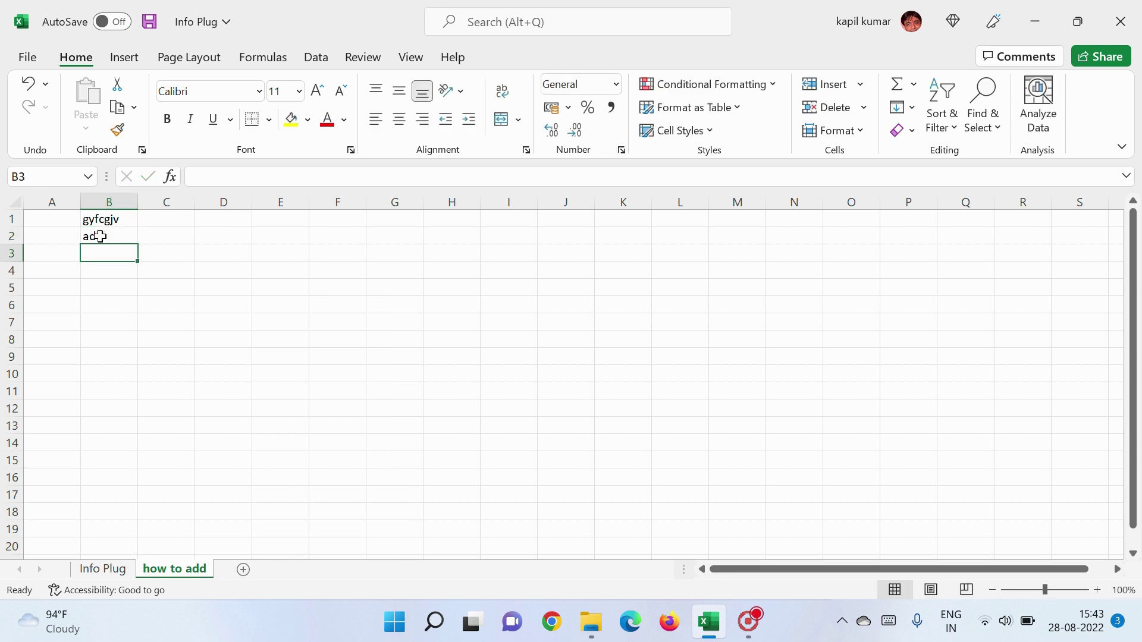
Step: Insert a blank row above row 2, between the two text entries in column B
{"action": "left_click", "coordinate": [5, 235]}
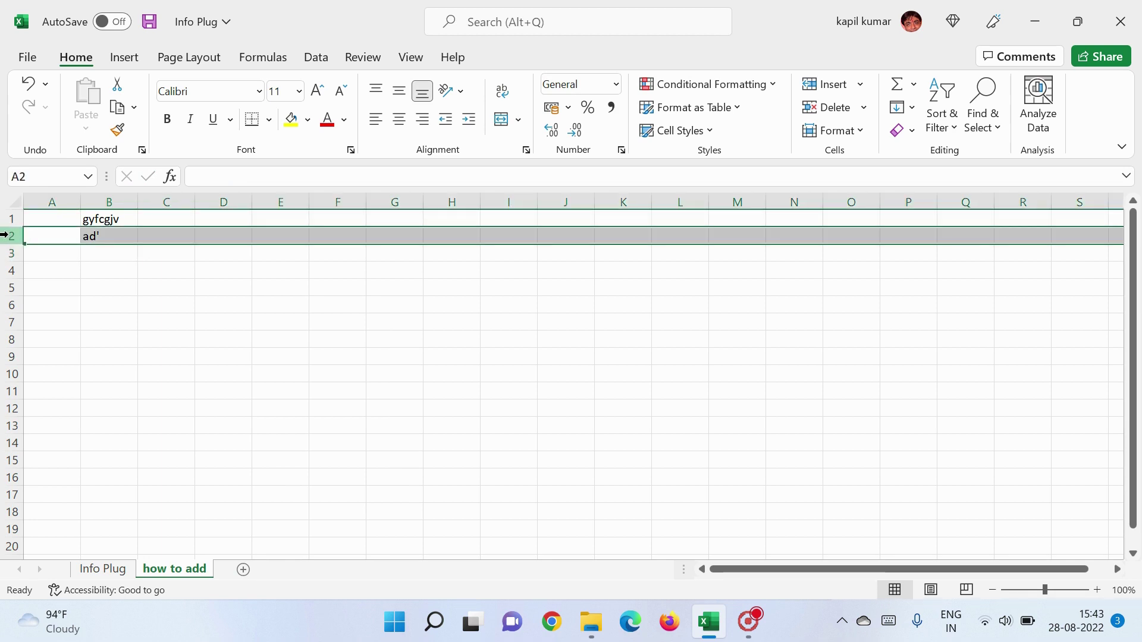
{"action": "left_click", "coordinate": [39, 255]}
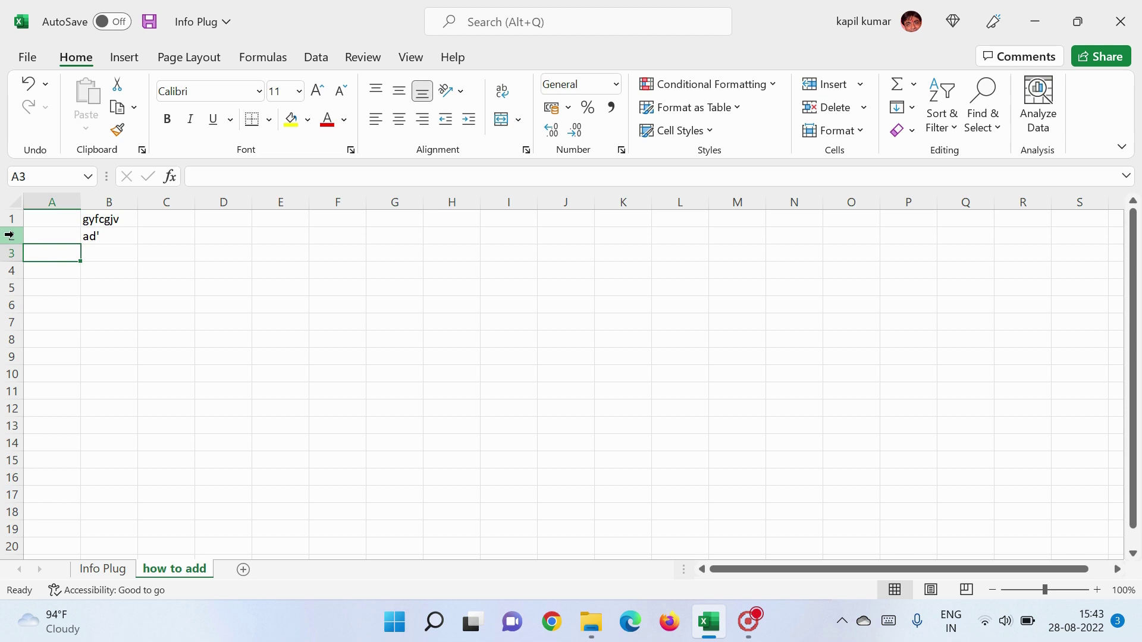
{"action": "left_click", "coordinate": [9, 235]}
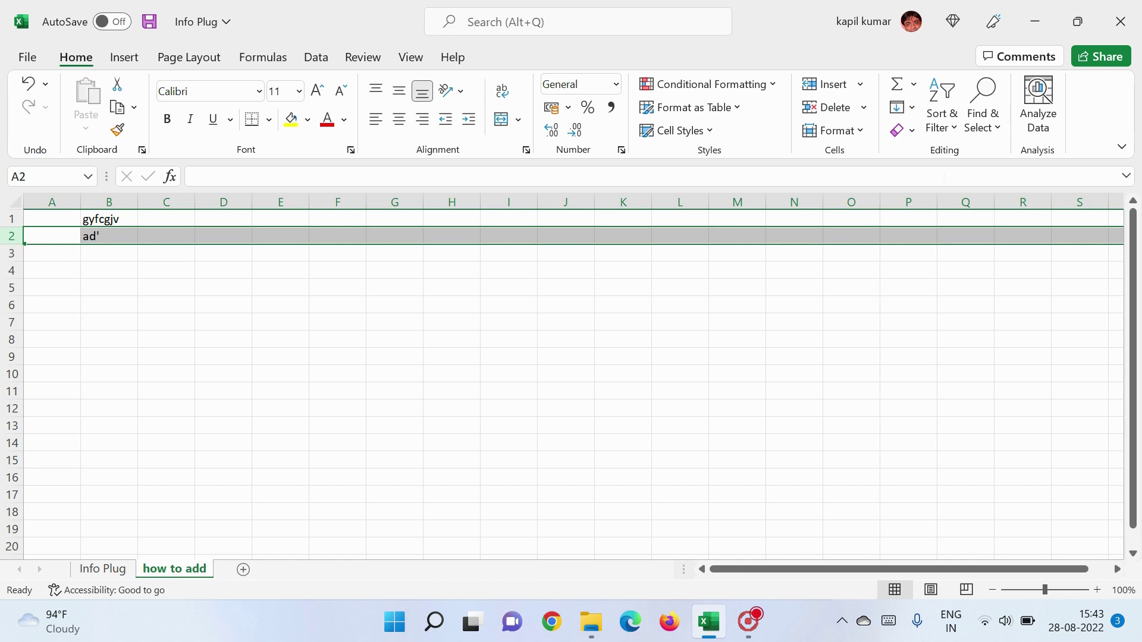
{"action": "left_click", "coordinate": [859, 86]}
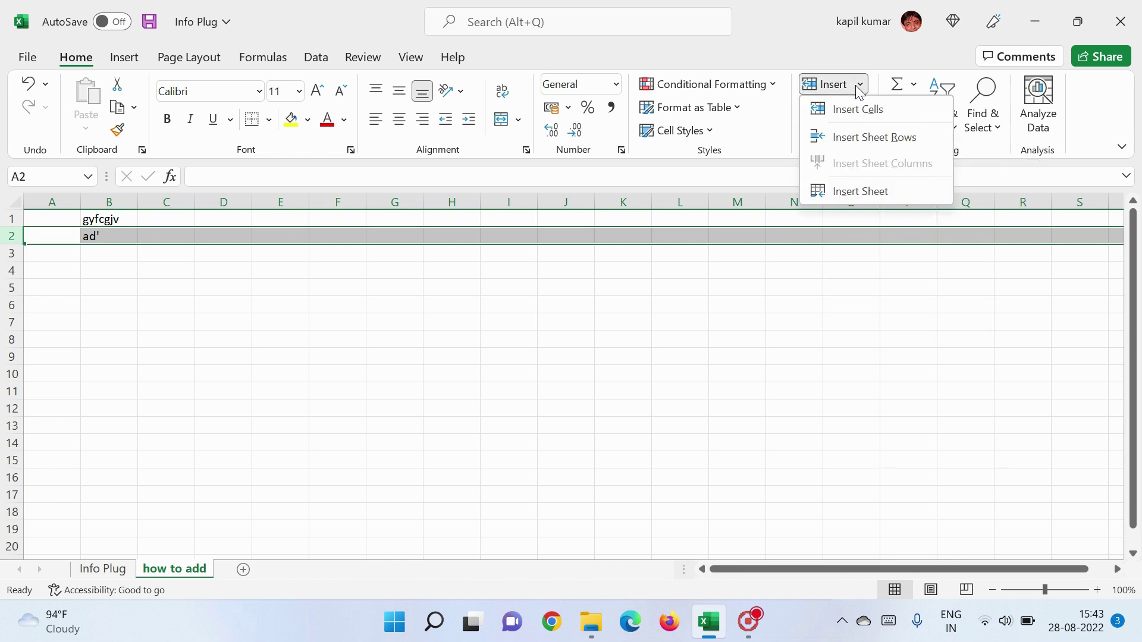
{"action": "left_click", "coordinate": [854, 119]}
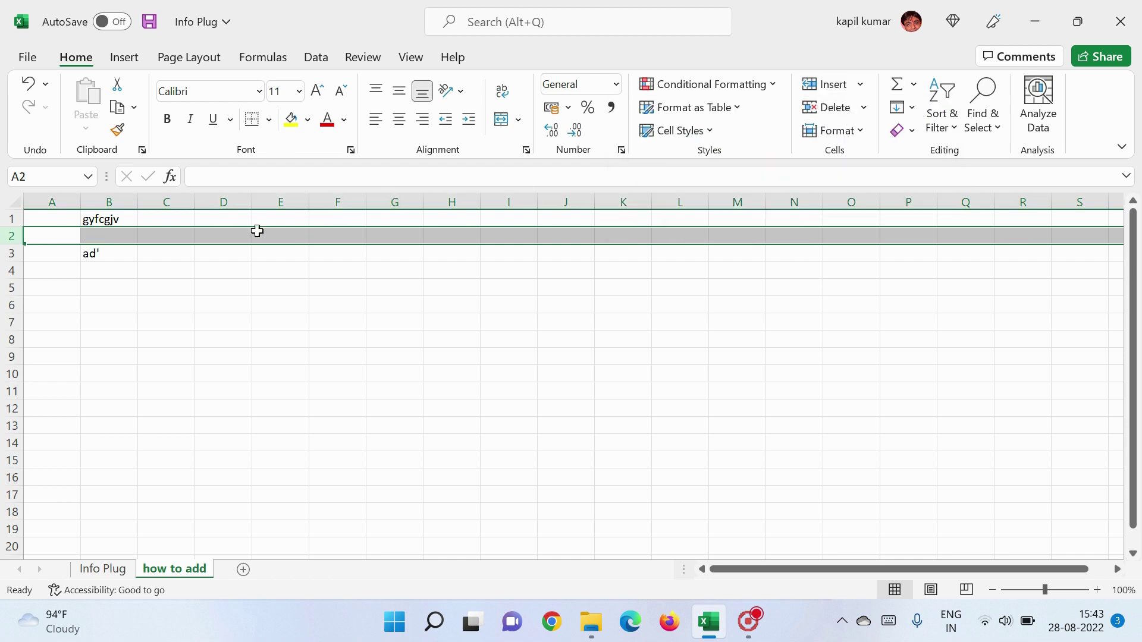
{"action": "left_click", "coordinate": [178, 274]}
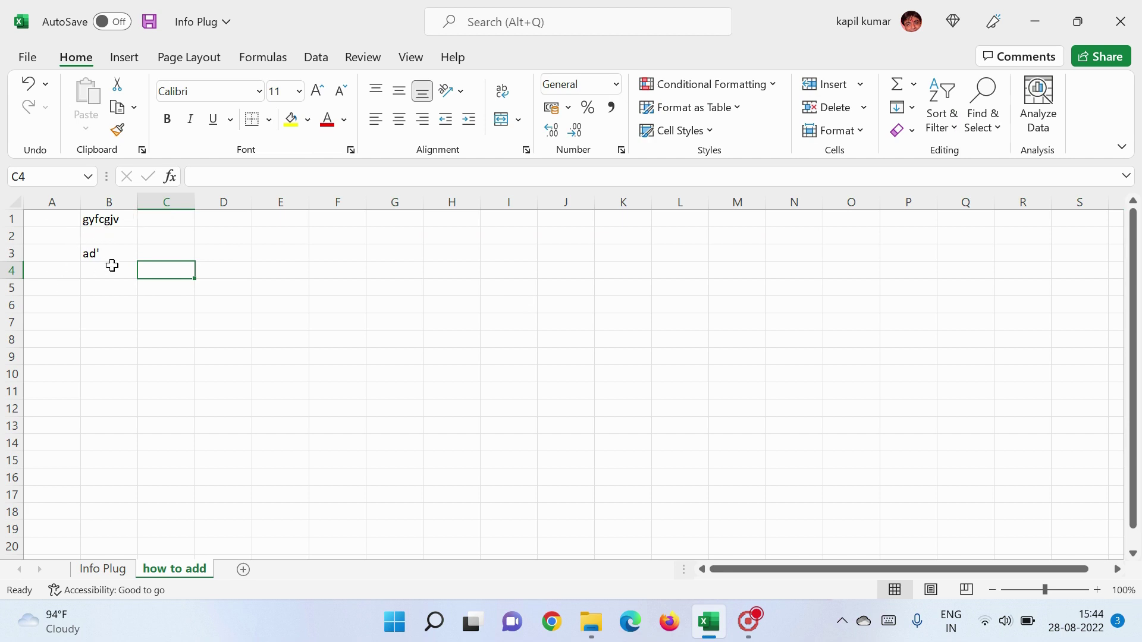
Step: Enter "gfjhbkjn" in cell A3 and "ii" in cell A4
{"action": "left_click", "coordinate": [63, 254]}
{"action": "type", "text": "g"}
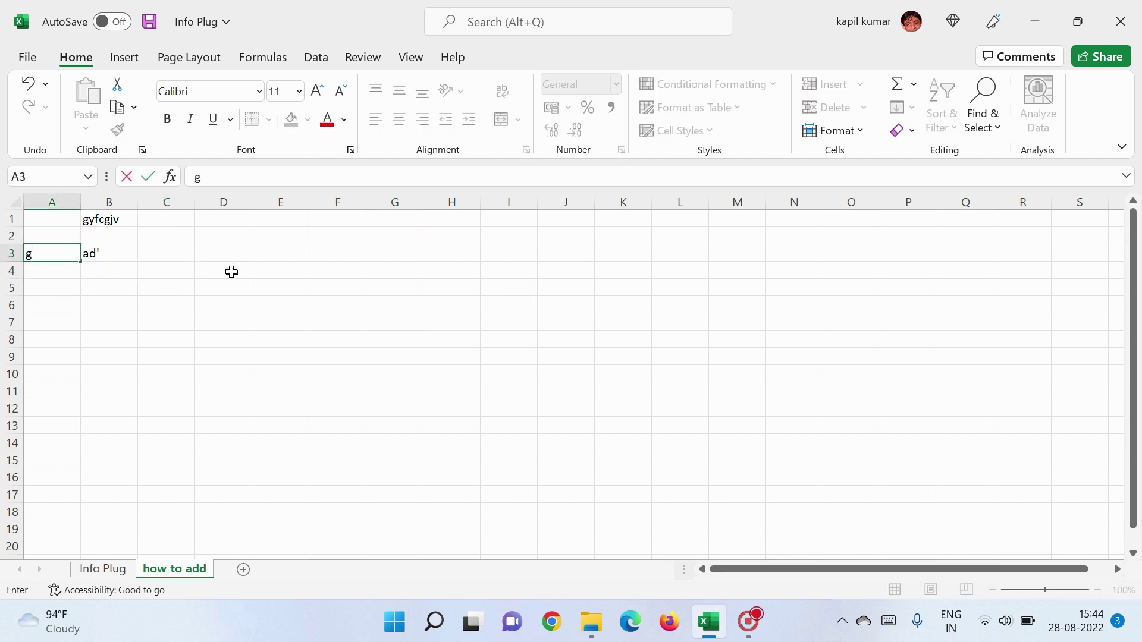
{"action": "type", "text": "fjhbkjn"}
{"action": "key", "text": "Return"}
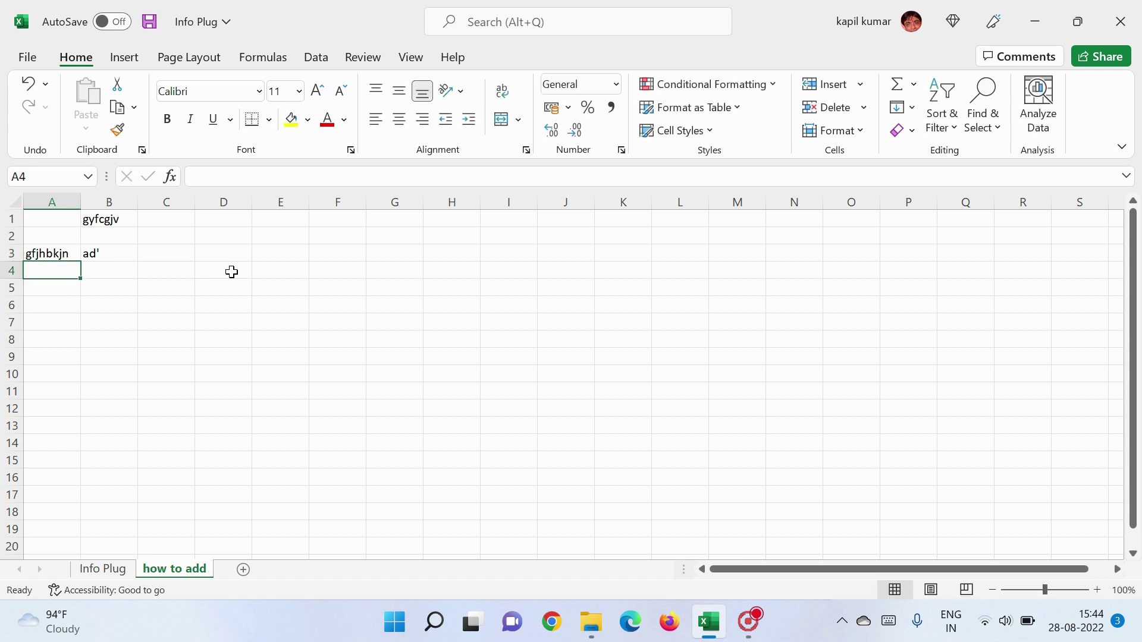
{"action": "type", "text": "ii"}
{"action": "key", "text": "Return"}
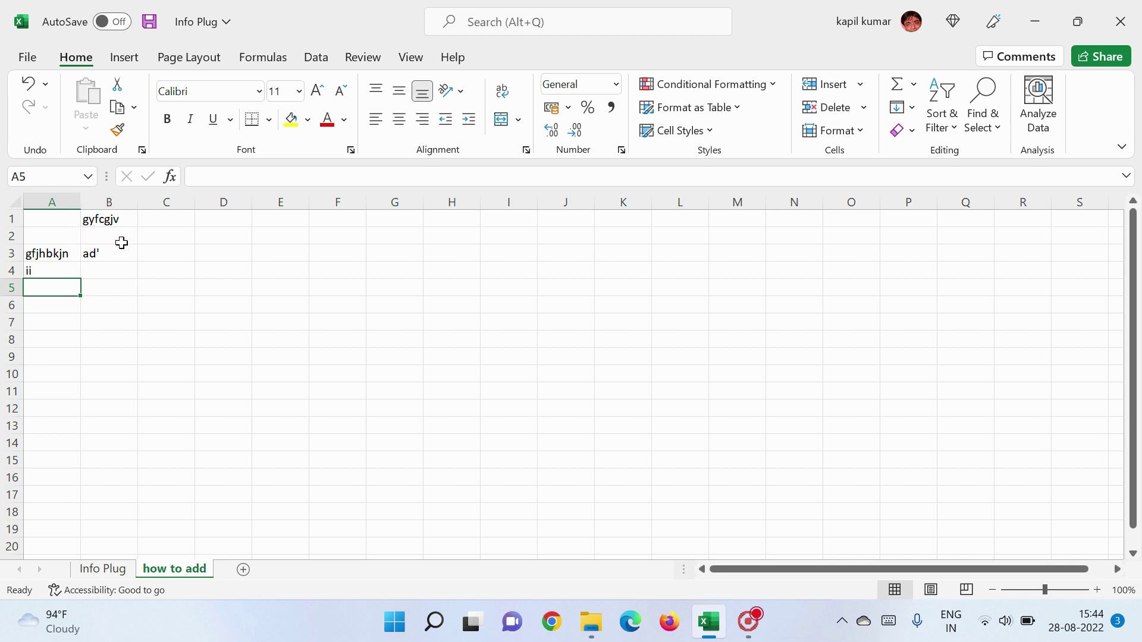
Step: Insert a blank column before column B, between the entries in columns A and B
{"action": "left_click", "coordinate": [108, 200]}
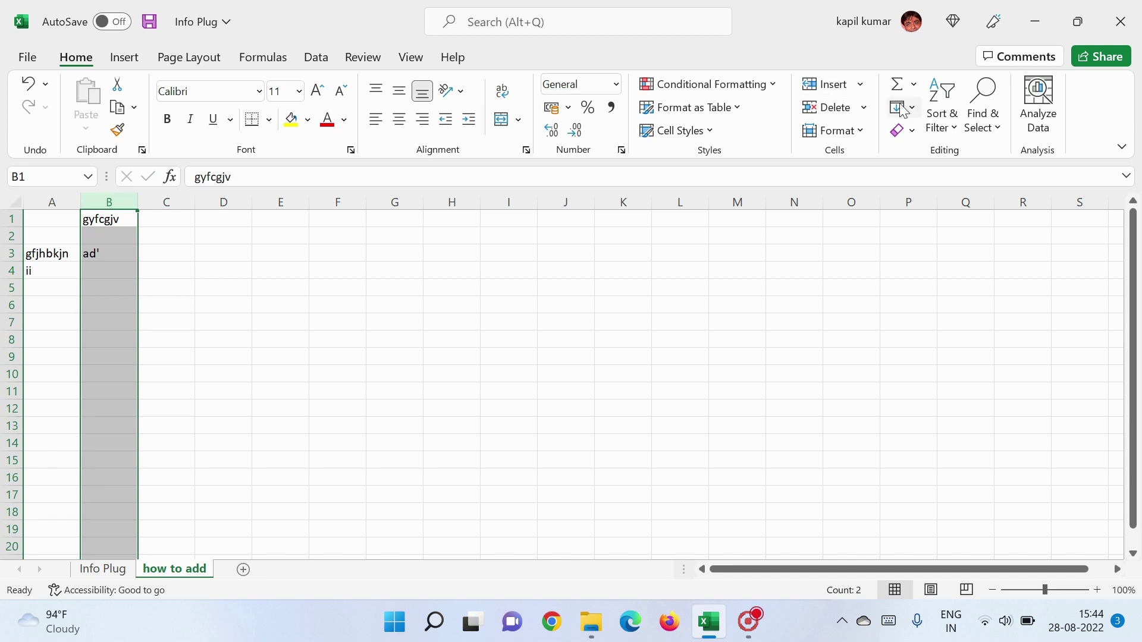
{"action": "left_click", "coordinate": [862, 89]}
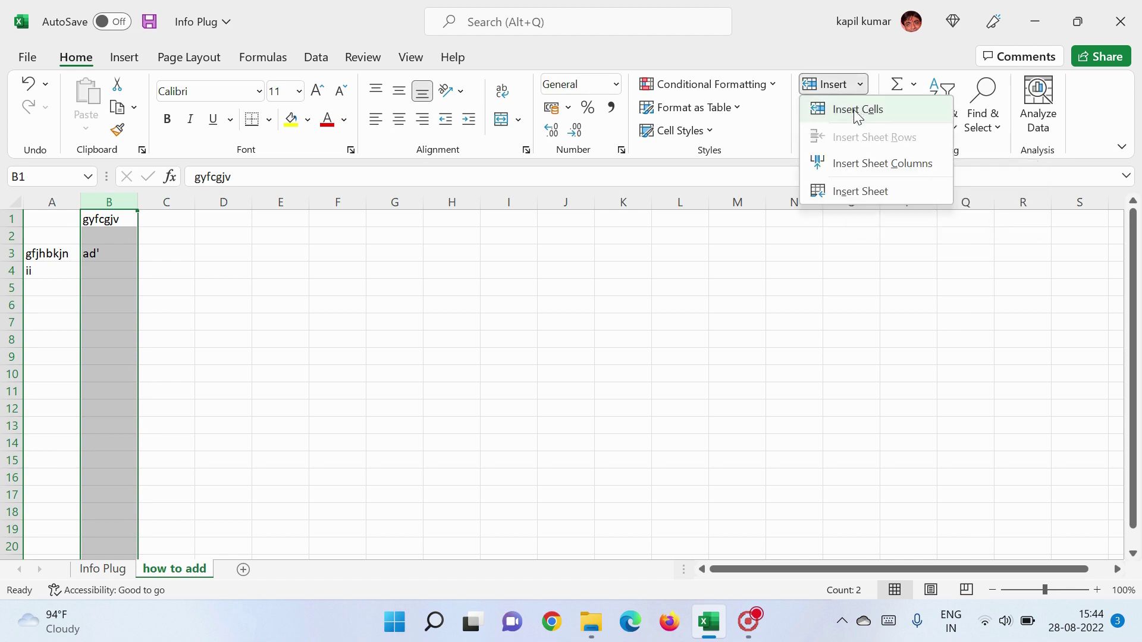
{"action": "left_click", "coordinate": [856, 109]}
{"action": "left_click", "coordinate": [305, 269]}
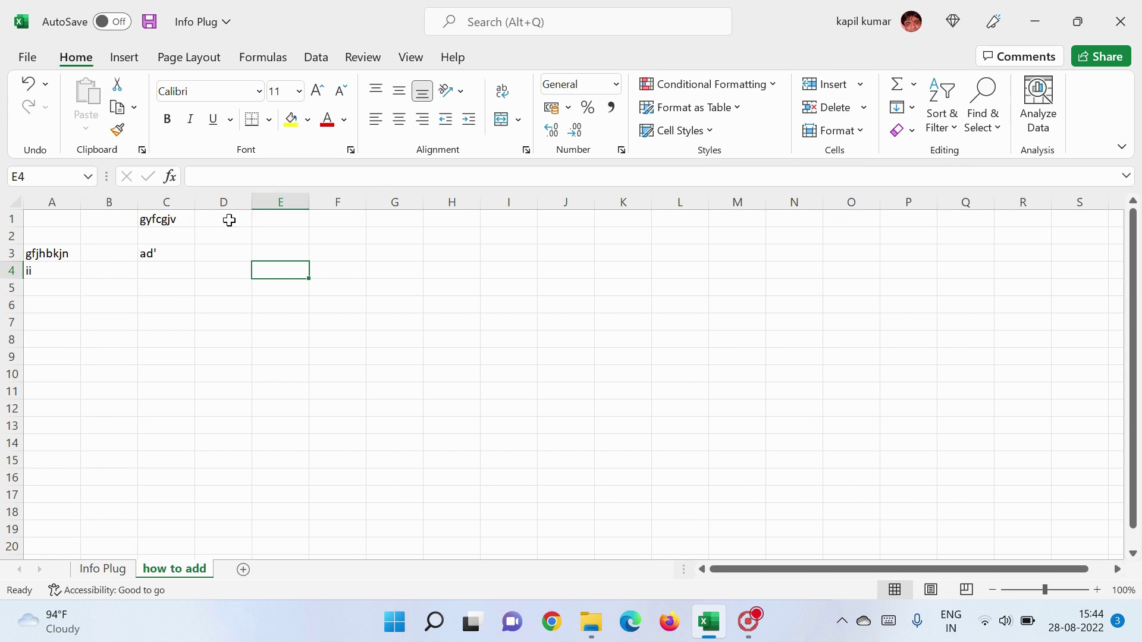
Step: Insert another blank column before the empty column D
{"action": "left_click", "coordinate": [230, 194]}
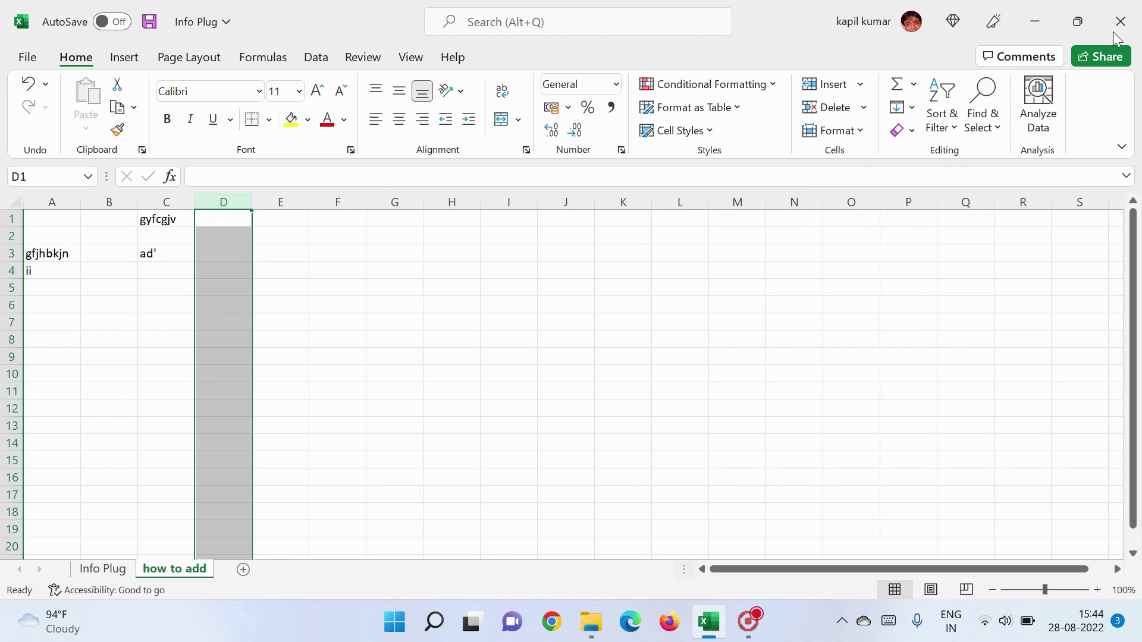
{"action": "left_click", "coordinate": [860, 90]}
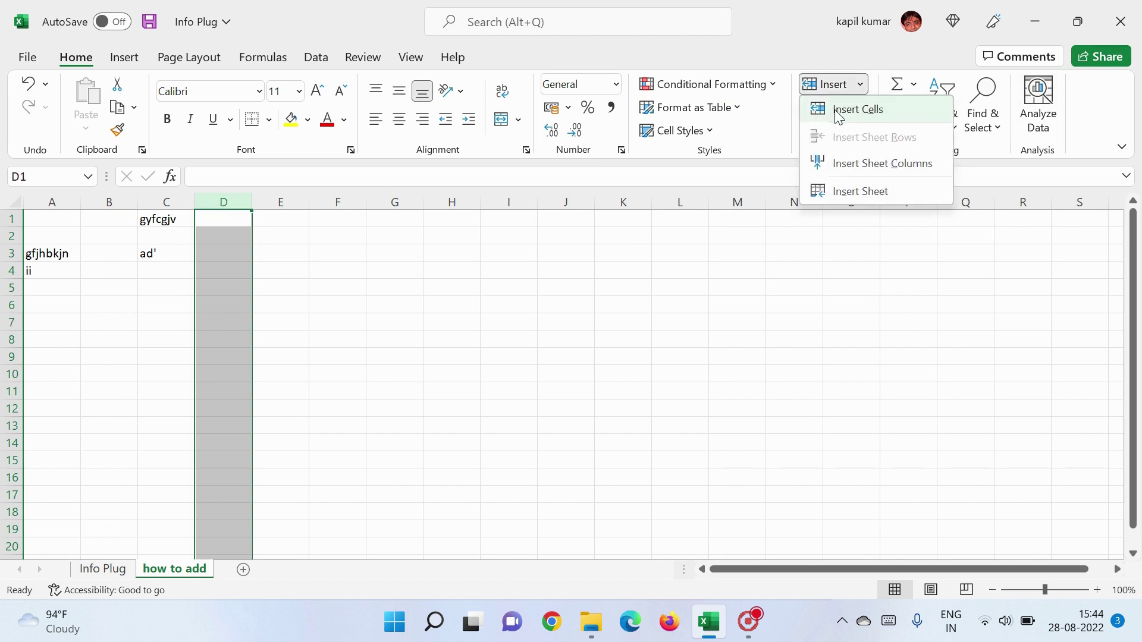
{"action": "left_click", "coordinate": [838, 111]}
{"action": "left_click", "coordinate": [244, 324]}
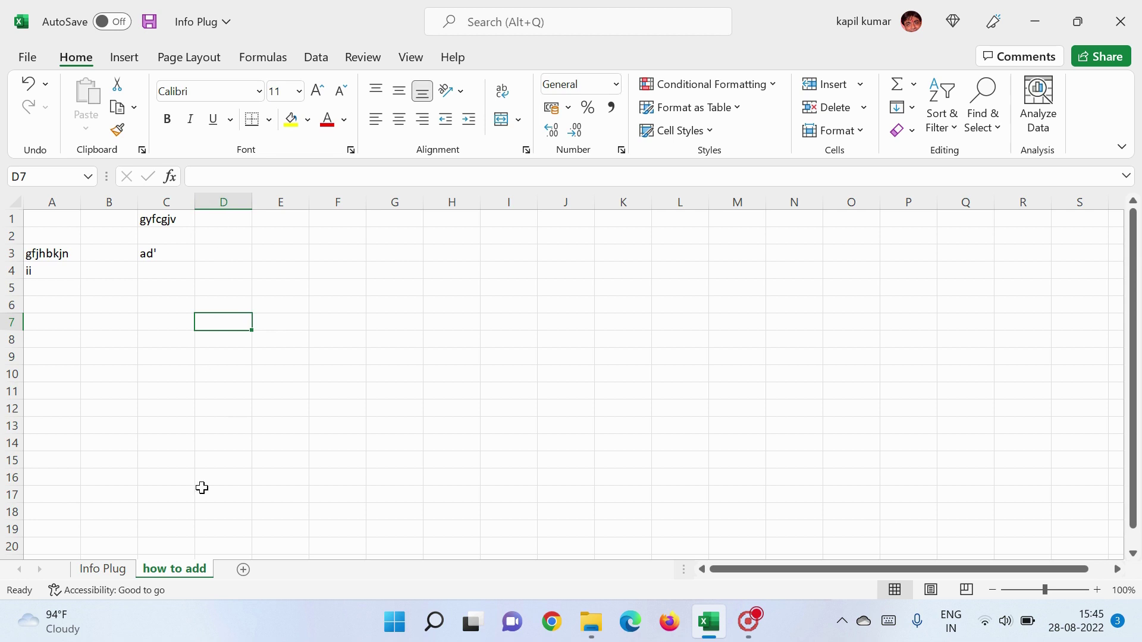
Step: Delete the empty column D and deselect it by selecting cell B4
{"action": "left_click", "coordinate": [229, 195]}
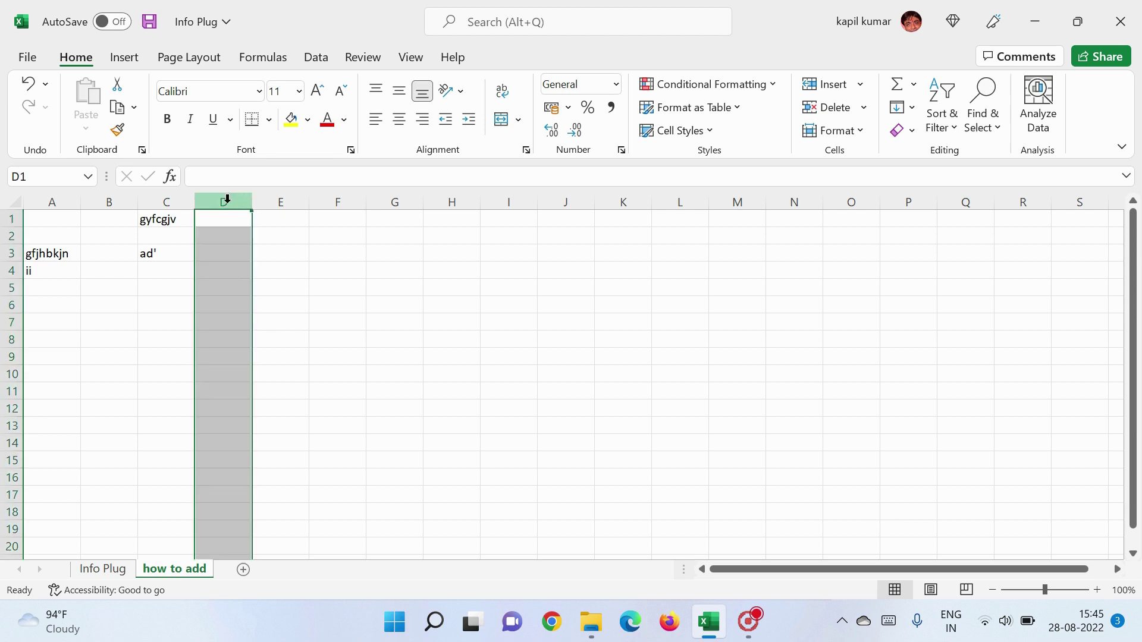
{"action": "right_click", "coordinate": [226, 205]}
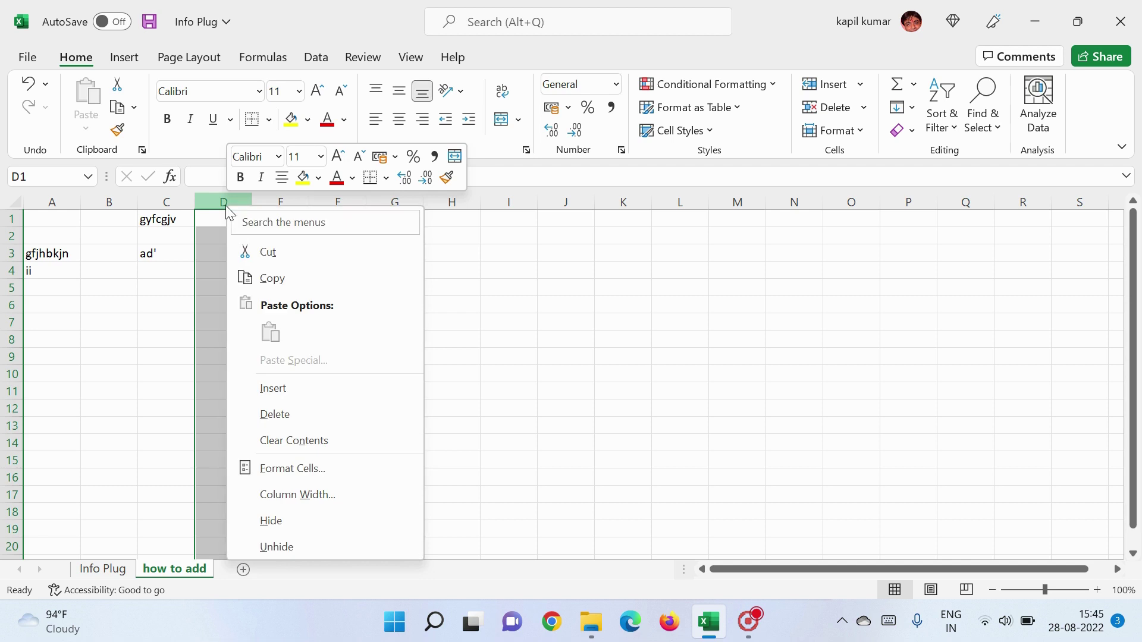
{"action": "left_click", "coordinate": [286, 420]}
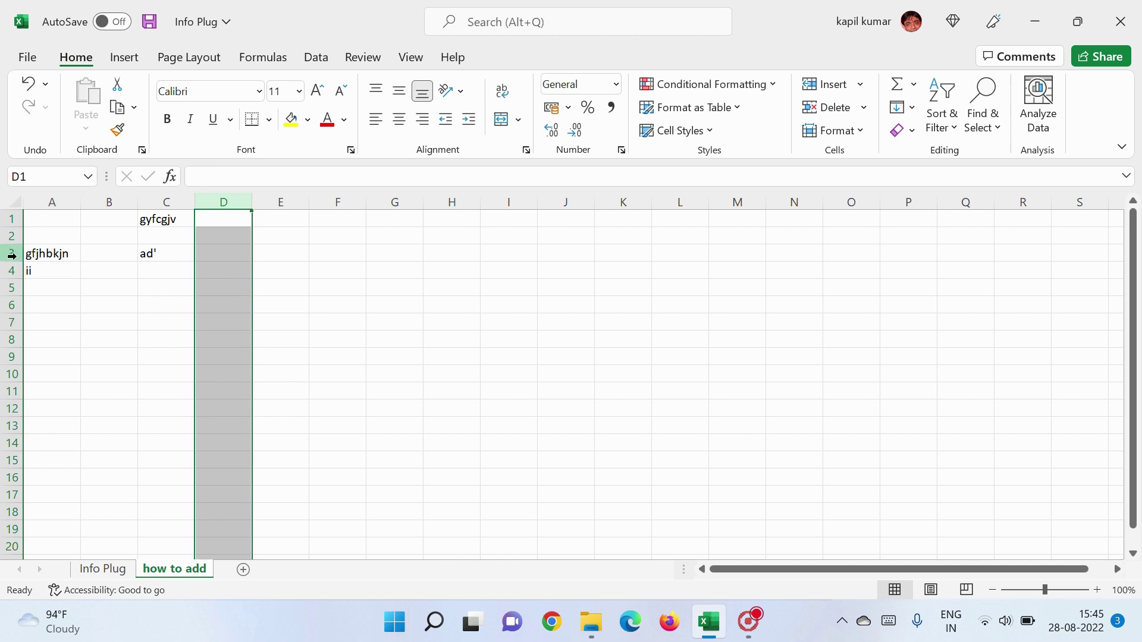
{"action": "left_click", "coordinate": [104, 270]}
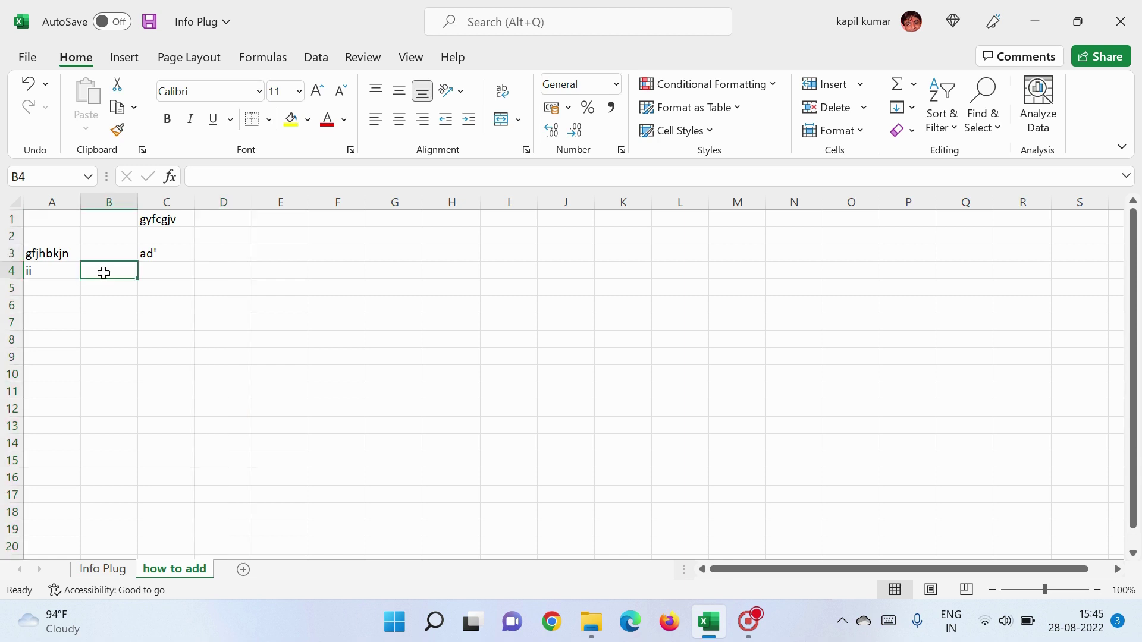
Step: Delete the entire row 3 that holds "gfjhbkjn" and "ad'"
{"action": "left_click", "coordinate": [9, 255]}
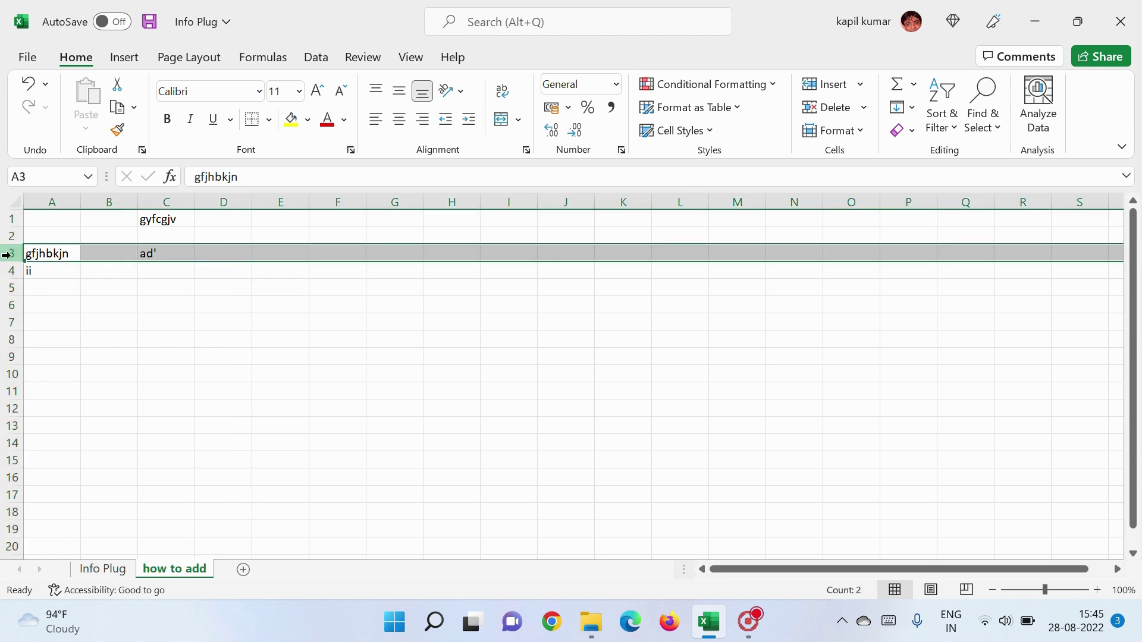
{"action": "right_click", "coordinate": [7, 255]}
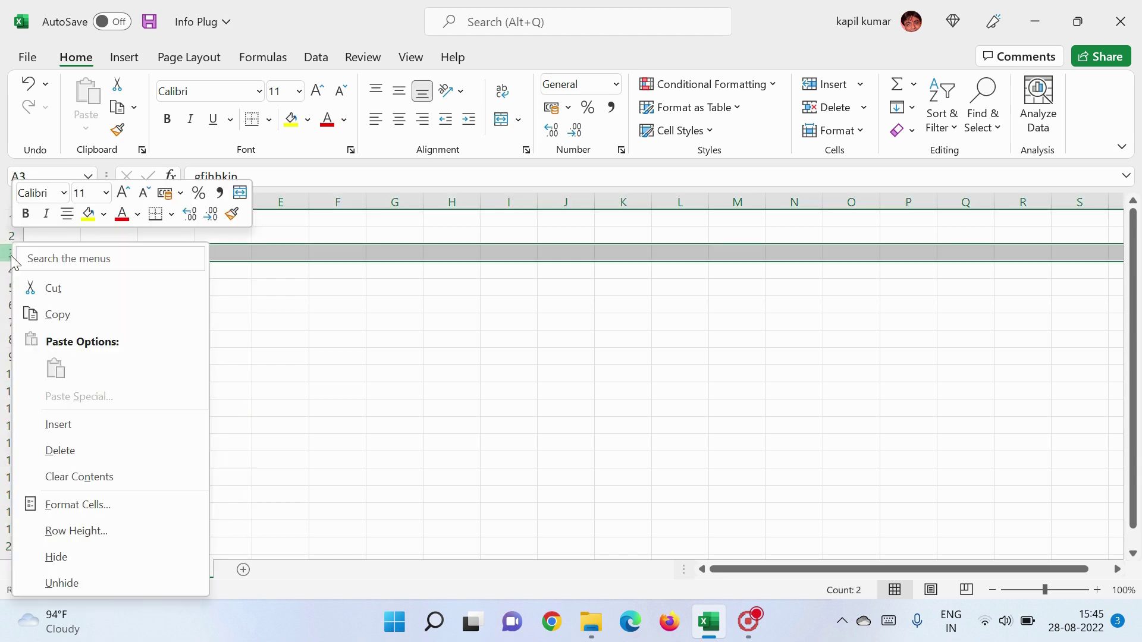
{"action": "left_click", "coordinate": [58, 454]}
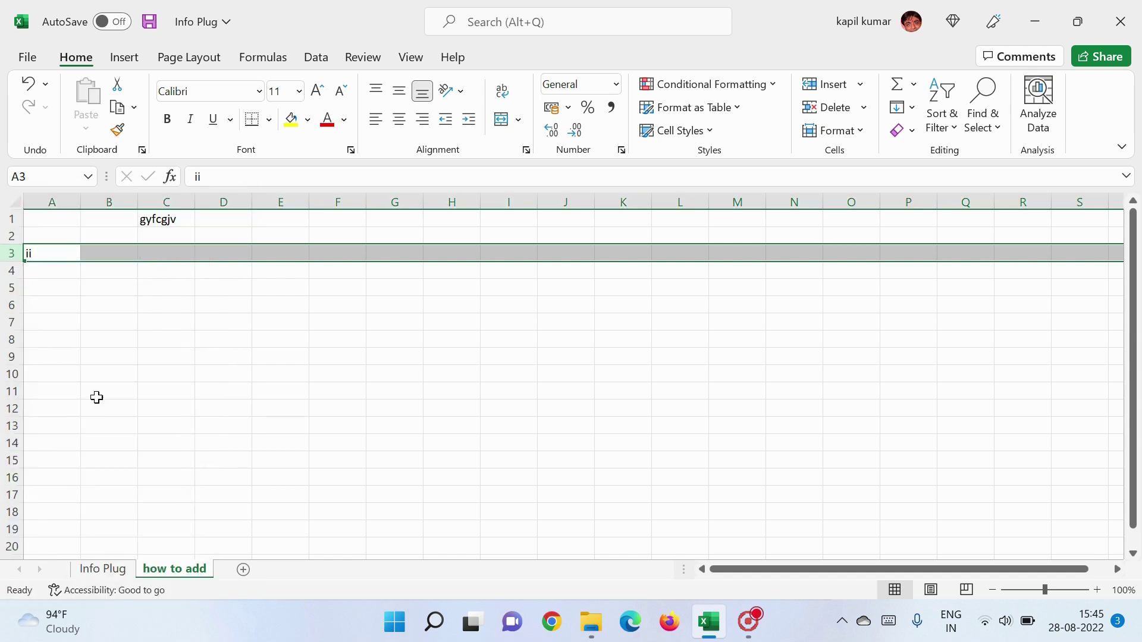
{"action": "left_click", "coordinate": [117, 377]}
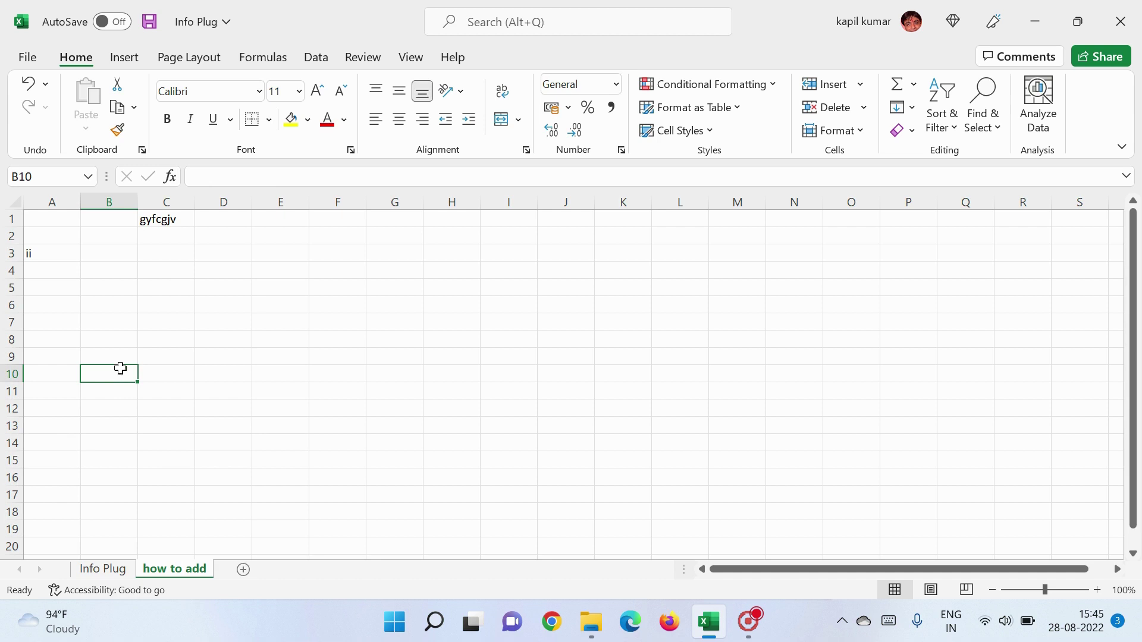
Step: Delete the whole sheet row that holds "ii" in column A
{"action": "left_click", "coordinate": [6, 252]}
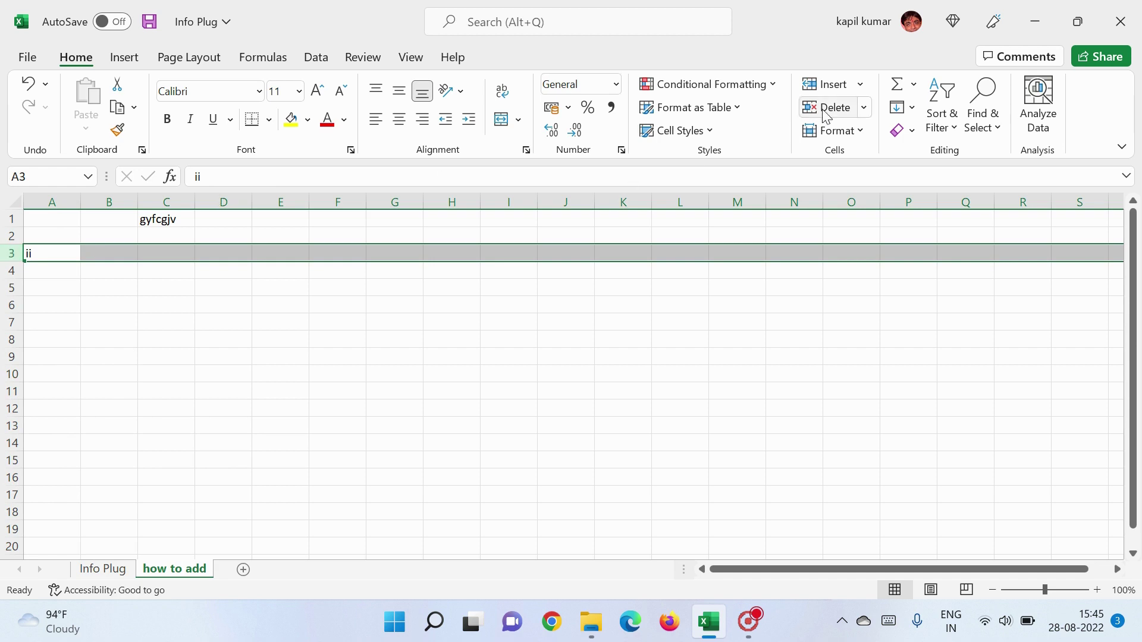
{"action": "left_click", "coordinate": [864, 109]}
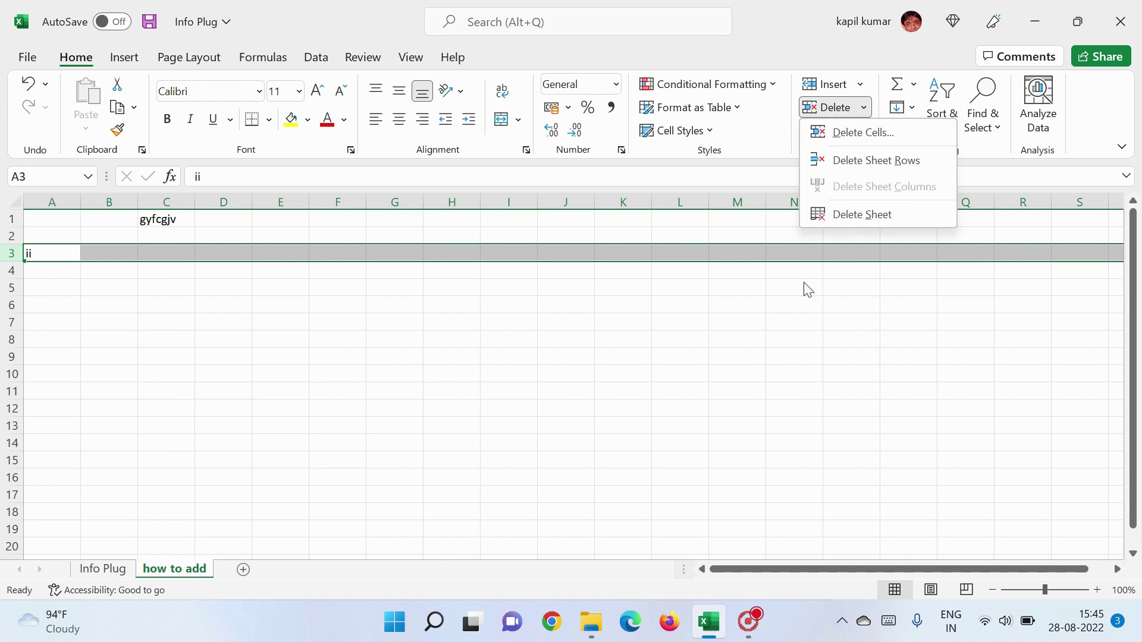
{"action": "left_click", "coordinate": [828, 154]}
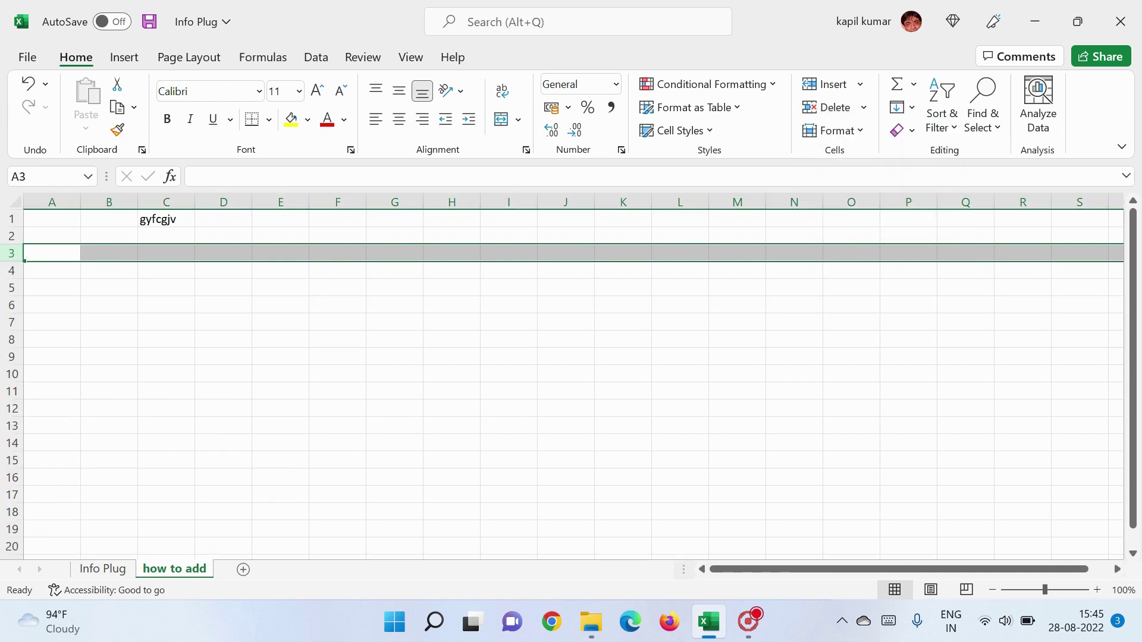
{"action": "left_click", "coordinate": [86, 303]}
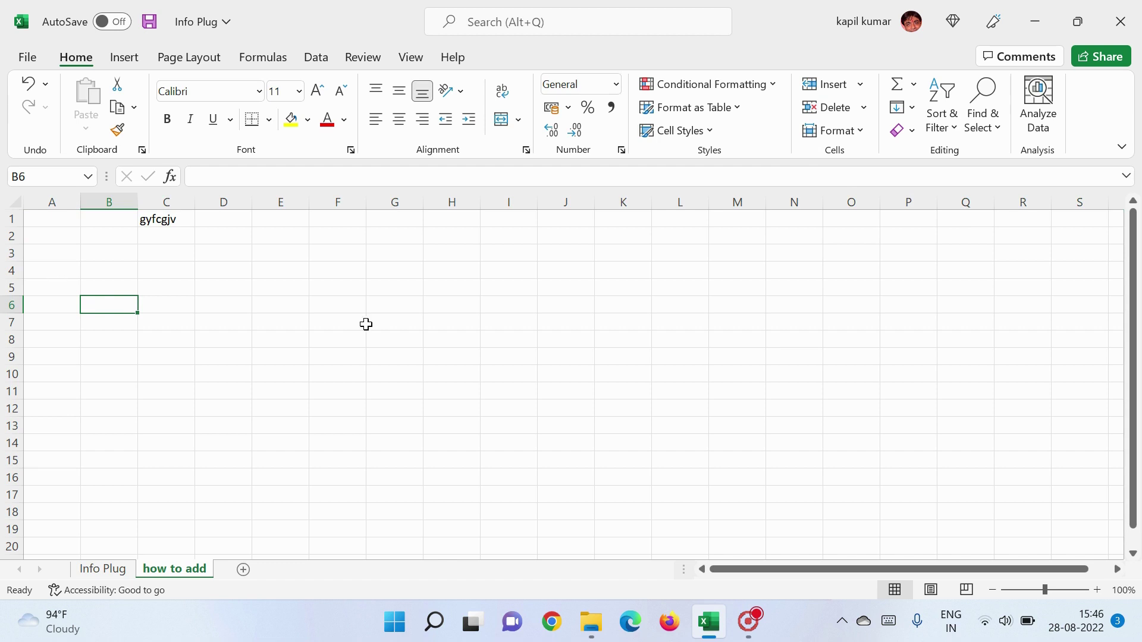
Step: Enter the text "info plug" in cell E5
{"action": "left_click", "coordinate": [283, 292]}
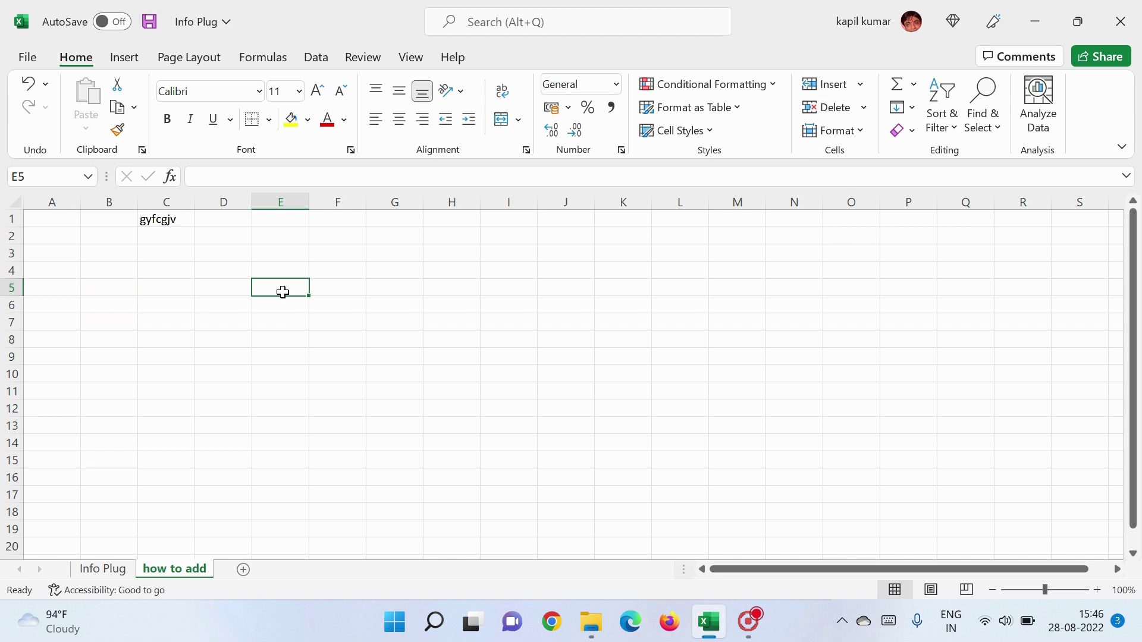
{"action": "type", "text": "info p"}
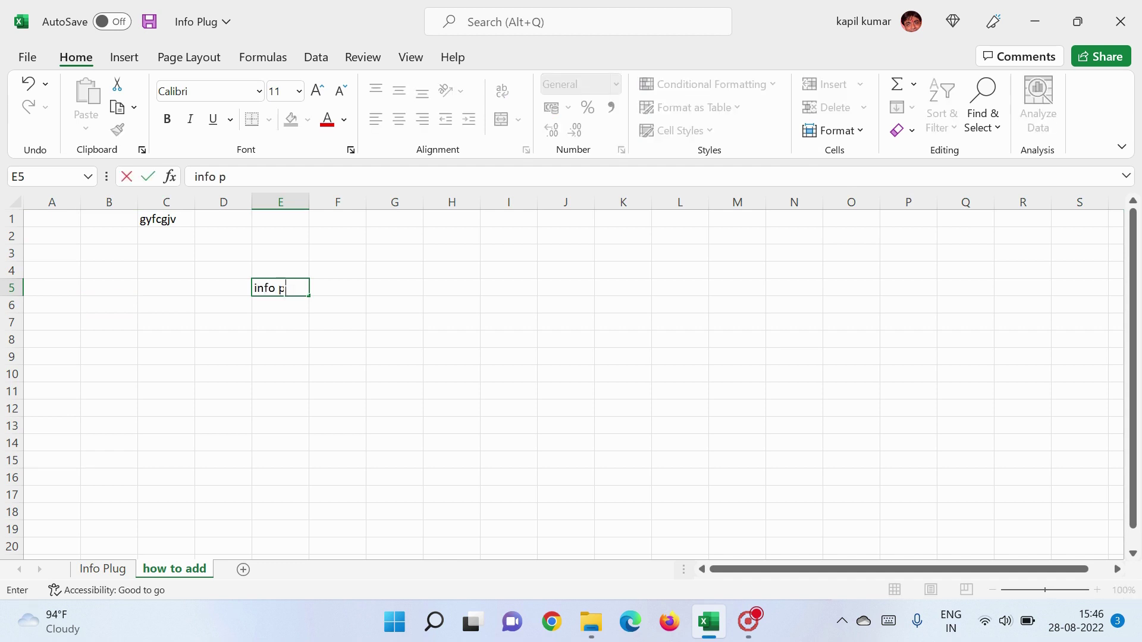
{"action": "type", "text": "lug"}
{"action": "key", "text": "Return"}
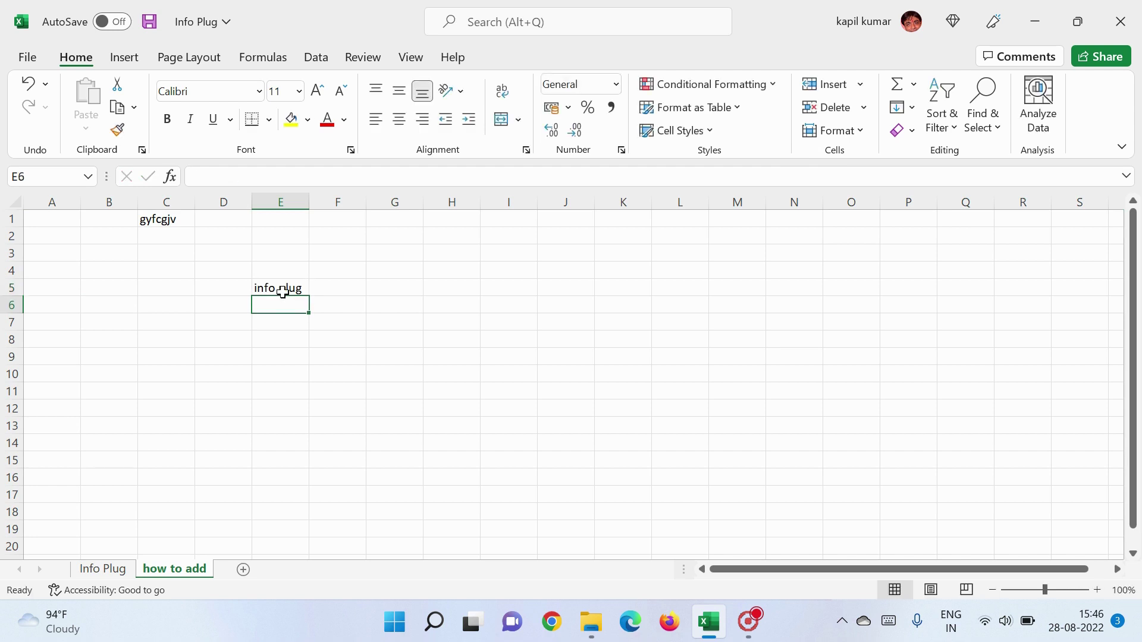
Step: Enter the text "bkk" in cell E6, directly below "info plug"
{"action": "type", "text": "bkk"}
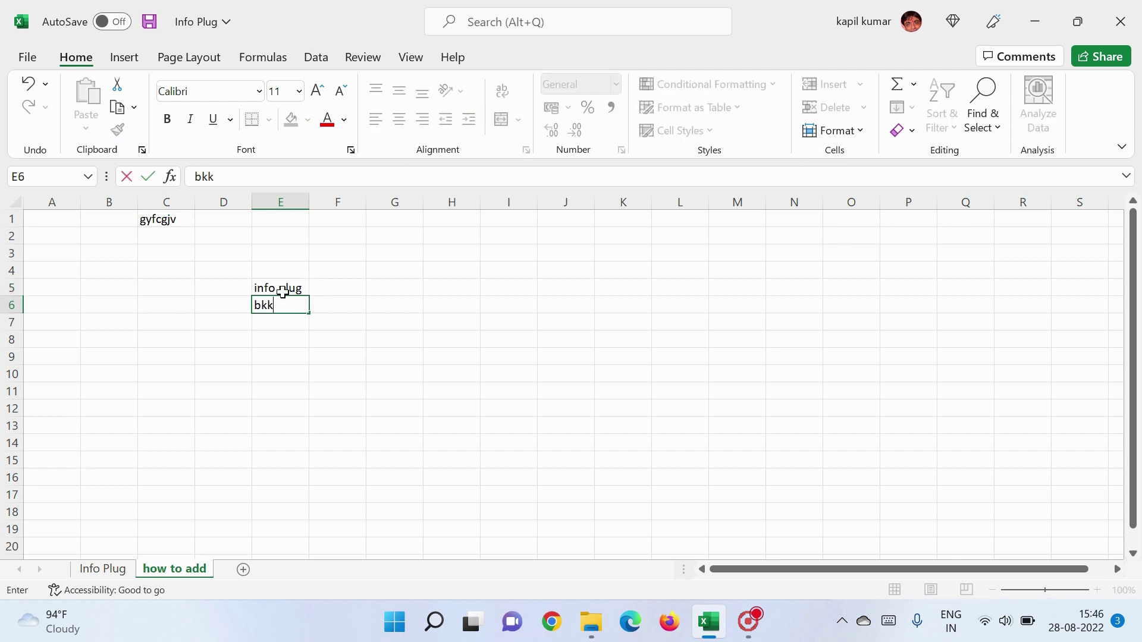
{"action": "key", "text": "Return"}
Step: Clear the "info plug" text from cell E5 and undo the deletion
{"action": "left_click", "coordinate": [282, 292]}
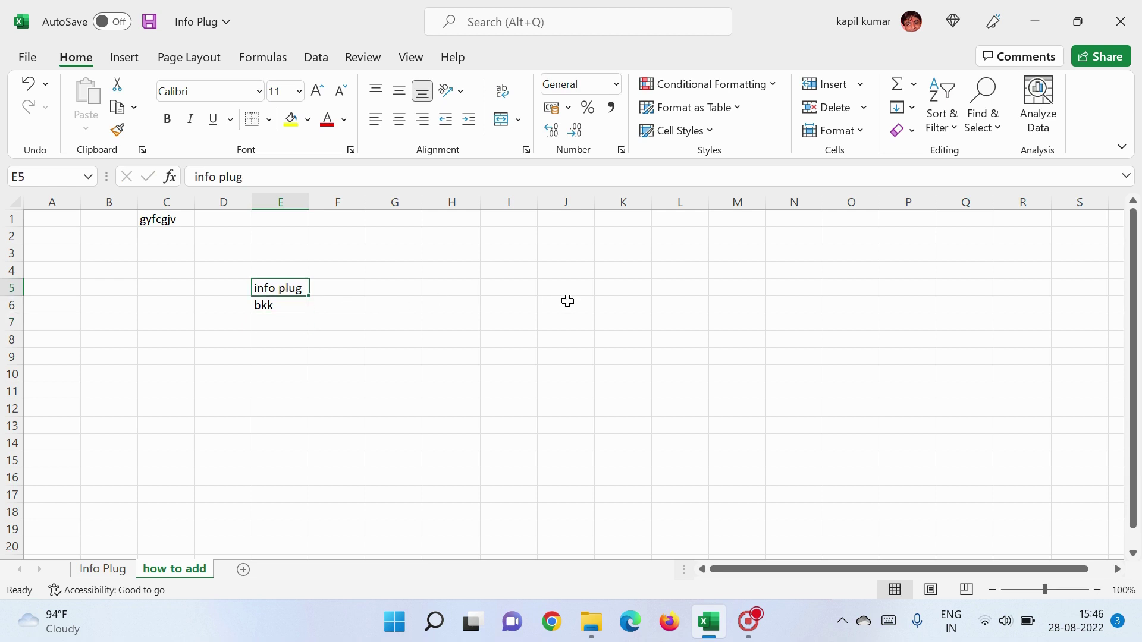
{"action": "key", "text": "Delete"}
{"action": "key", "text": "ctrl+z"}
Step: Enter the text "ctrl + Z" in cell G5 as a note of the undo shortcut
{"action": "left_click", "coordinate": [403, 287]}
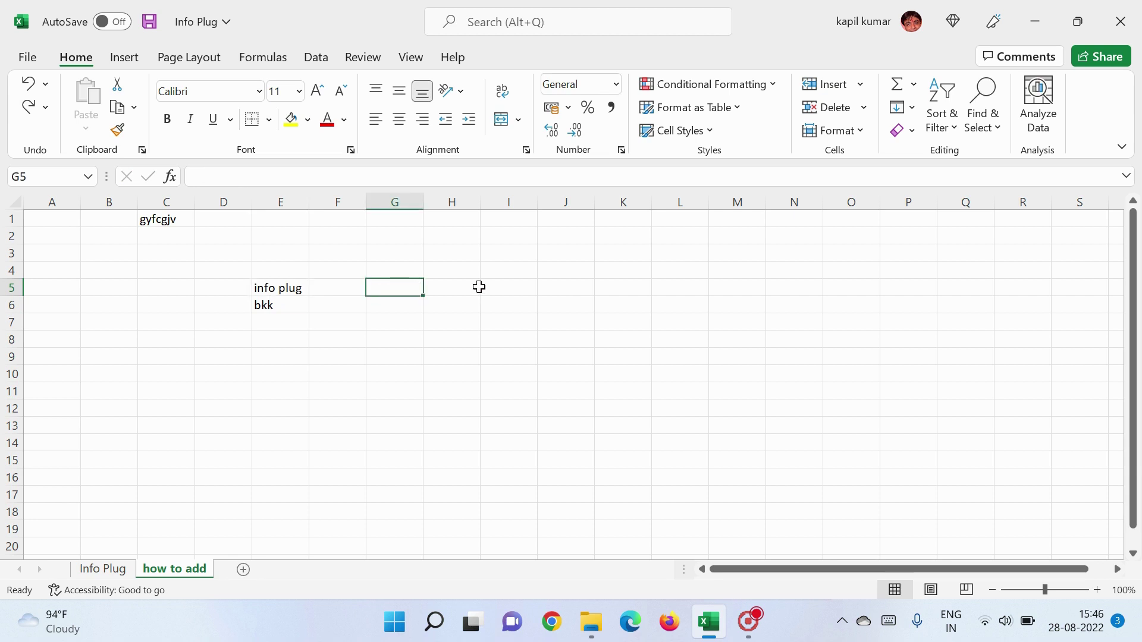
{"action": "type", "text": "ctrl"}
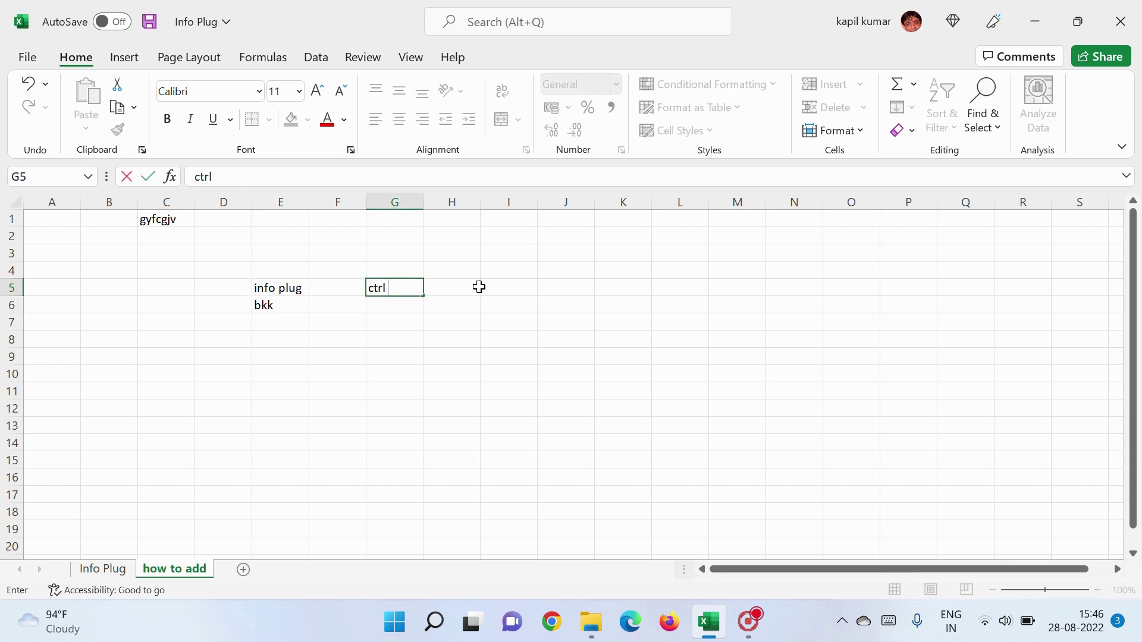
{"action": "type", "text": " + Z"}
{"action": "left_click", "coordinate": [421, 311]}
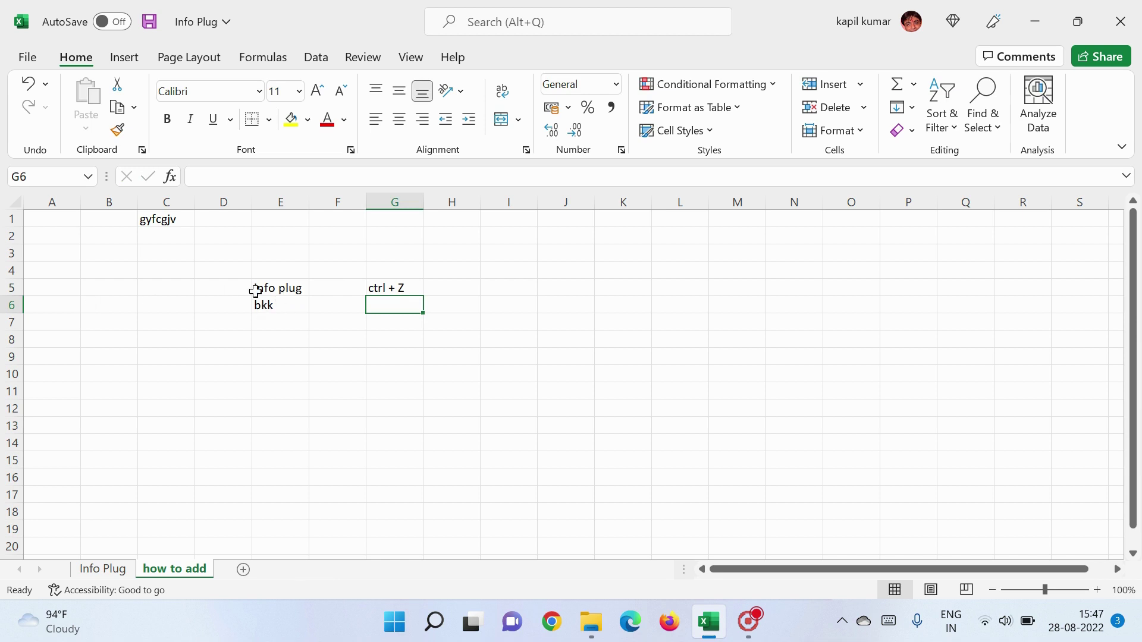
Step: Copy "info plug" from cell E5 and paste it into cell J6 with the standard paste option
{"action": "left_click", "coordinate": [281, 291]}
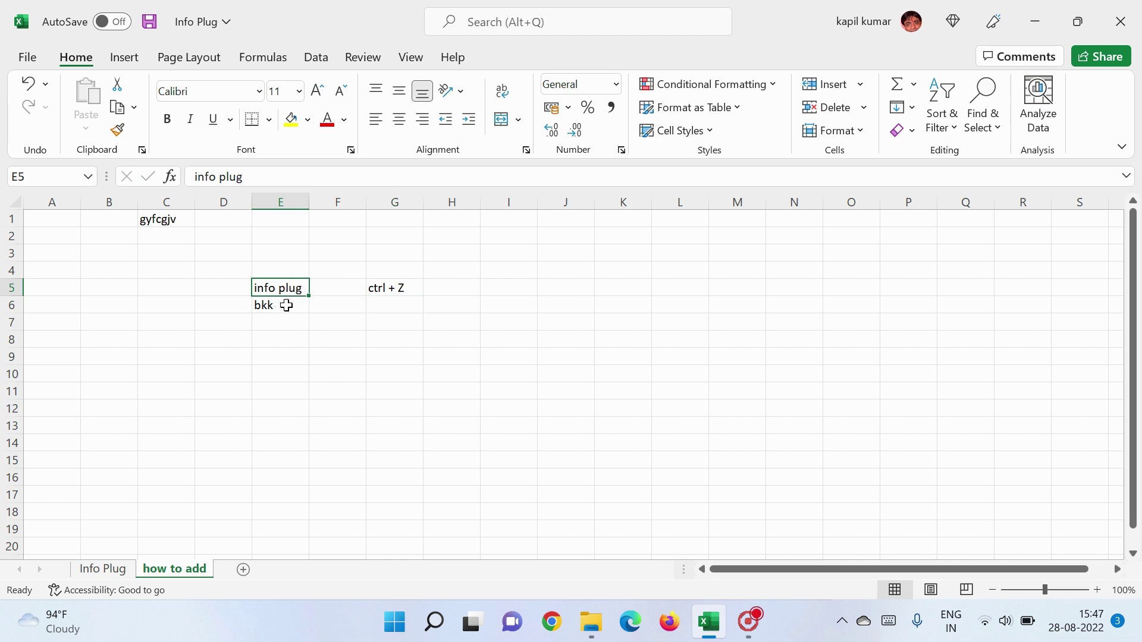
{"action": "left_click", "coordinate": [286, 305]}
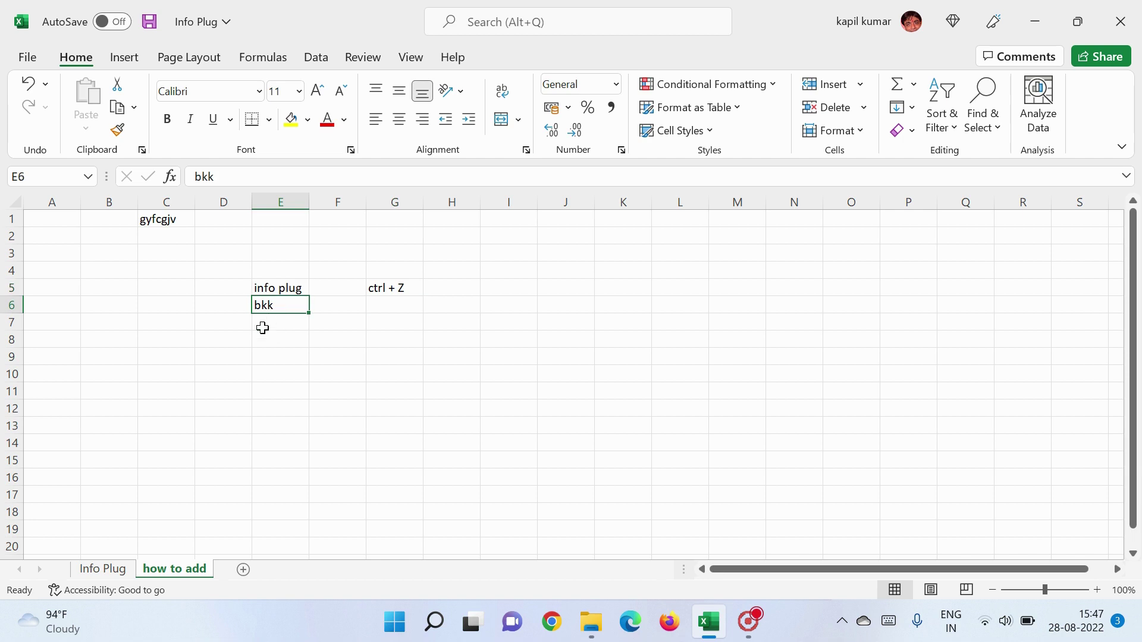
{"action": "left_click", "coordinate": [282, 286]}
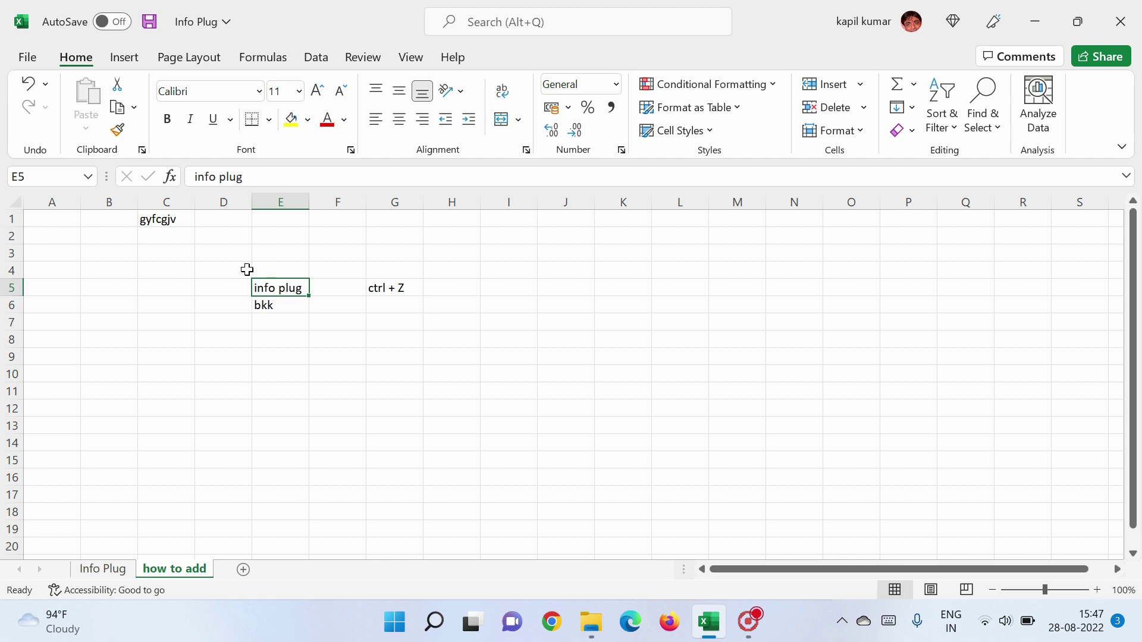
{"action": "right_click", "coordinate": [275, 290]}
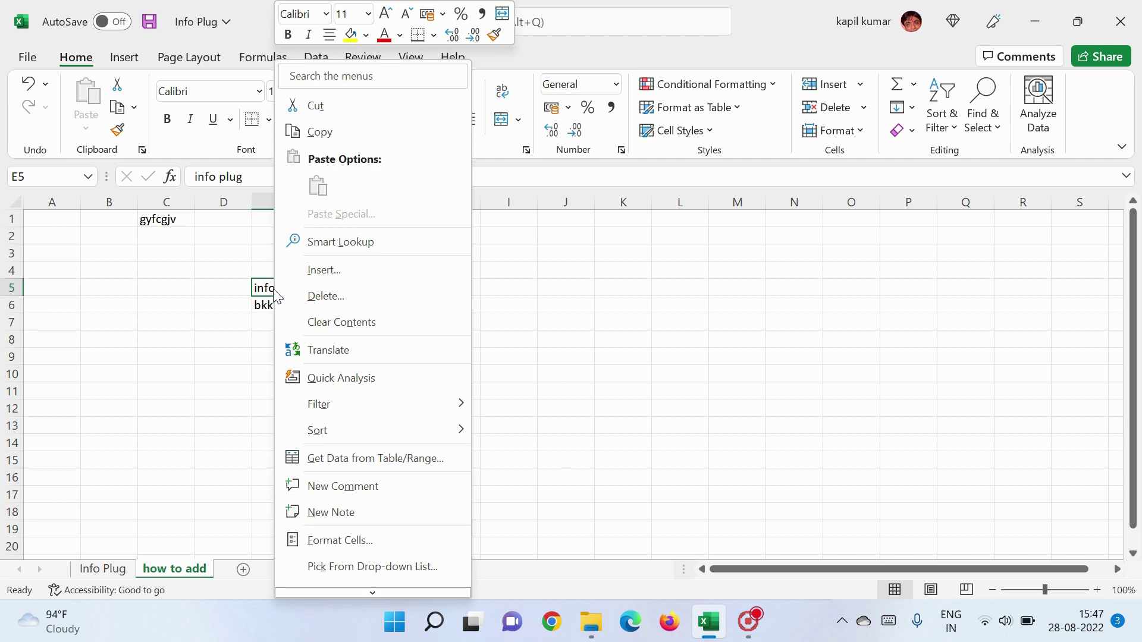
{"action": "left_click", "coordinate": [320, 132]}
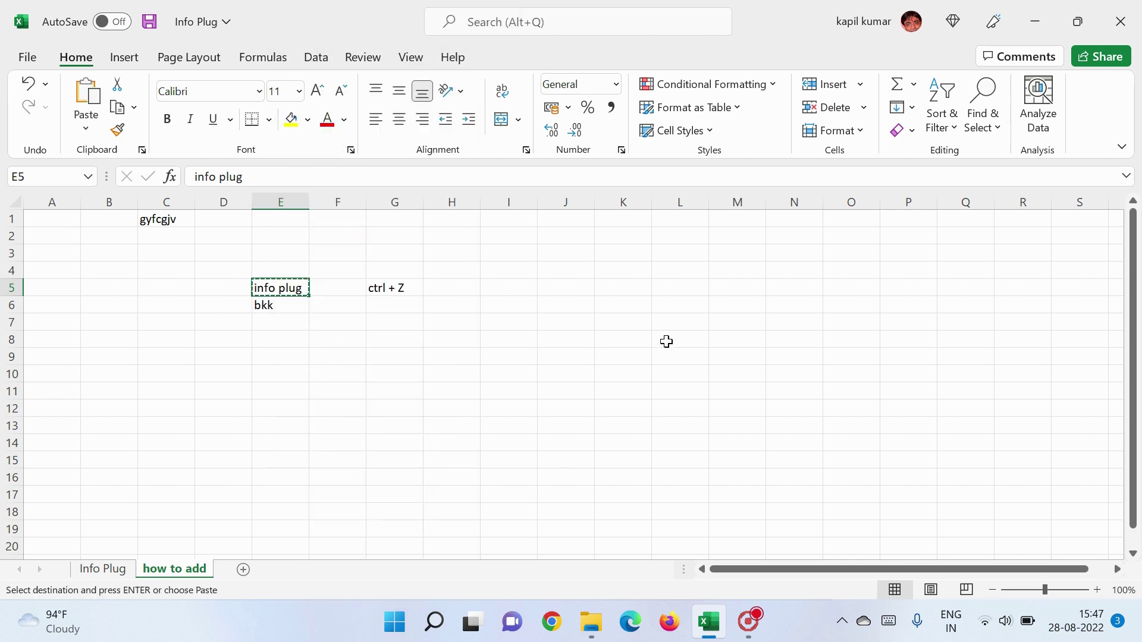
{"action": "left_click", "coordinate": [562, 303]}
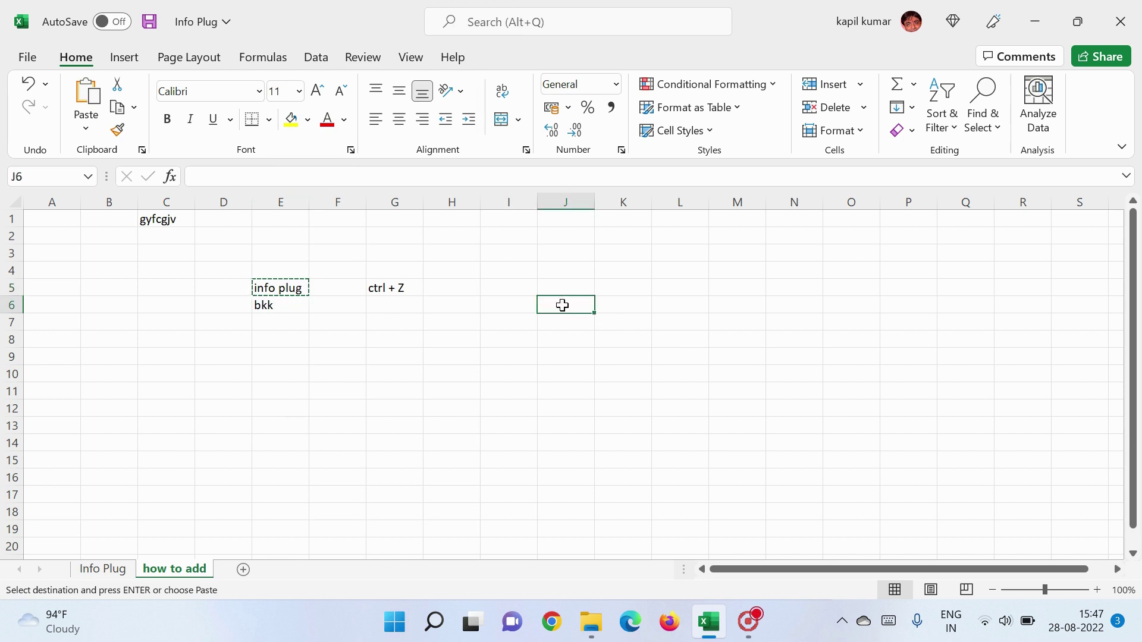
{"action": "right_click", "coordinate": [561, 305]}
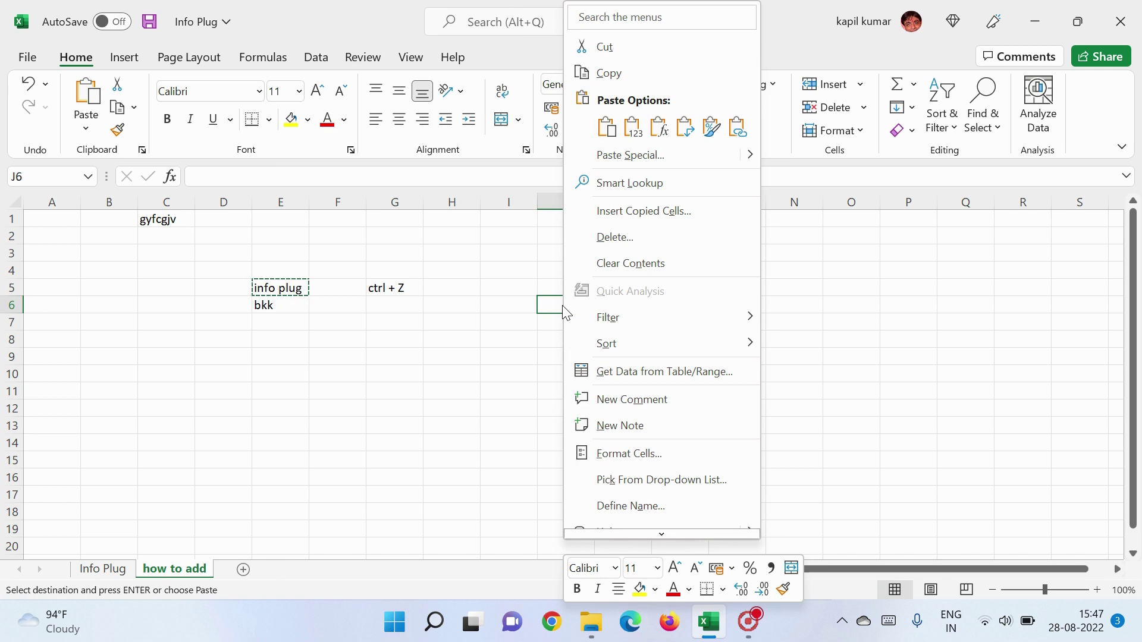
{"action": "left_click", "coordinate": [607, 137]}
{"action": "left_click", "coordinate": [608, 126]}
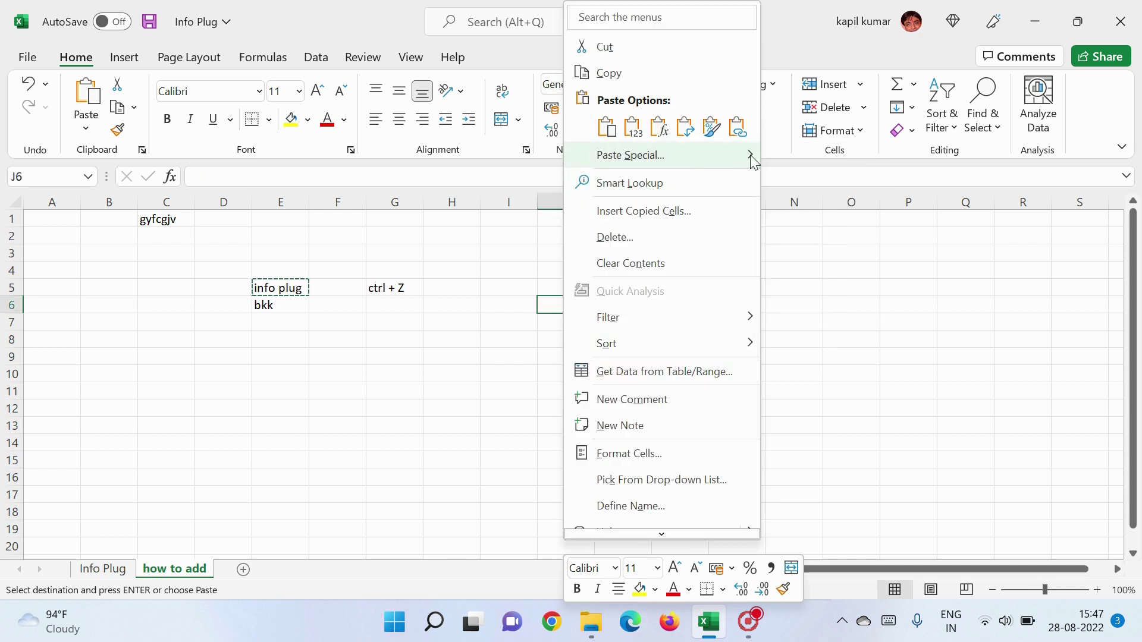
{"action": "mouse_move", "coordinate": [724, 162]}
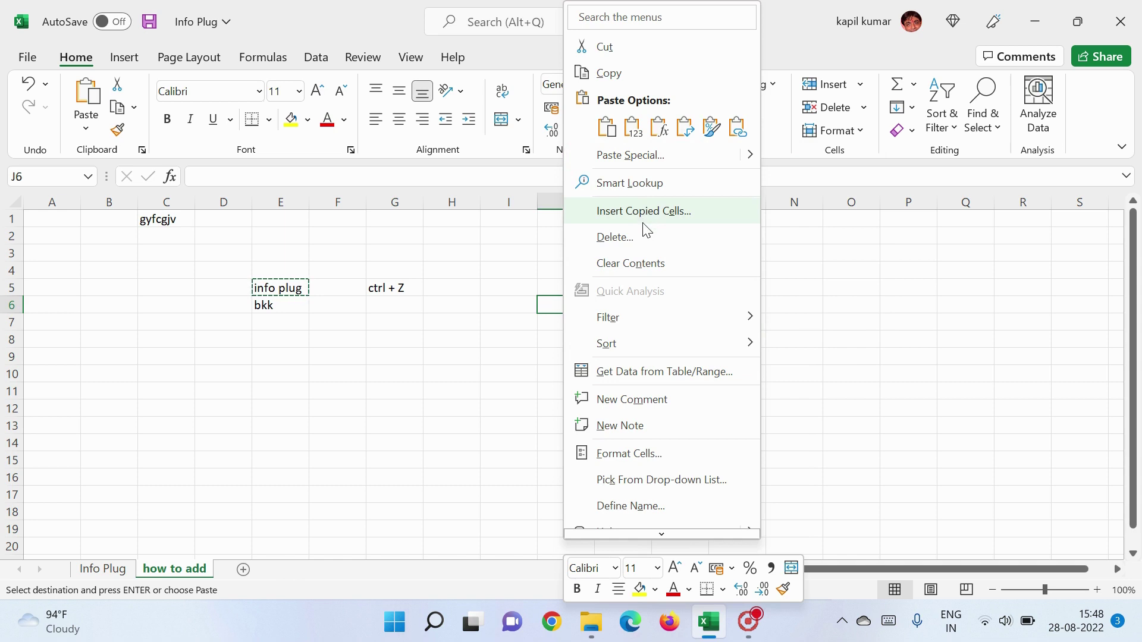
{"action": "left_click", "coordinate": [606, 126]}
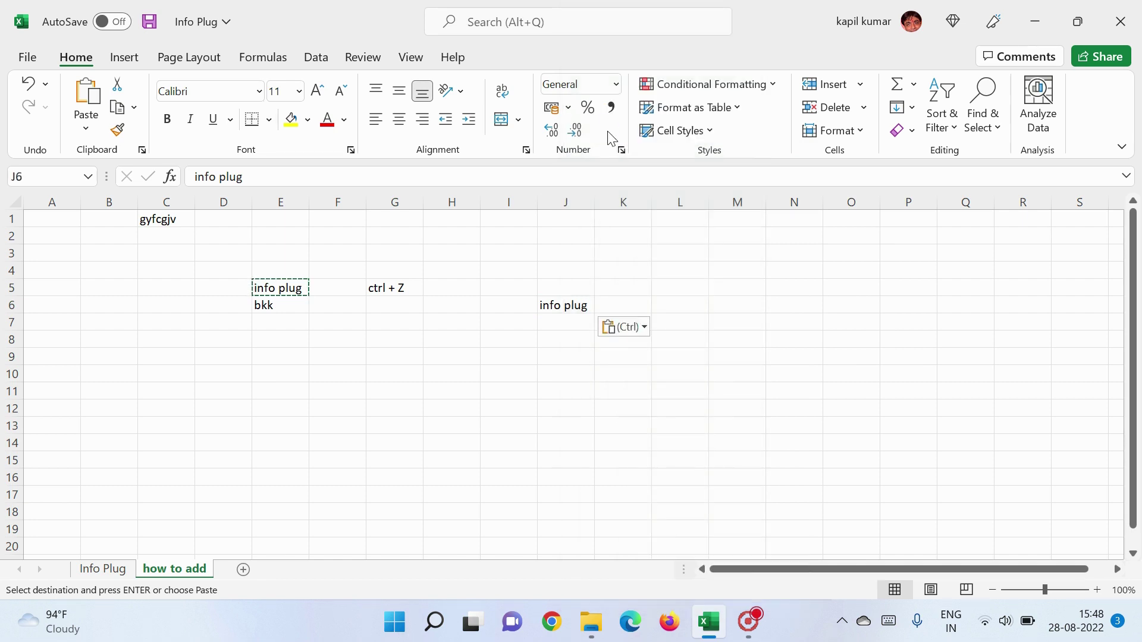
{"action": "left_click", "coordinate": [571, 330]}
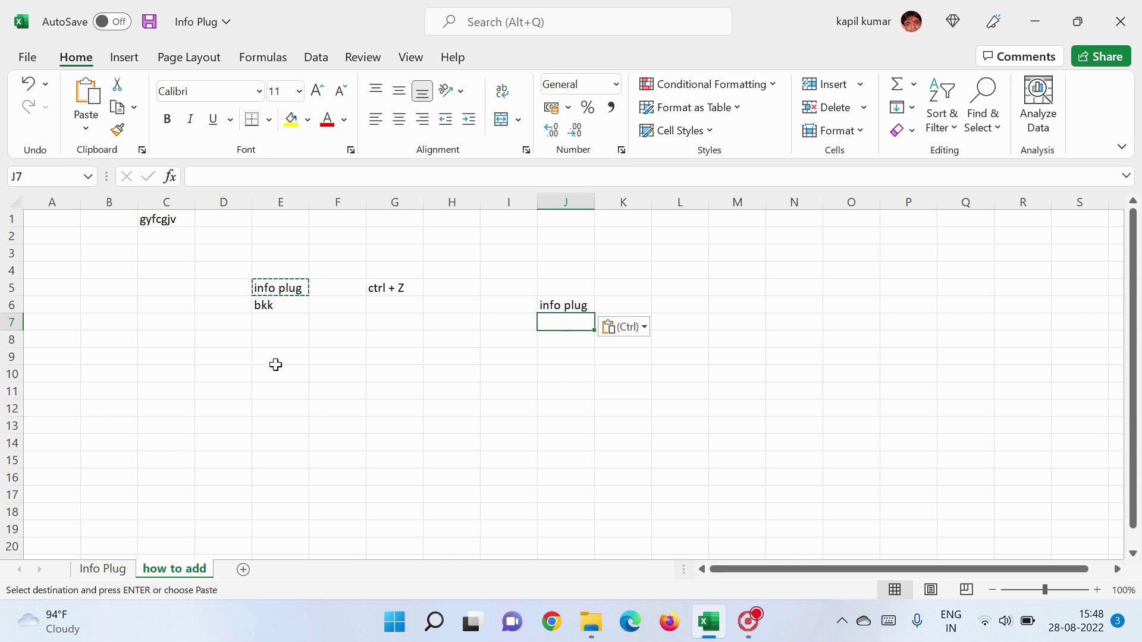
Step: Enter the text "ctrl + C" in cell F9 as a note of the copy shortcut
{"action": "left_click", "coordinate": [281, 306]}
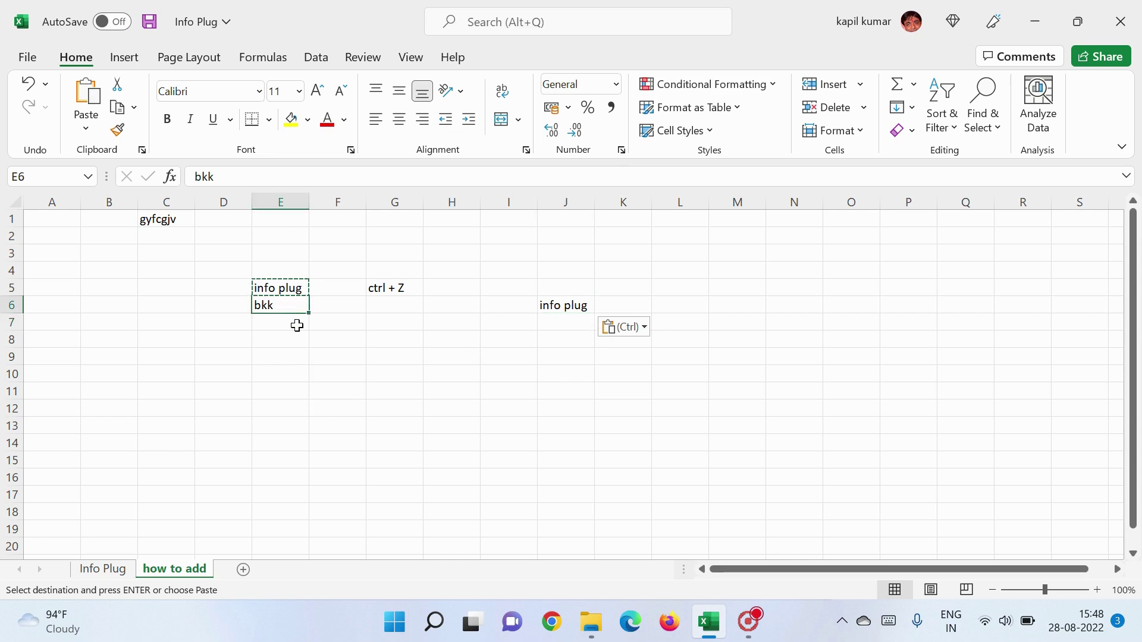
{"action": "left_click", "coordinate": [335, 356]}
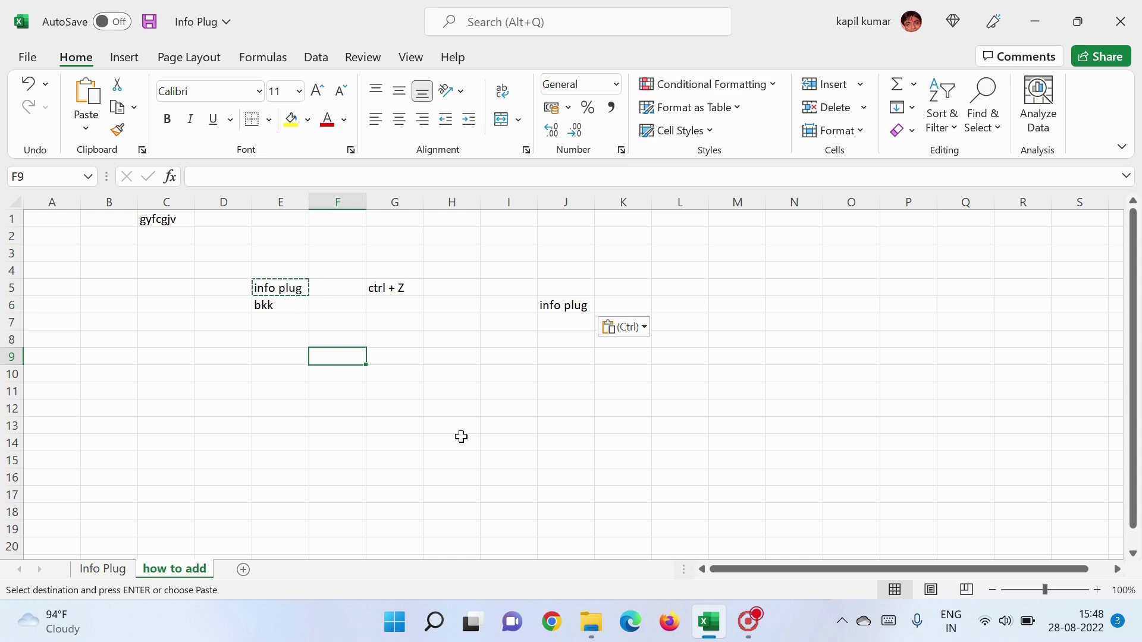
{"action": "type", "text": "ctrl "}
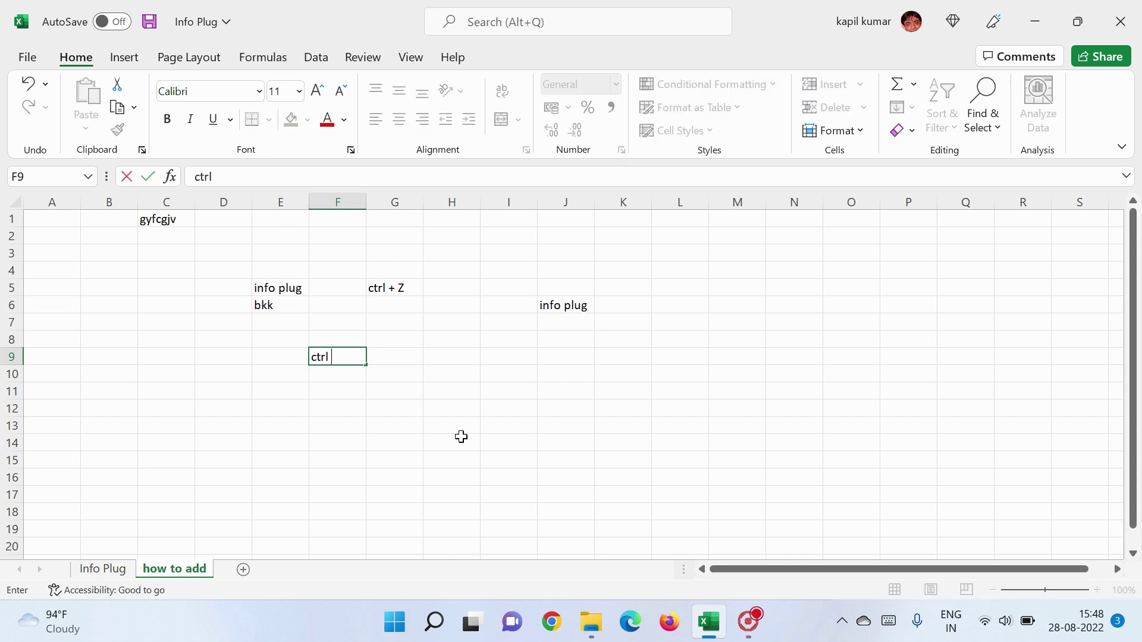
{"action": "type", "text": "+ C"}
{"action": "left_click", "coordinate": [383, 389]}
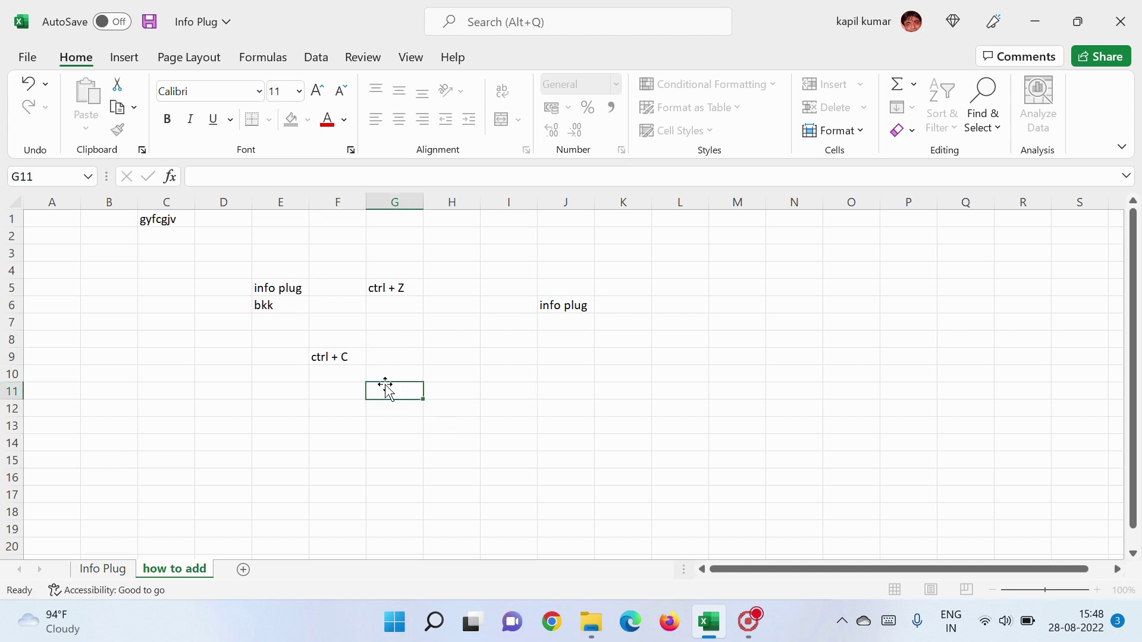
Step: Enter the text "ctrl + V" in cell I10 as a note of the paste shortcut
{"action": "left_click", "coordinate": [495, 377]}
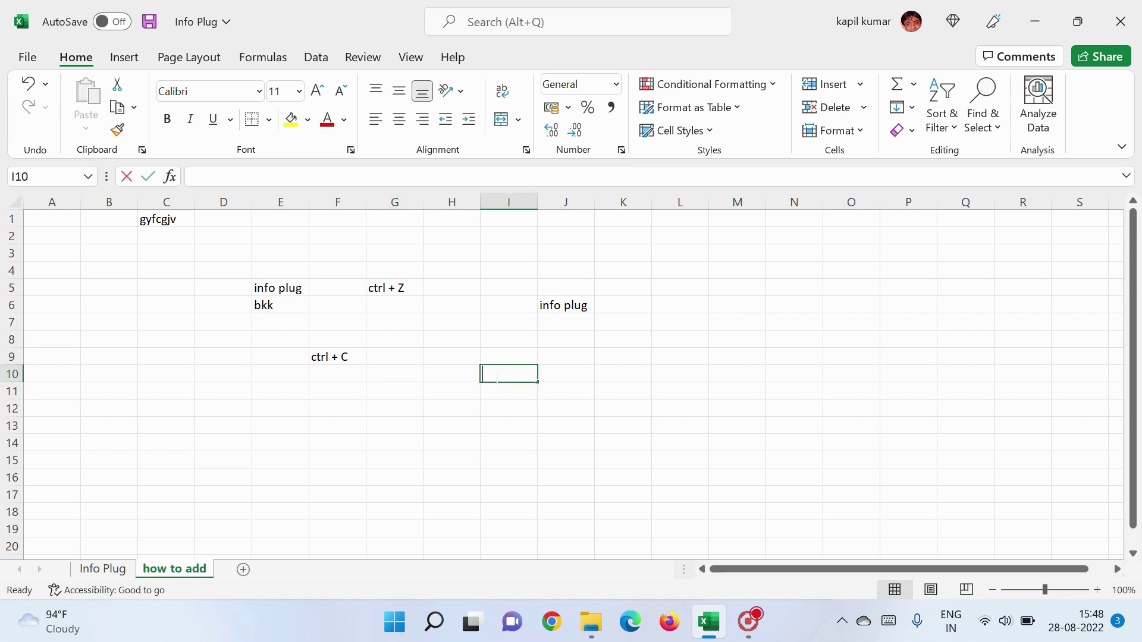
{"action": "type", "text": "ctrl"}
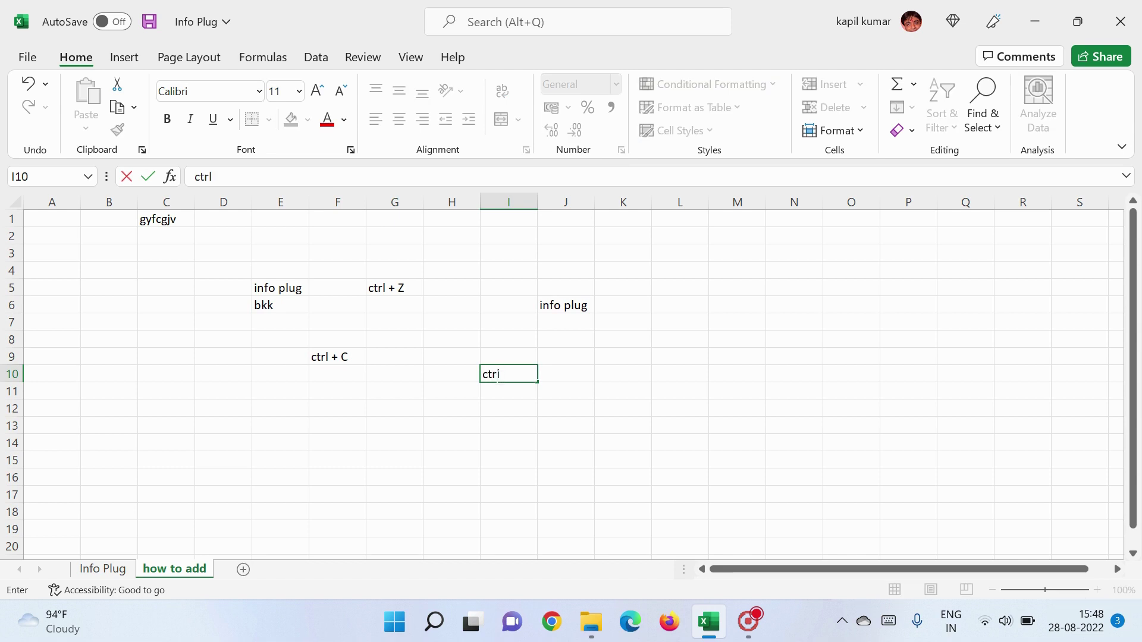
{"action": "type", "text": " + V"}
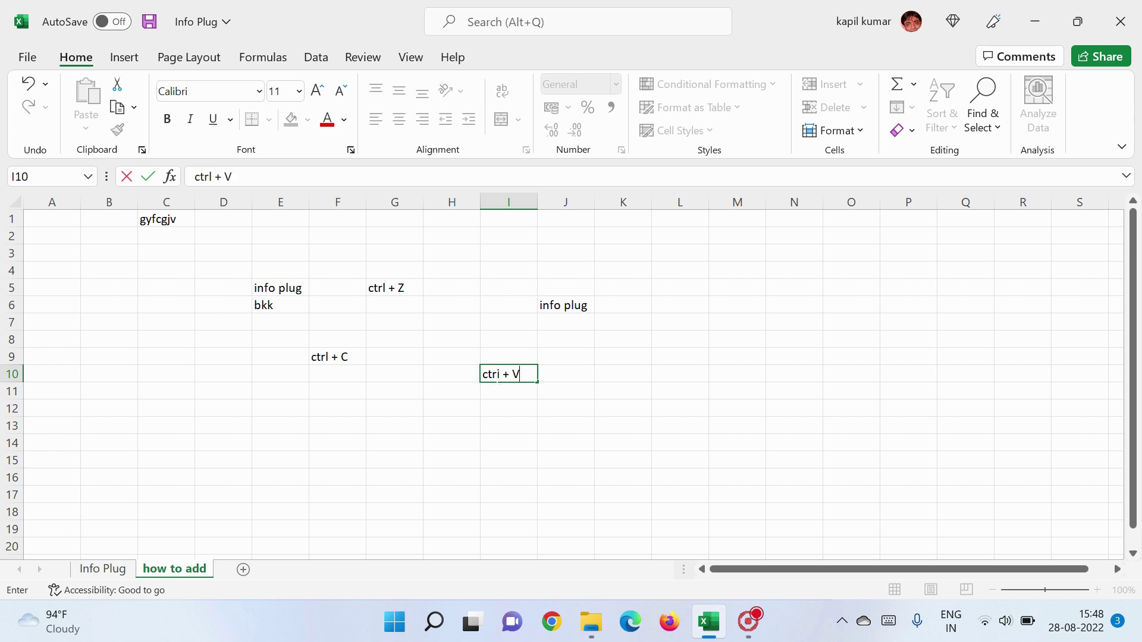
{"action": "key", "text": "Return"}
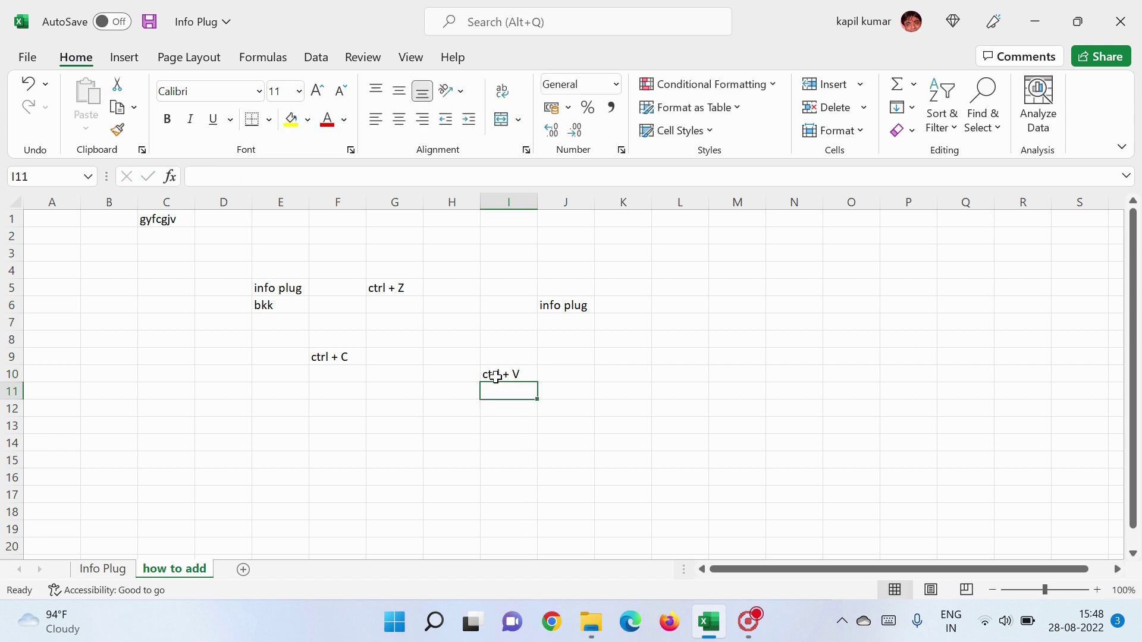
Step: Copy the "ctrl + C" text from cell F9 and paste it into cell L10
{"action": "left_click", "coordinate": [335, 359]}
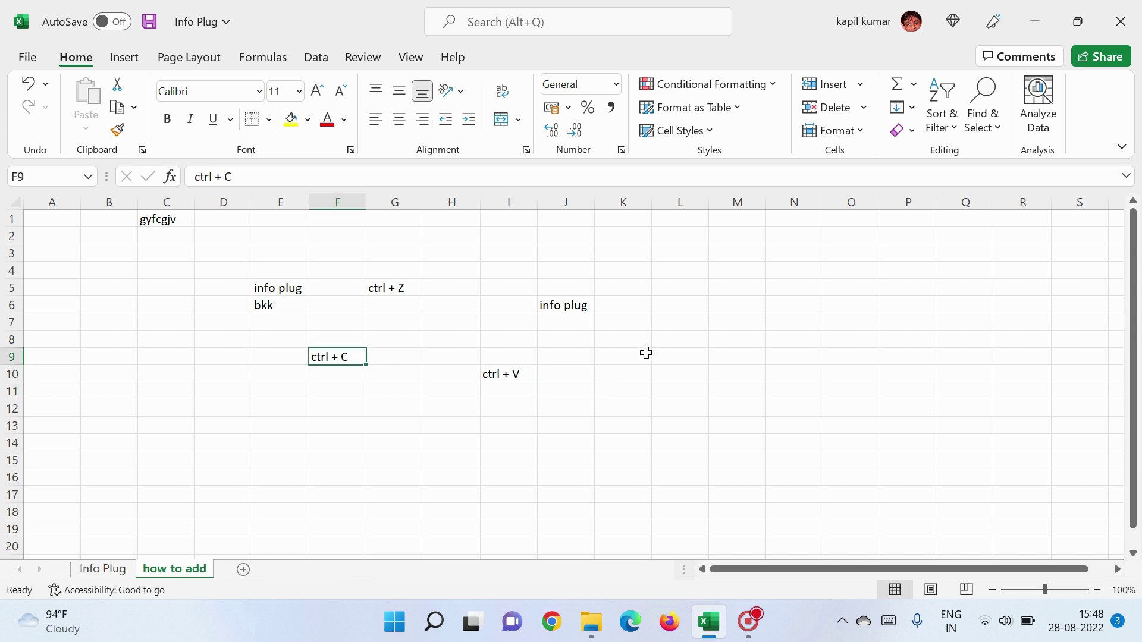
{"action": "key", "text": "ctrl+c"}
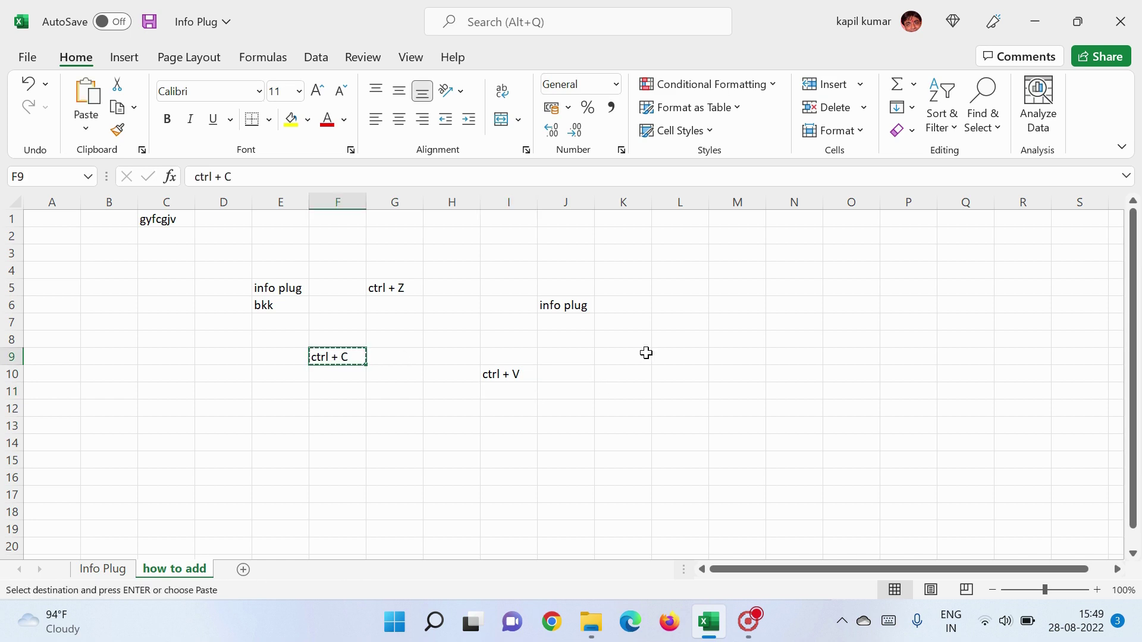
{"action": "left_click", "coordinate": [696, 369]}
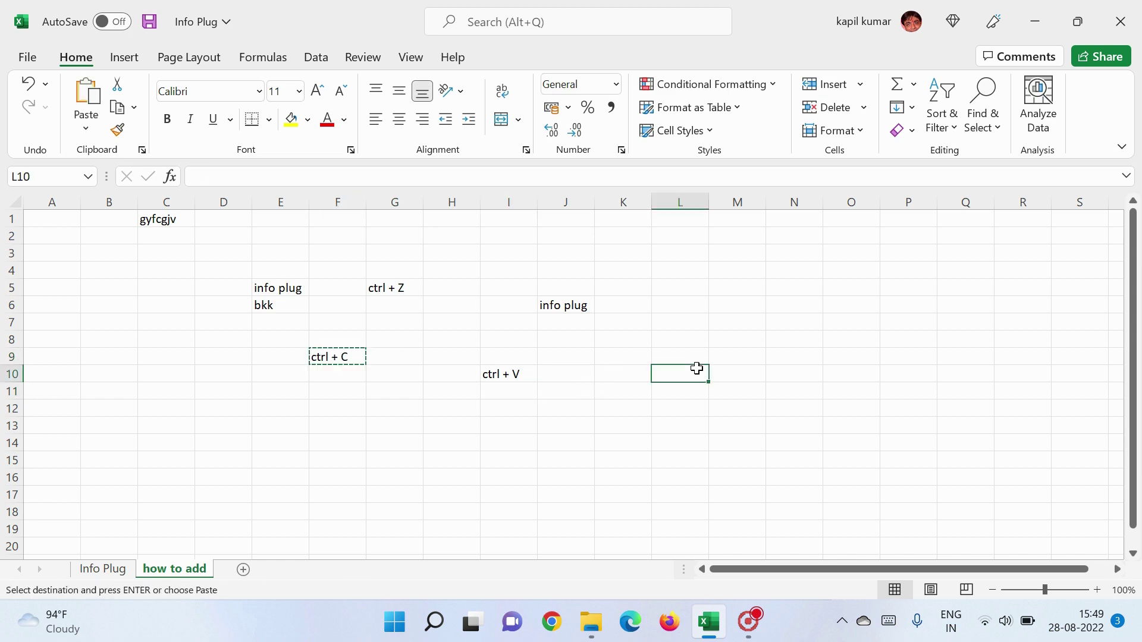
{"action": "key", "text": "ctrl+v"}
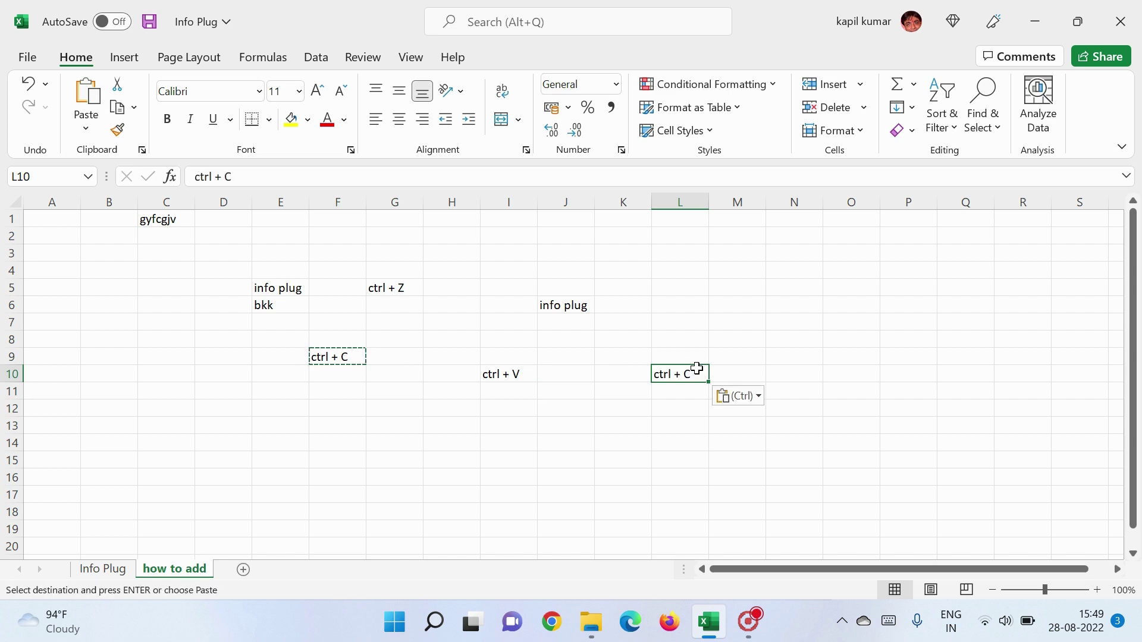
{"action": "left_click", "coordinate": [674, 390]}
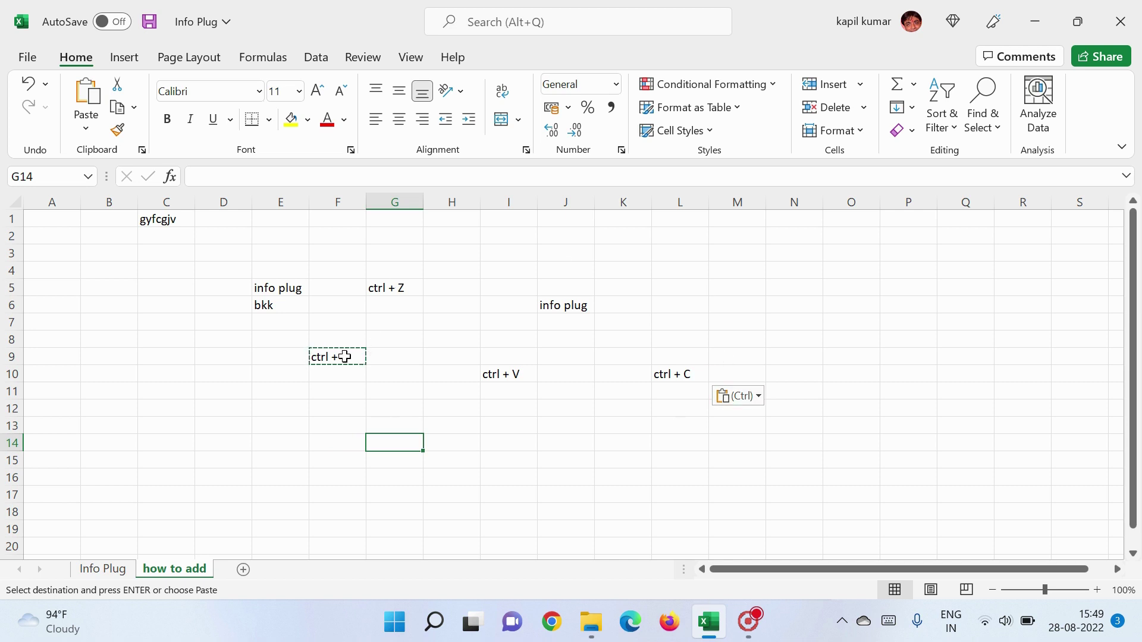
Step: Cut "bkk" from cell E6 and paste it into cell N5
{"action": "left_click", "coordinate": [286, 288]}
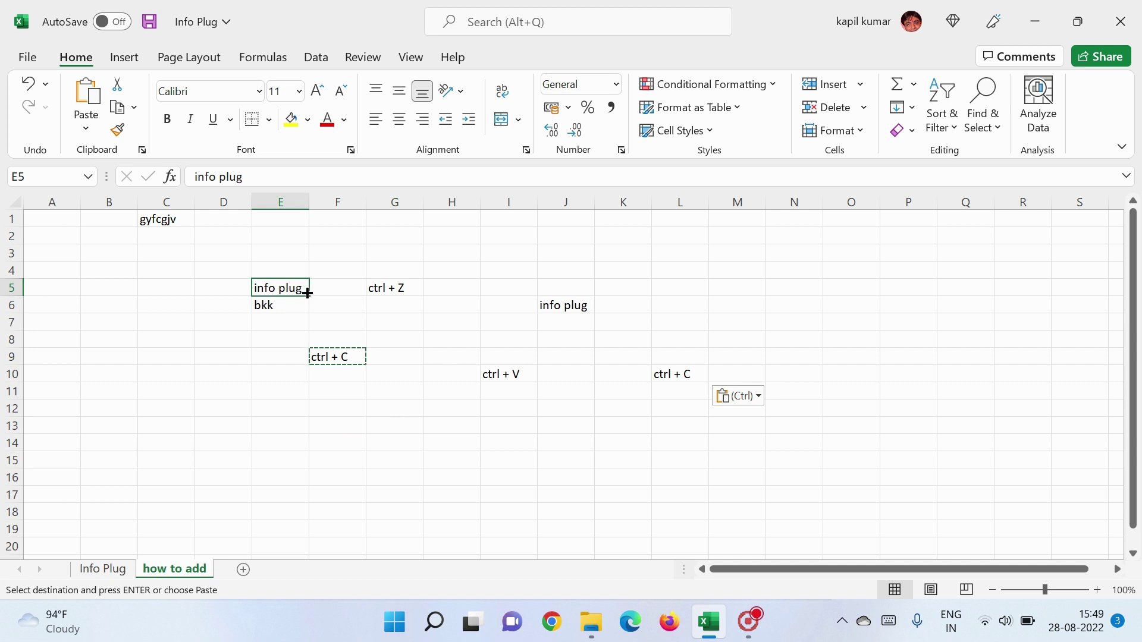
{"action": "left_click", "coordinate": [278, 305]}
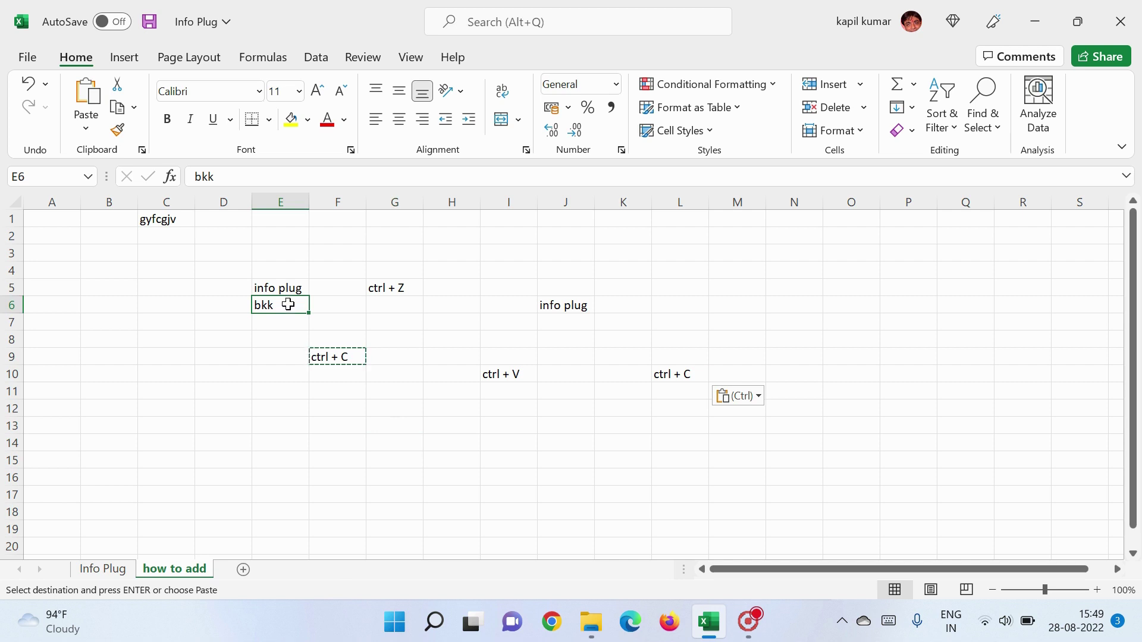
{"action": "right_click", "coordinate": [290, 310]}
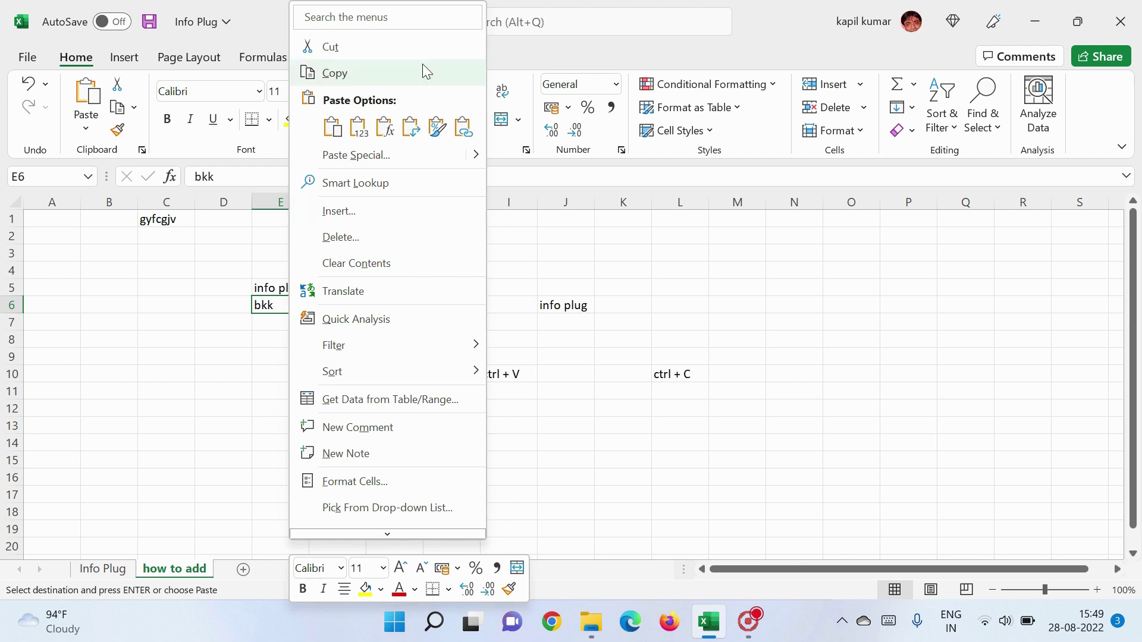
{"action": "left_click", "coordinate": [392, 52]}
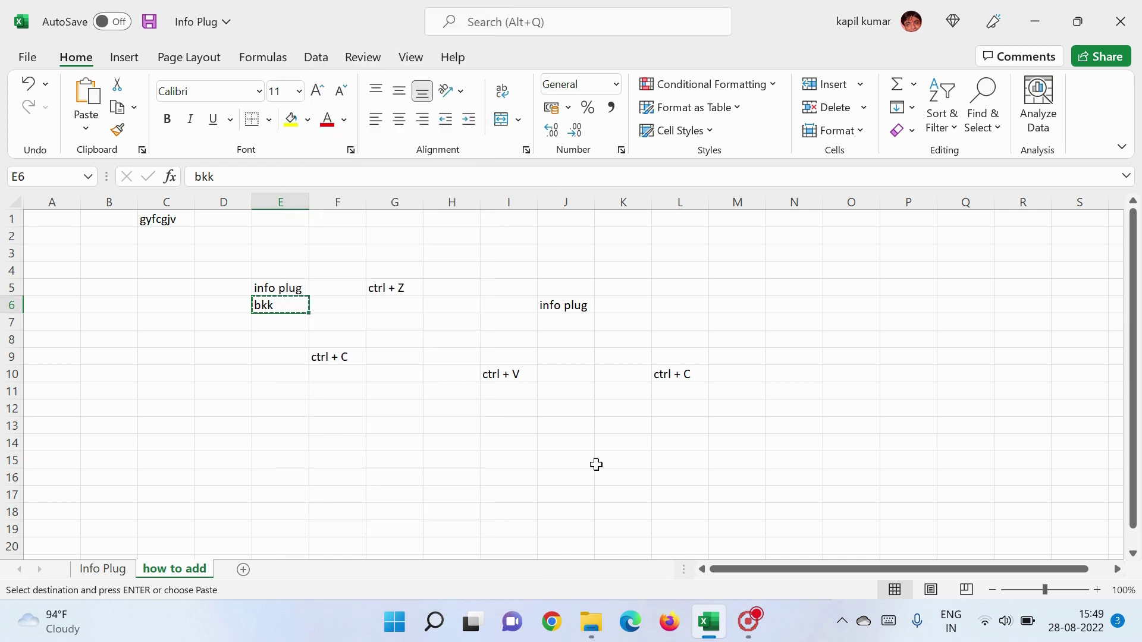
{"action": "left_click", "coordinate": [780, 284]}
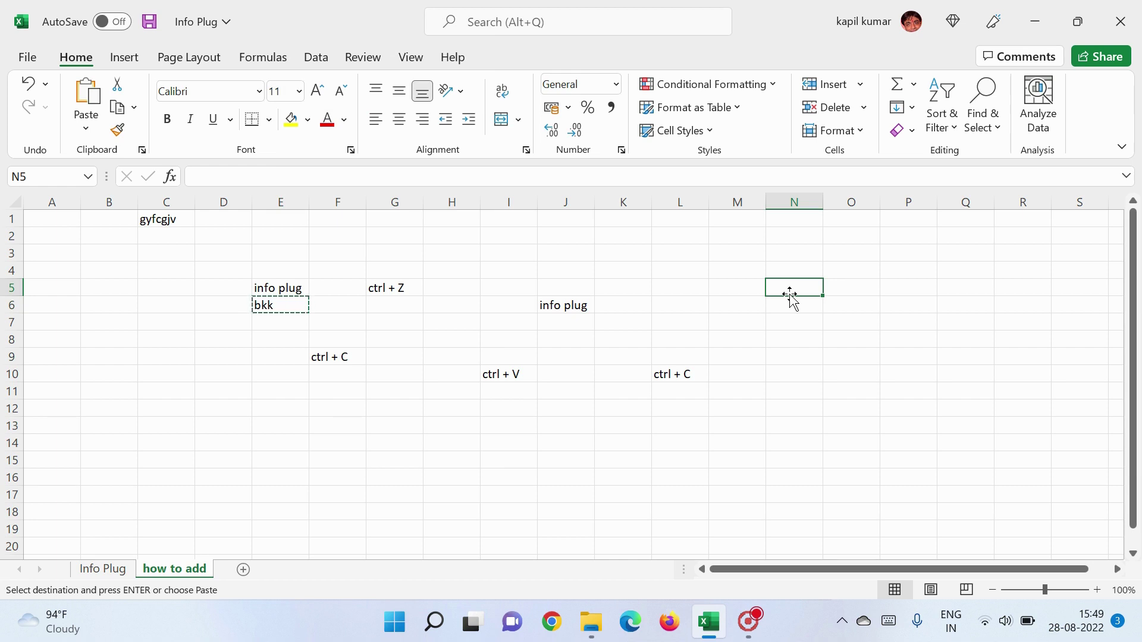
{"action": "key", "text": "ctrl+v"}
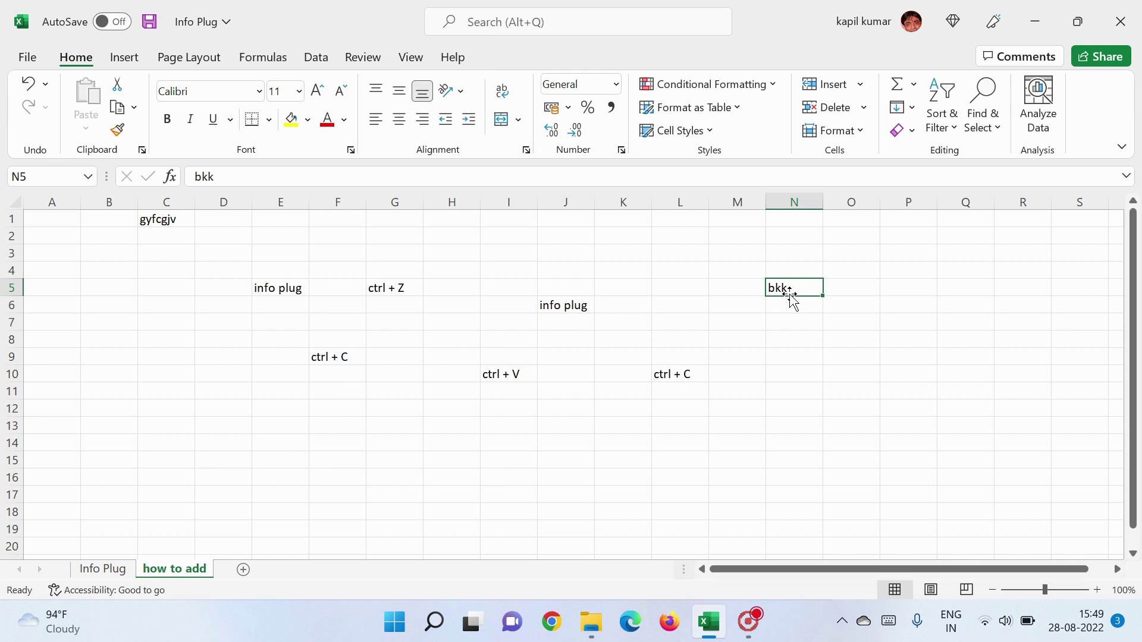
Step: Cut "bkk" from cell N5 and paste it into cell N8
{"action": "left_click", "coordinate": [788, 303]}
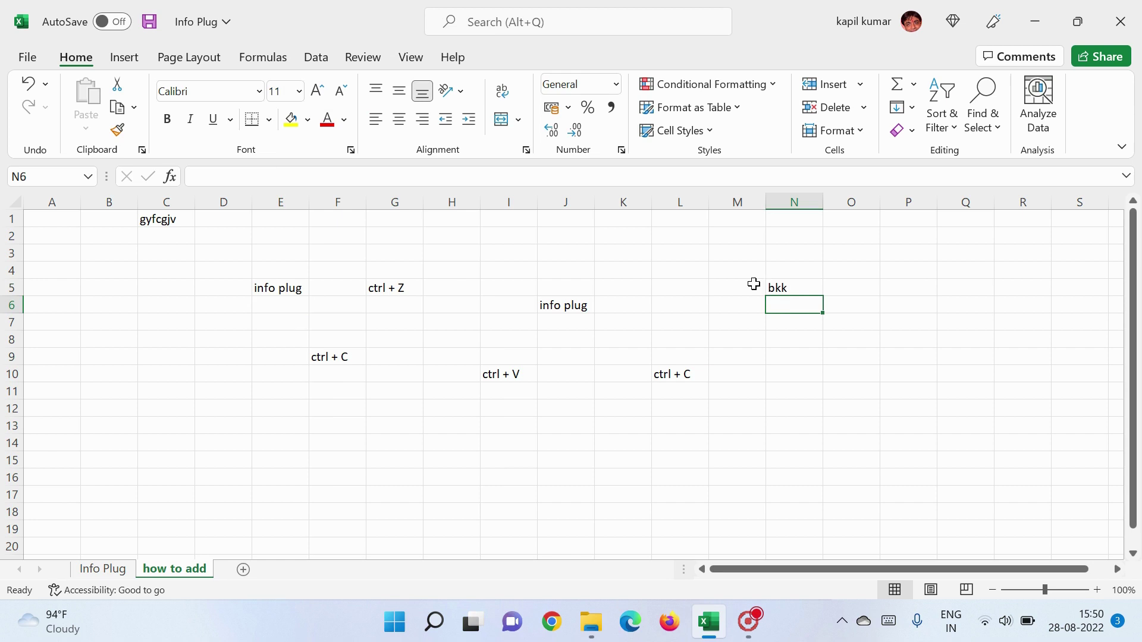
{"action": "left_click", "coordinate": [801, 290]}
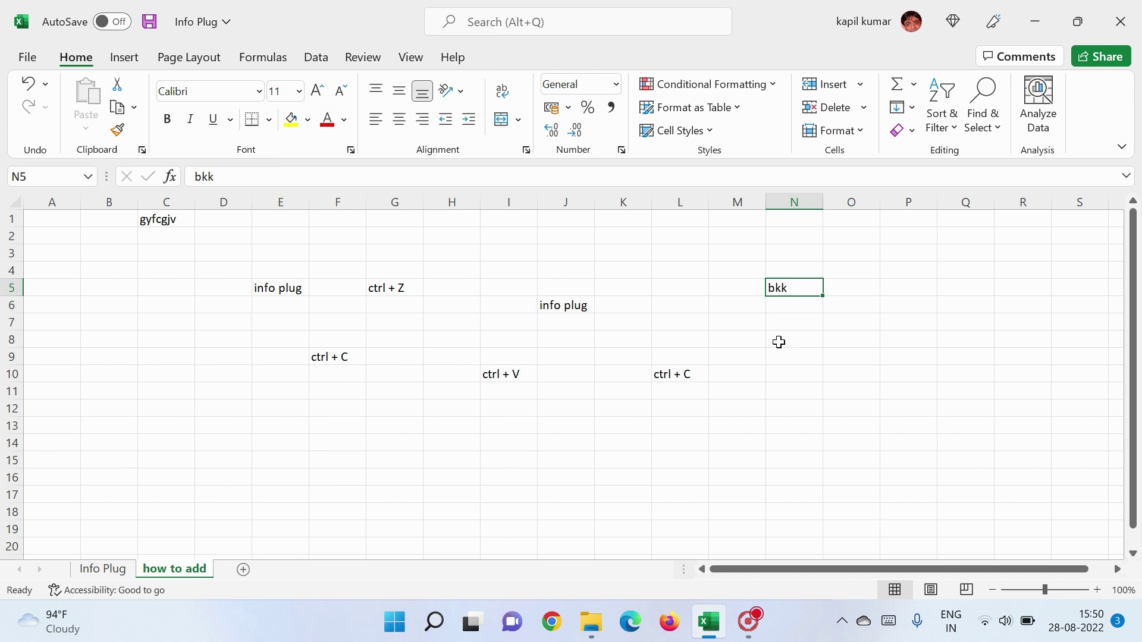
{"action": "right_click", "coordinate": [805, 290]}
{"action": "left_click", "coordinate": [840, 112]}
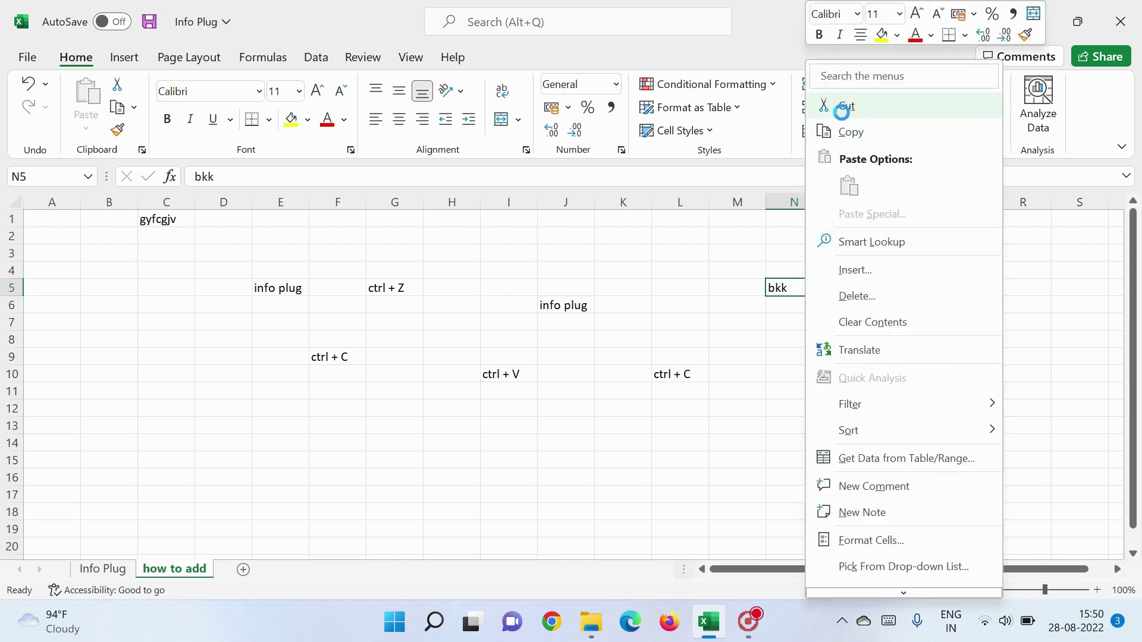
{"action": "left_click", "coordinate": [776, 341]}
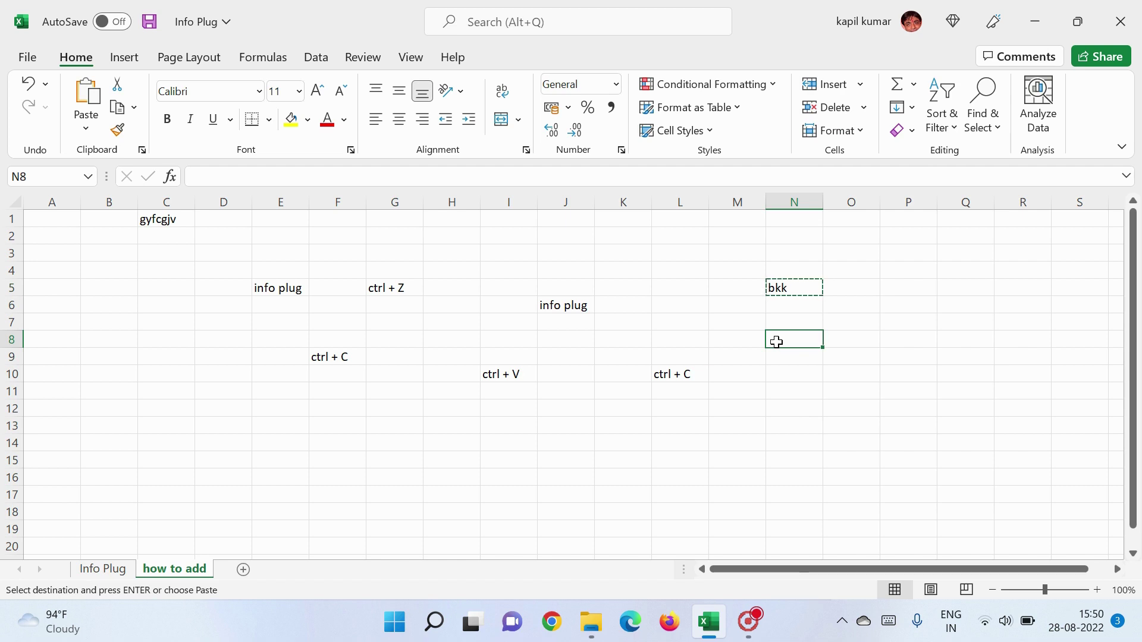
{"action": "key", "text": "ctrl+v"}
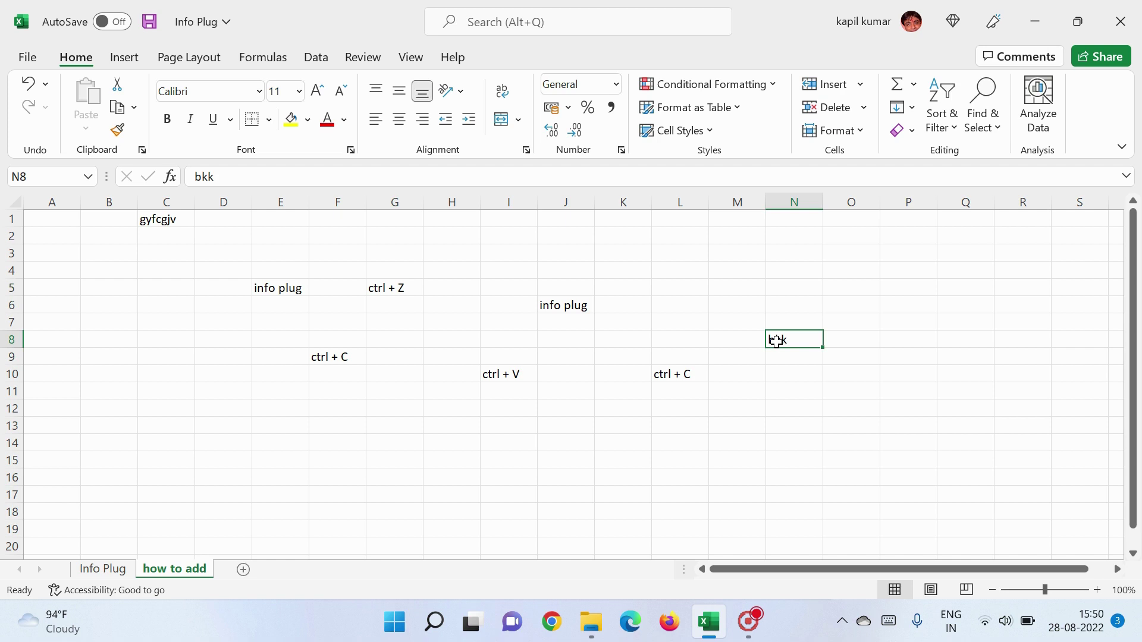
Step: Enter the text "ctrl + X" in cell N11 as a note of the cut shortcut
{"action": "left_click", "coordinate": [801, 391]}
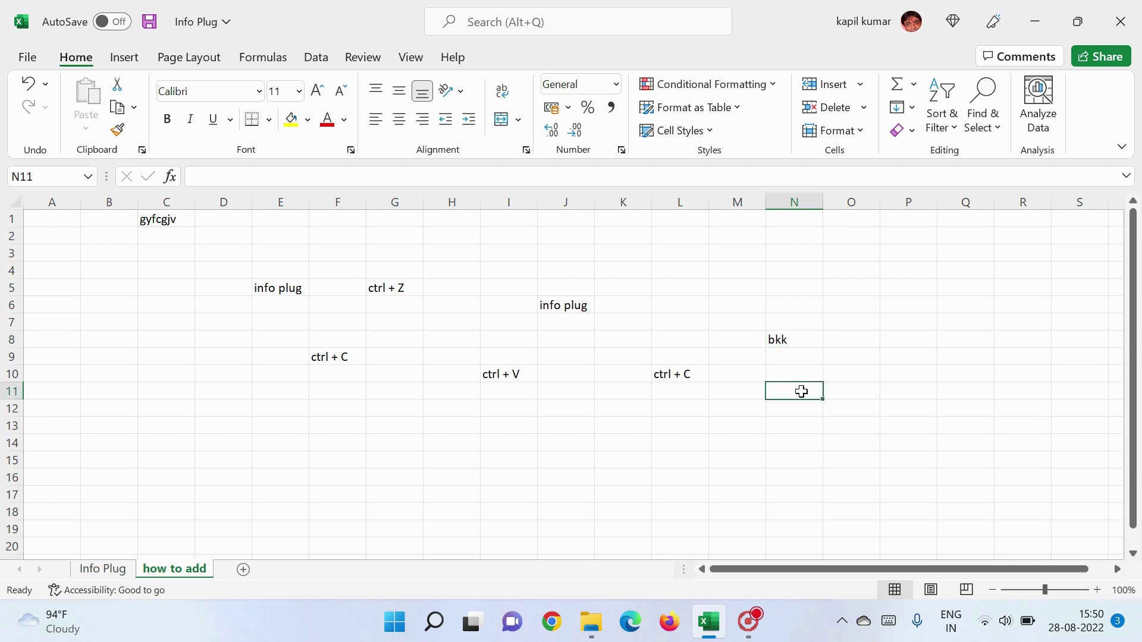
{"action": "type", "text": "ctrl "}
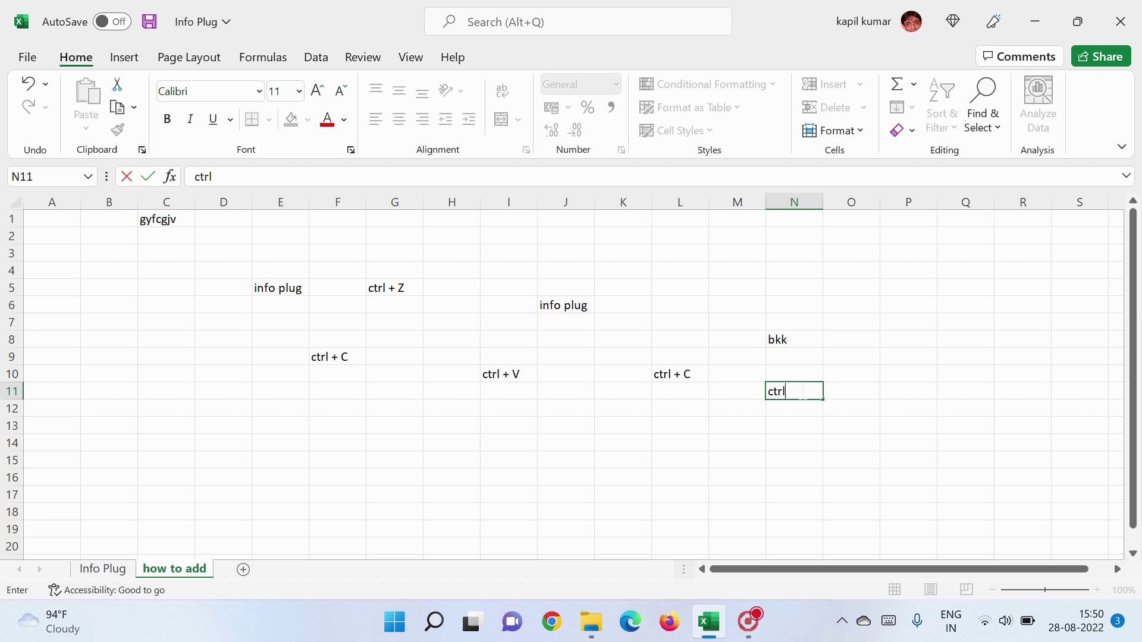
{"action": "type", "text": "+ X"}
{"action": "left_click", "coordinate": [791, 408]}
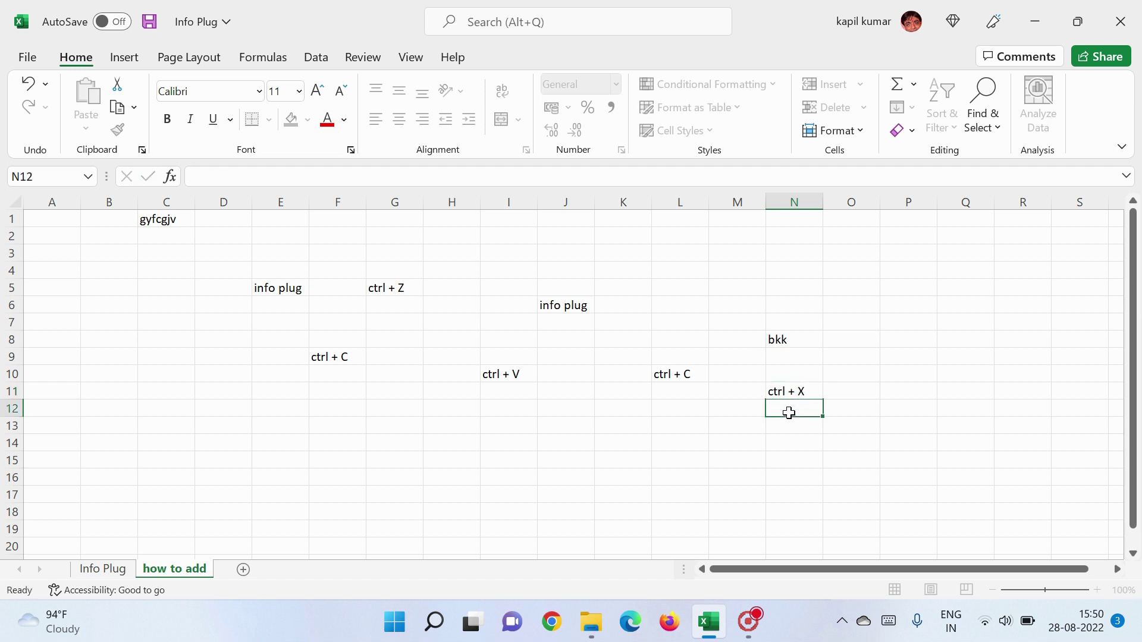
Step: Cut "bkk" from cell N8 and paste it into cell B11
{"action": "left_click", "coordinate": [786, 341]}
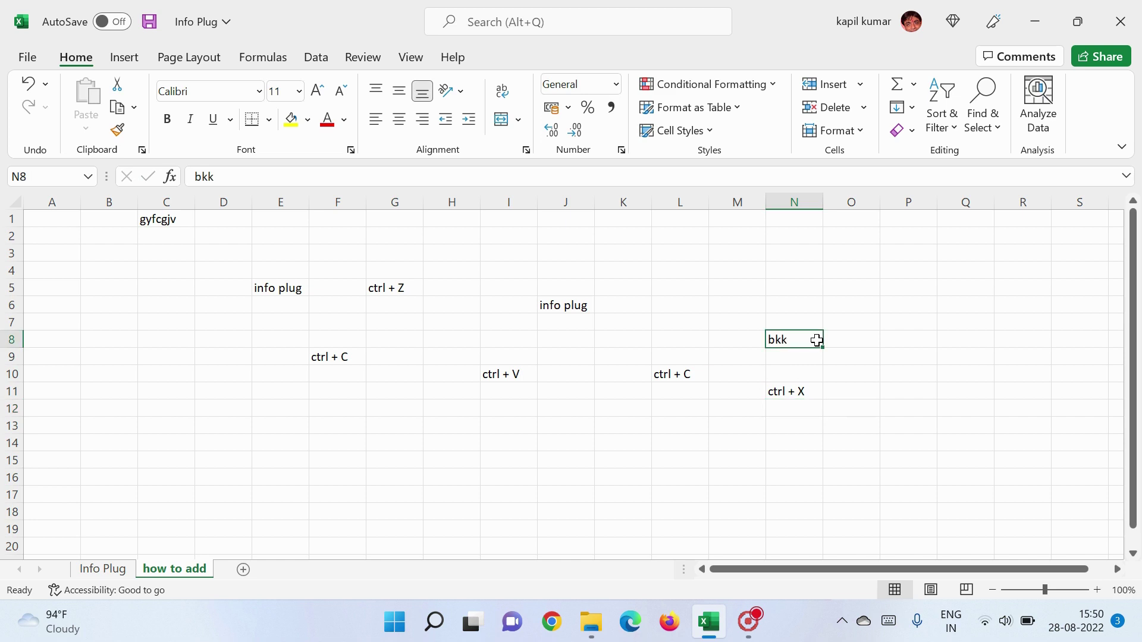
{"action": "key", "text": "ctrl+x"}
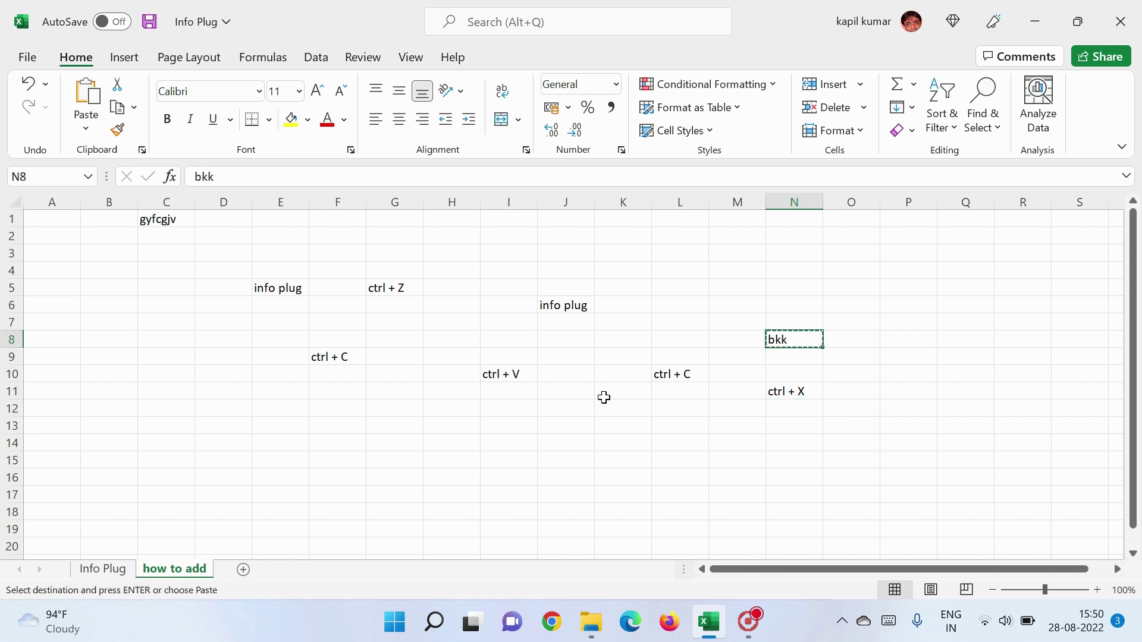
{"action": "left_click", "coordinate": [125, 393]}
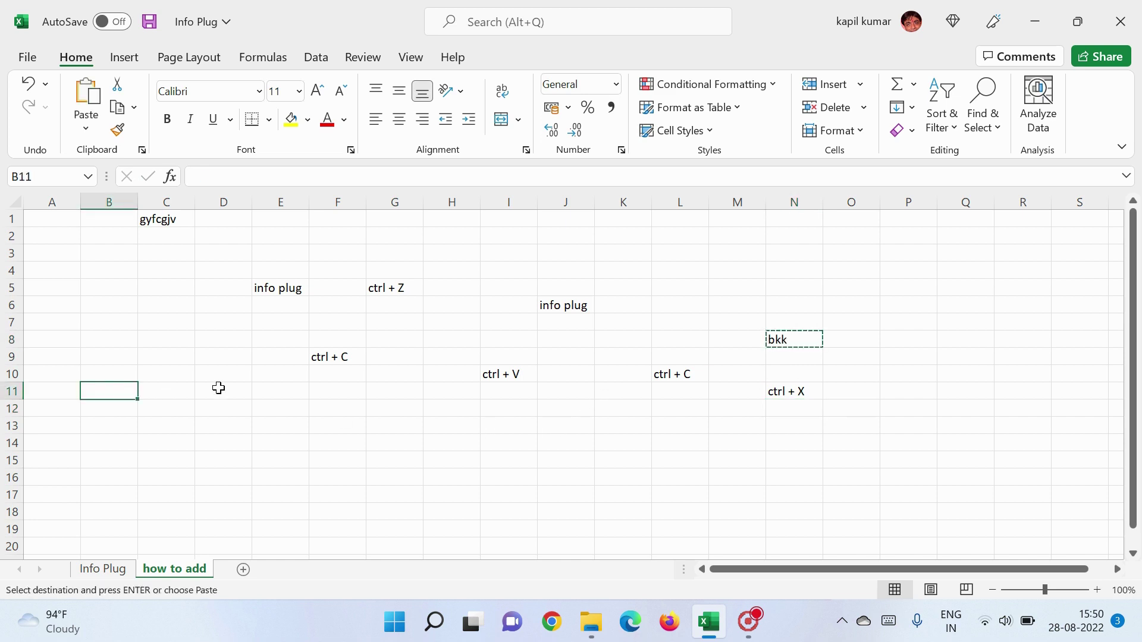
{"action": "key", "text": "ctrl+v"}
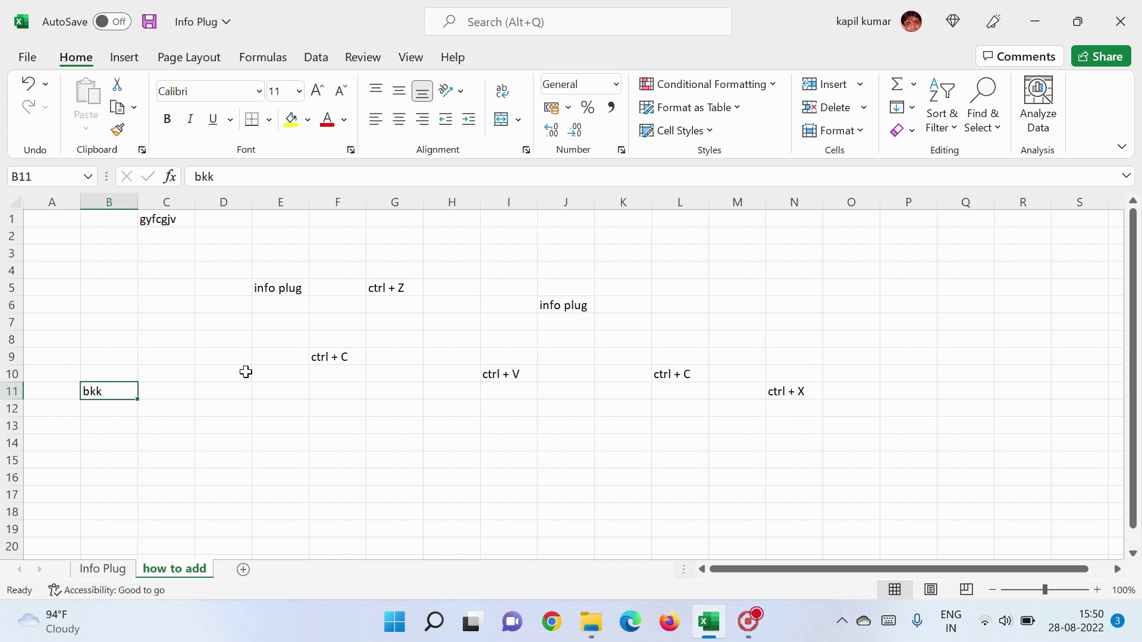
{"action": "left_click", "coordinate": [230, 403]}
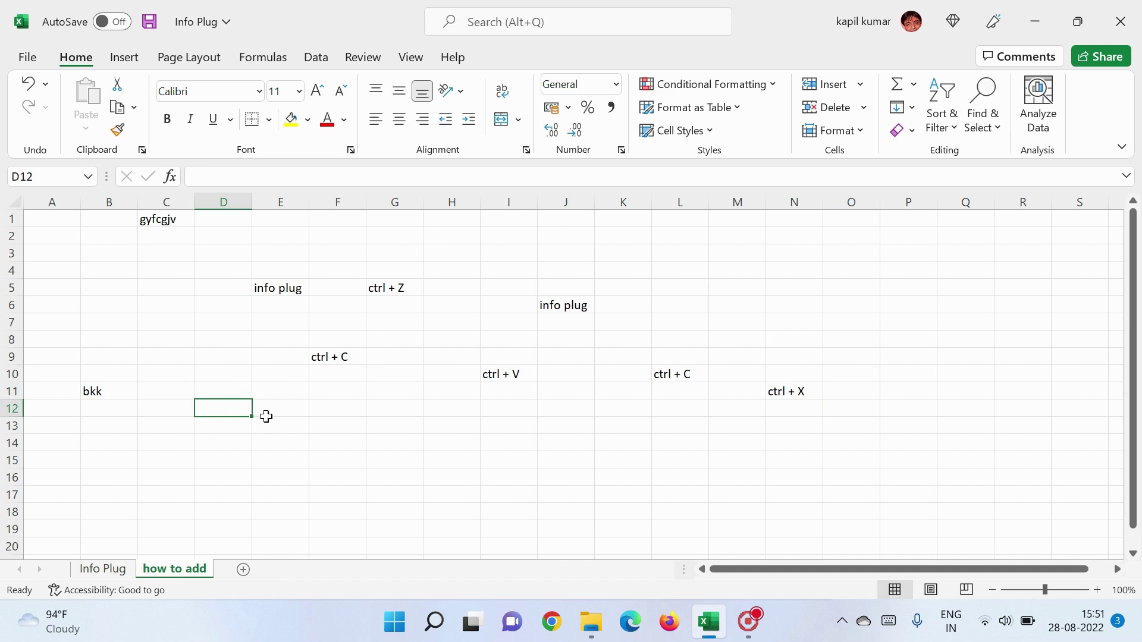
Step: Enter "fruits" in cell B19 and "vegetables" in cell B20, and widen column B slightly to fit the text
{"action": "scroll", "coordinate": [270, 413], "scroll_direction": "down", "scroll_amount": 4}
{"action": "scroll", "coordinate": [270, 413], "scroll_direction": "down", "scroll_amount": 1}
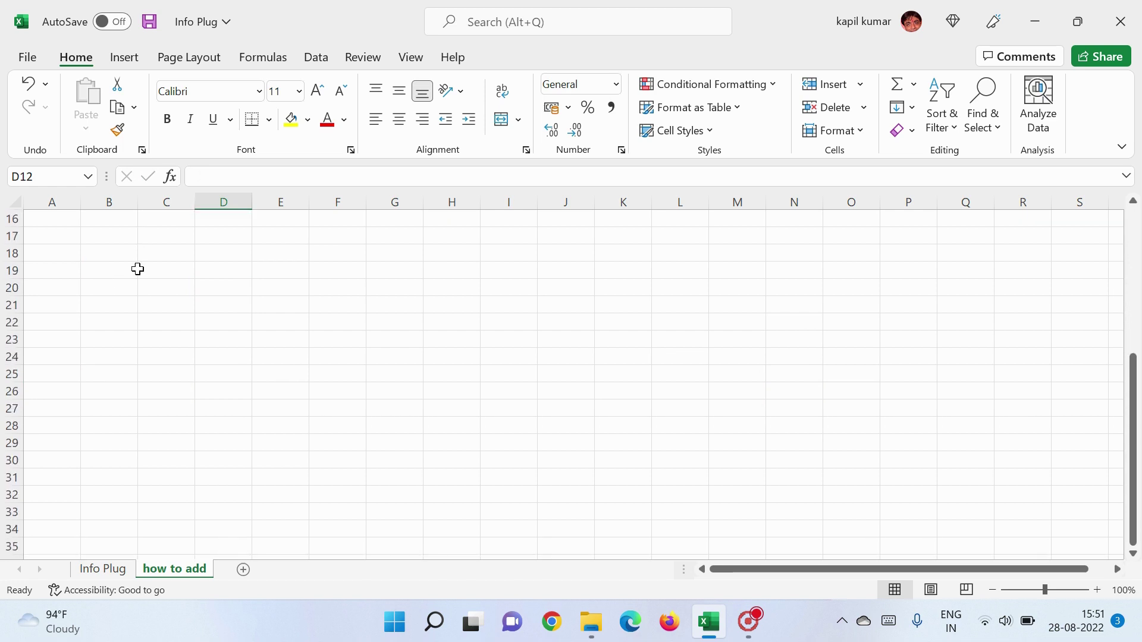
{"action": "left_click", "coordinate": [136, 271]}
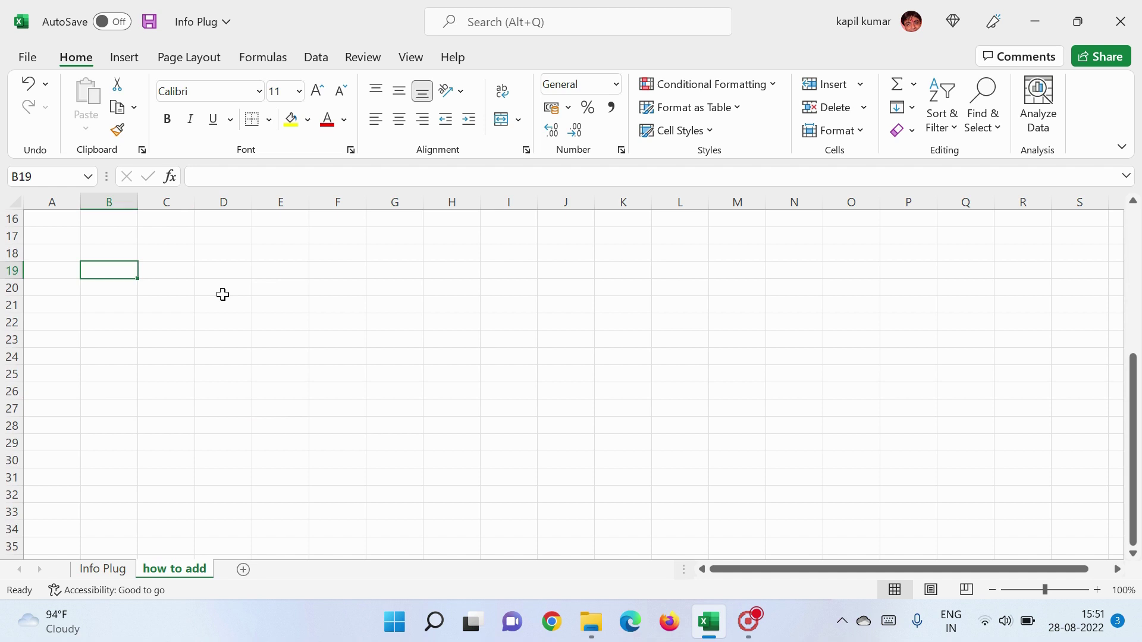
{"action": "type", "text": "frits"}
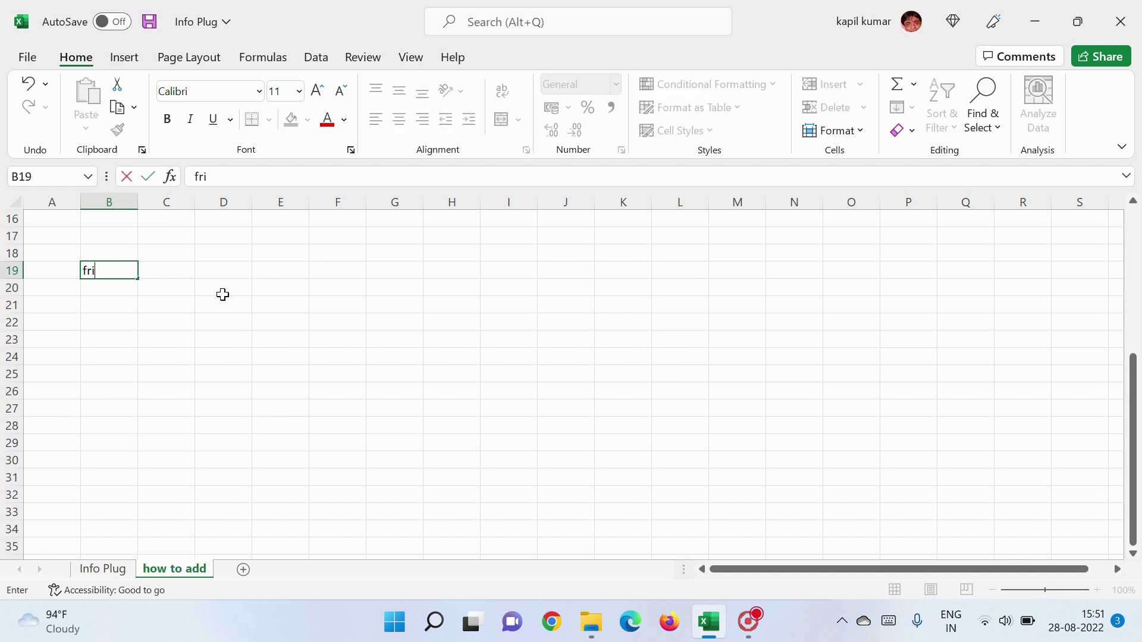
{"action": "key", "text": "BackSpace"}
{"action": "key", "text": "BackSpace"}
{"action": "key", "text": "BackSpace"}
{"action": "type", "text": "uits"}
{"action": "key", "text": "Return"}
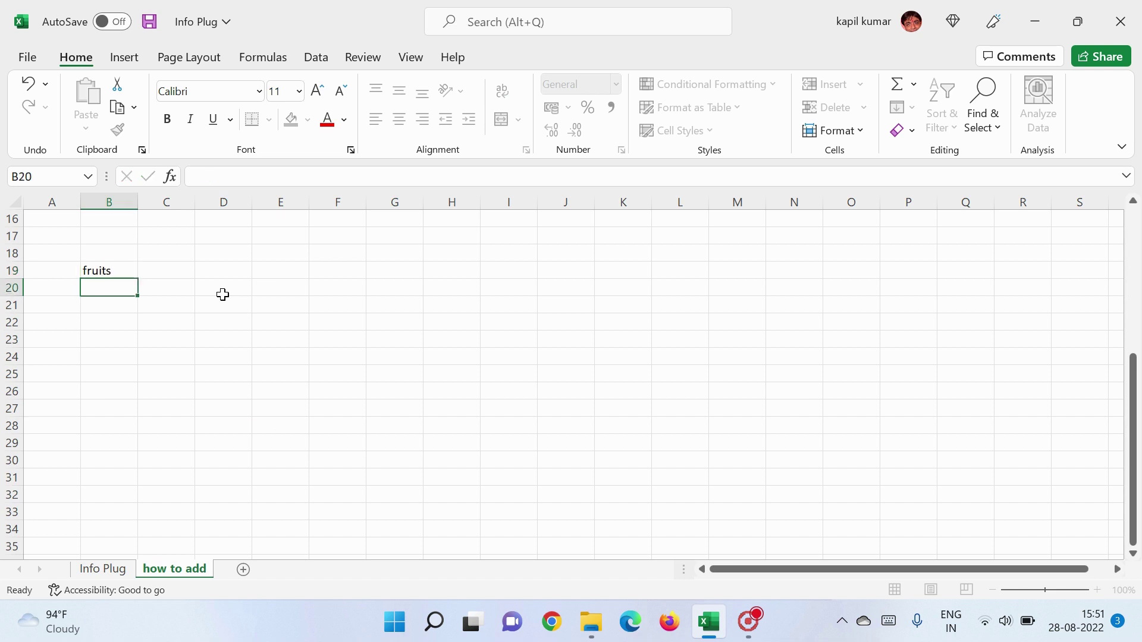
{"action": "type", "text": "vegetables"}
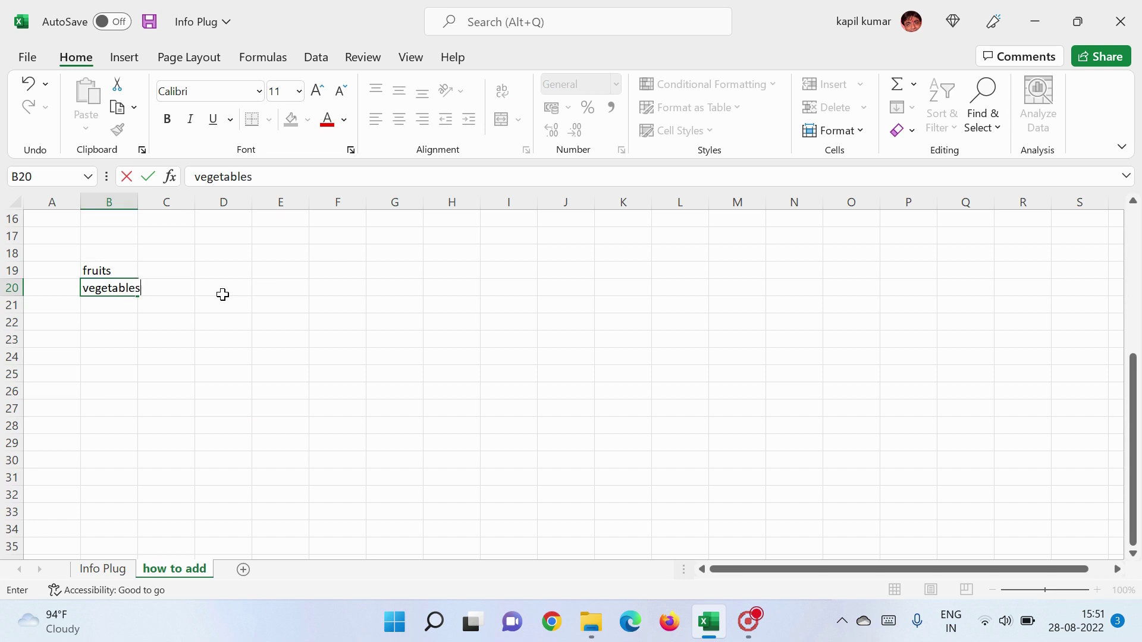
{"action": "key", "text": "Return"}
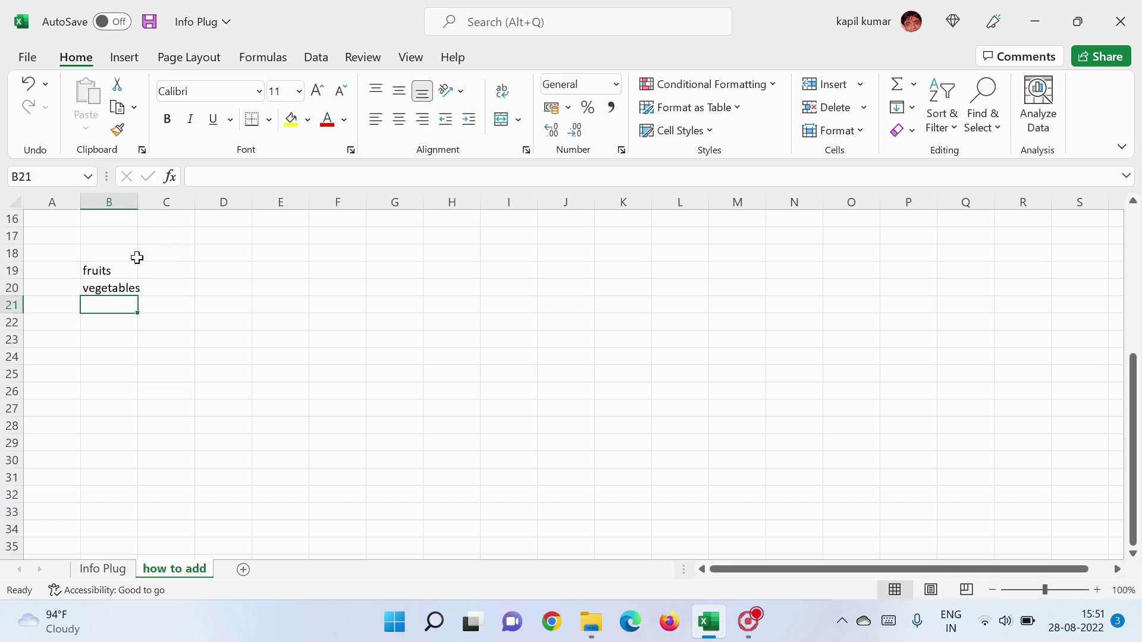
{"action": "left_click_drag", "start_coordinate": [138, 200], "coordinate": [147, 200]}
Step: Try the center, left and right alignments and the top, middle and bottom alignments on "fruits" in cell B19
{"action": "left_click", "coordinate": [114, 272]}
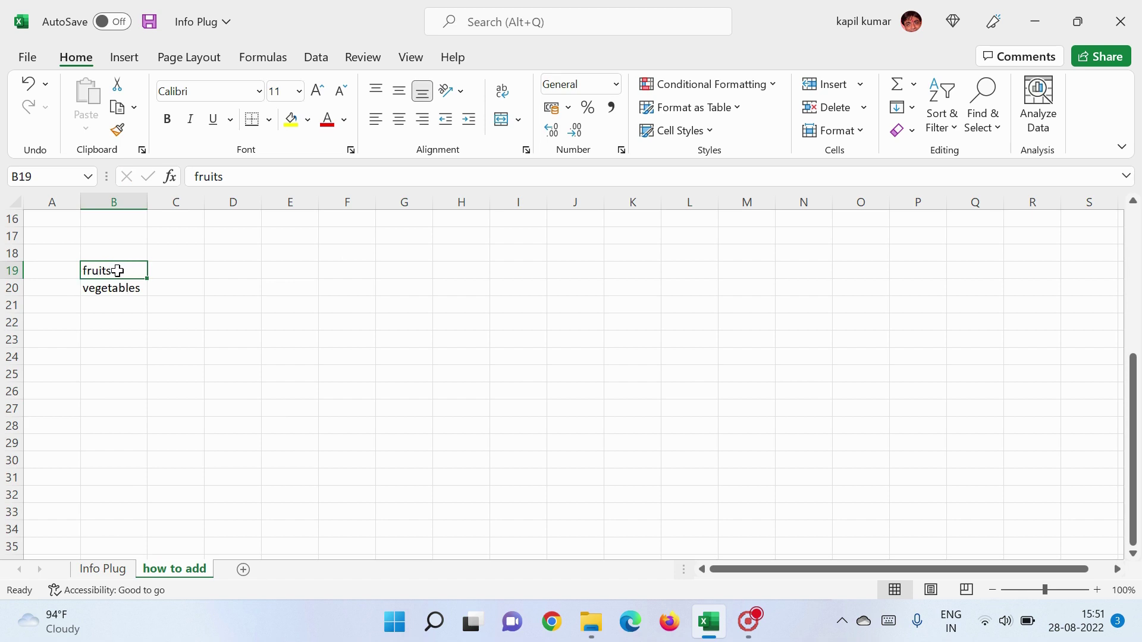
{"action": "left_click", "coordinate": [399, 127]}
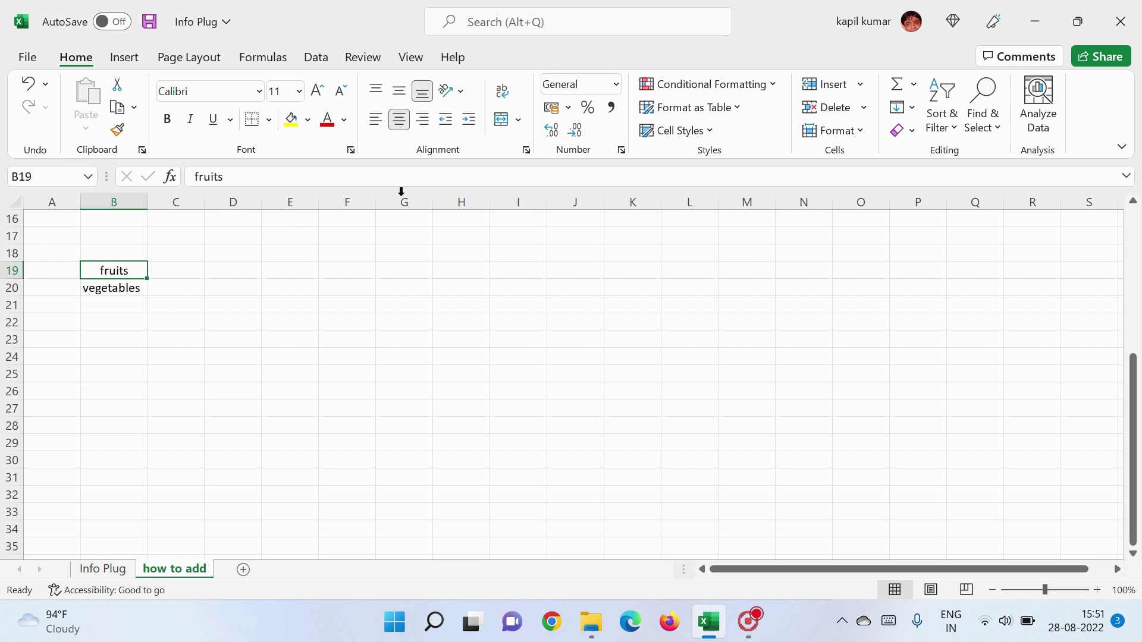
{"action": "left_click", "coordinate": [373, 125]}
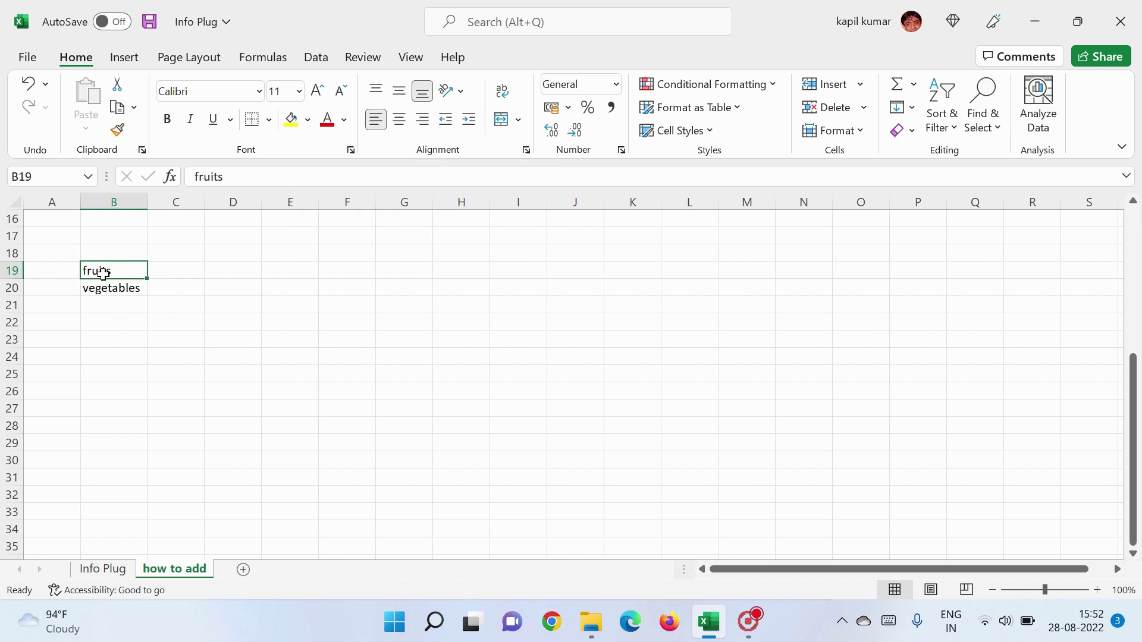
{"action": "left_click", "coordinate": [423, 125]}
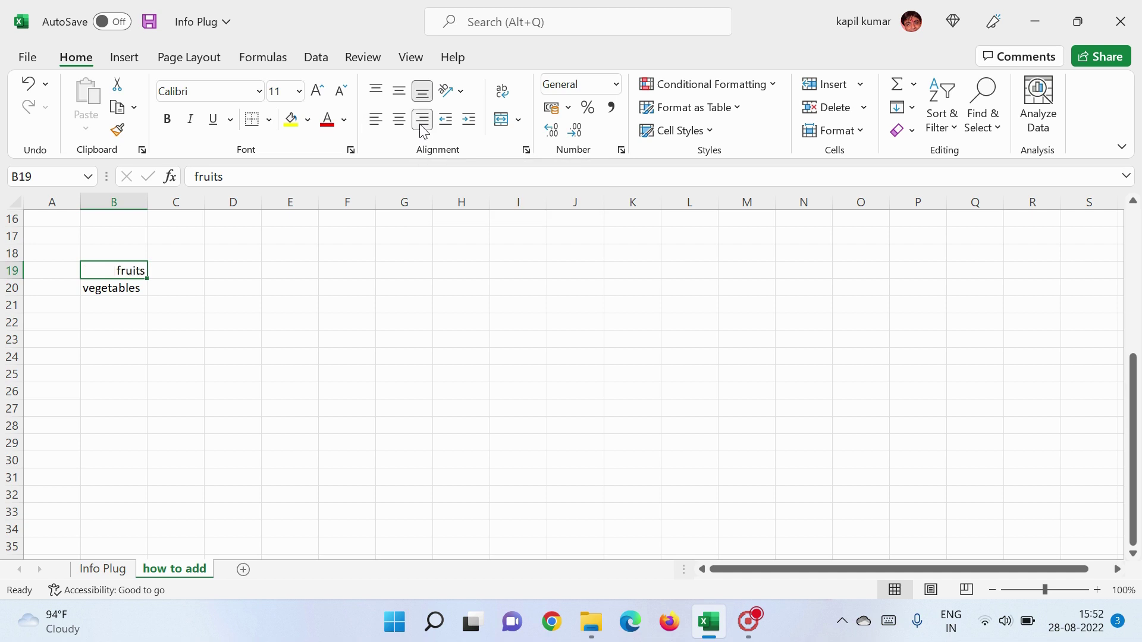
{"action": "left_click", "coordinate": [399, 122]}
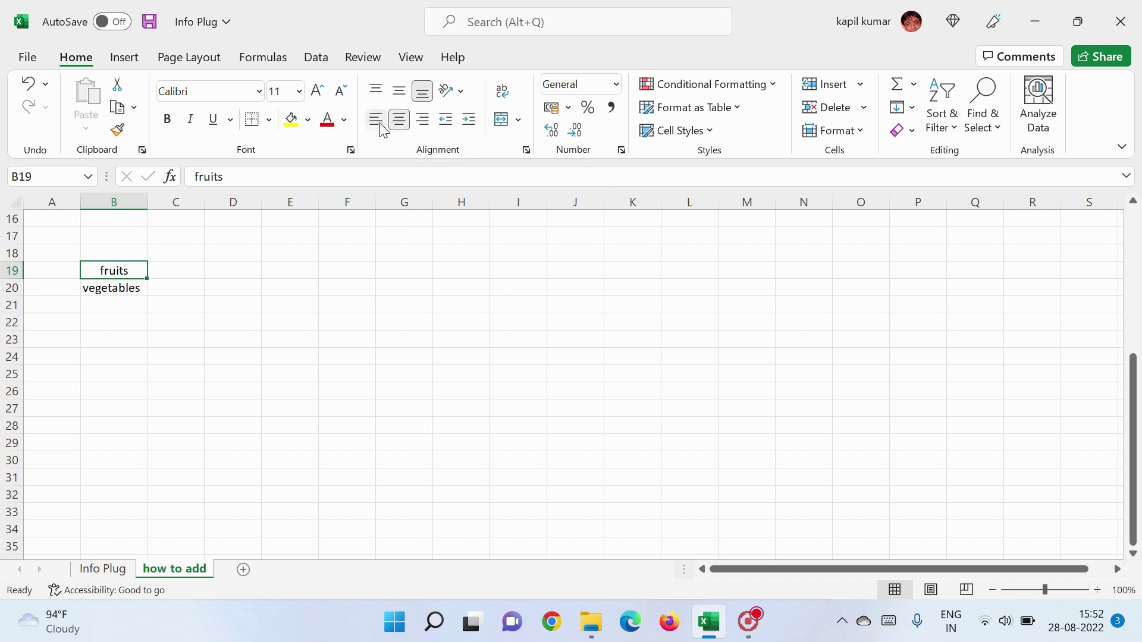
{"action": "left_click", "coordinate": [378, 124]}
{"action": "left_click", "coordinate": [381, 95]}
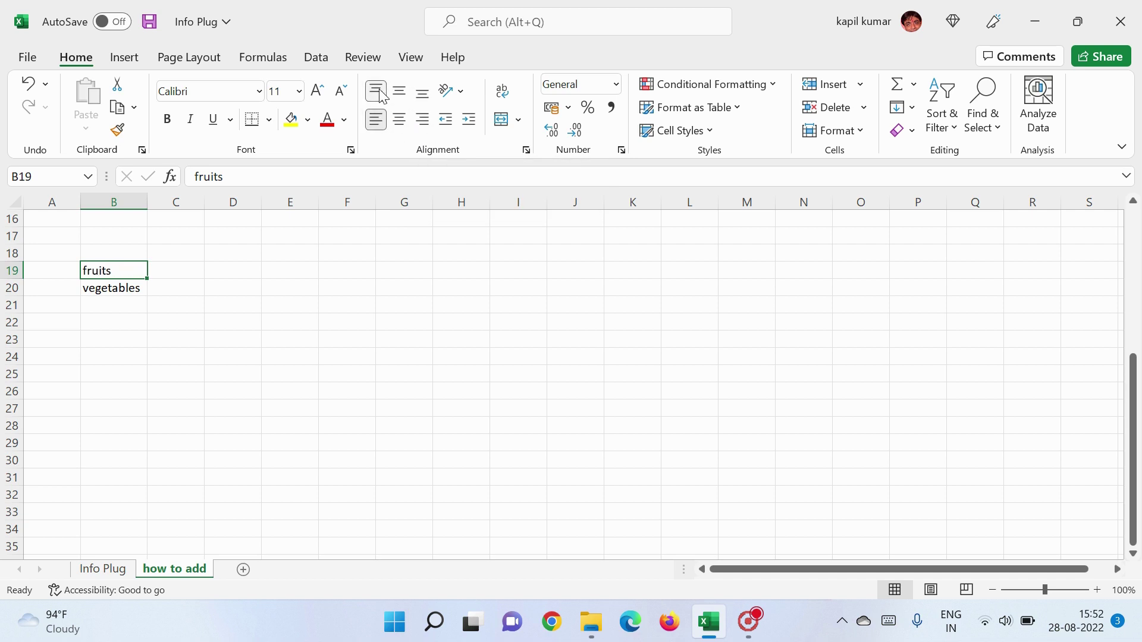
{"action": "left_click", "coordinate": [407, 95]}
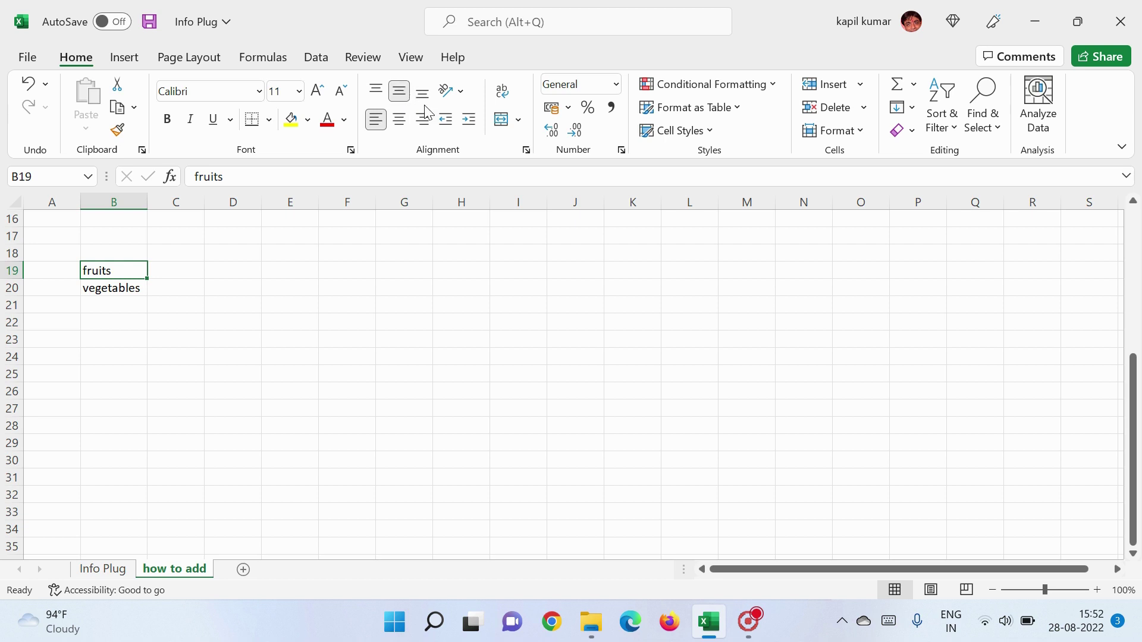
{"action": "left_click", "coordinate": [423, 92]}
Step: Center "fruits" in cell B19 and "vegetables" in cell B20 horizontally
{"action": "left_click", "coordinate": [399, 121]}
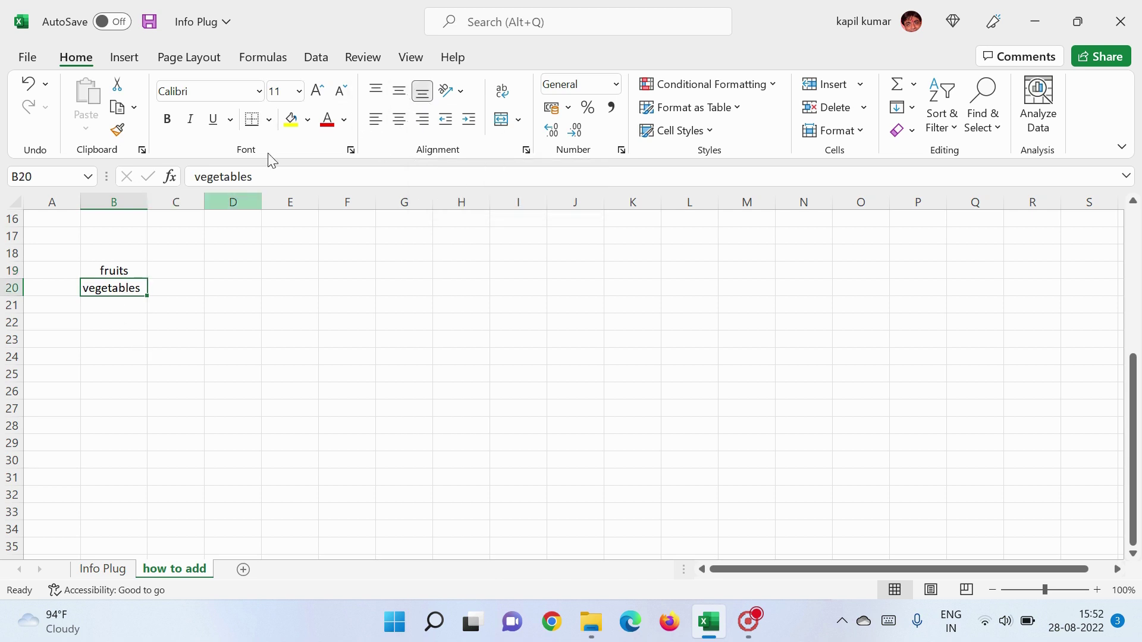
{"action": "left_click", "coordinate": [399, 120]}
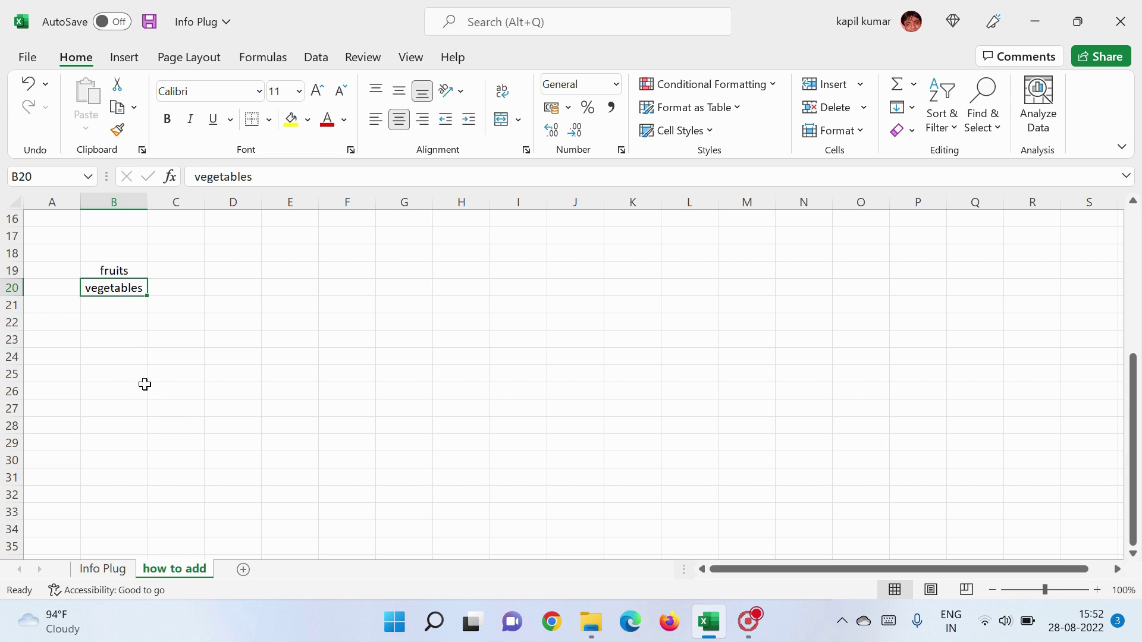
{"action": "left_click", "coordinate": [145, 387]}
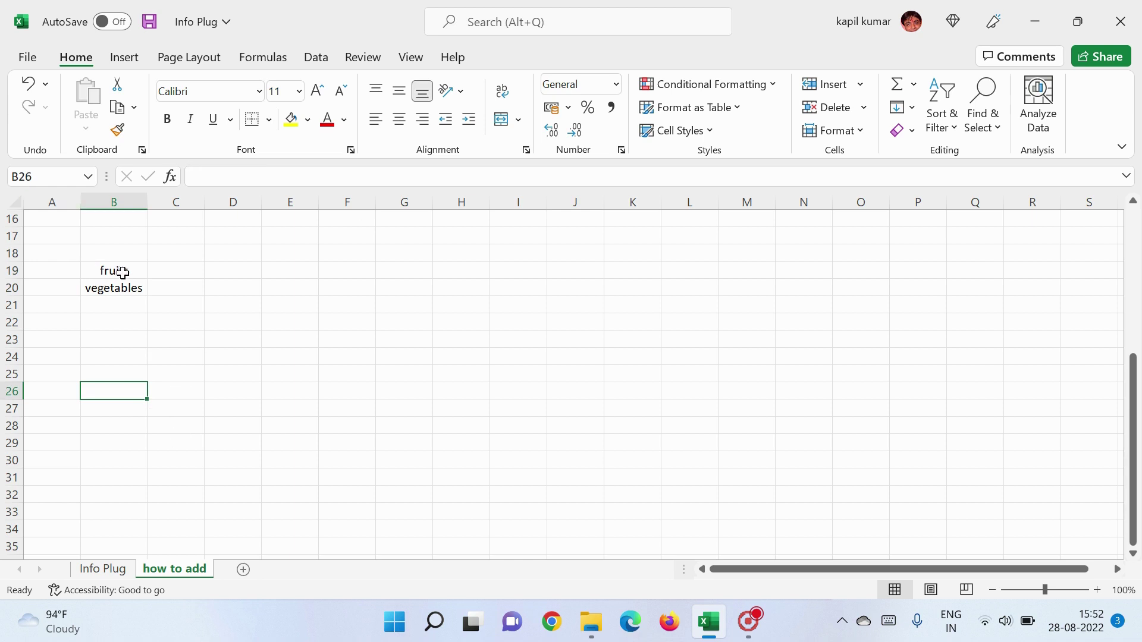
Step: Format "vegetables" in cell B20 as bold, italic and underlined
{"action": "left_click", "coordinate": [112, 286]}
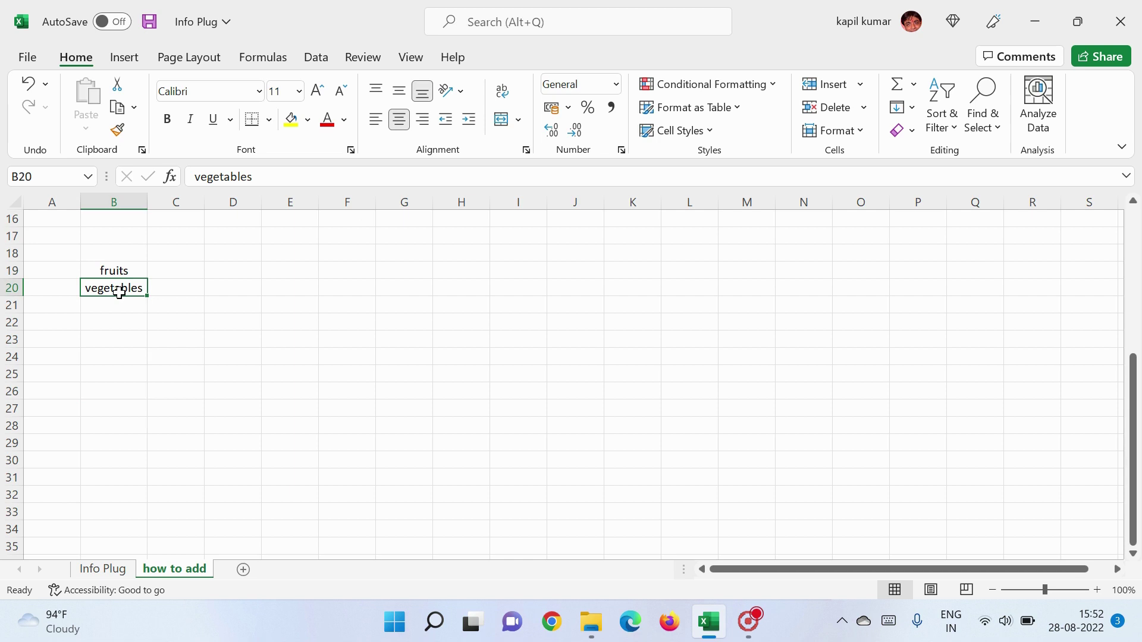
{"action": "left_click", "coordinate": [167, 121]}
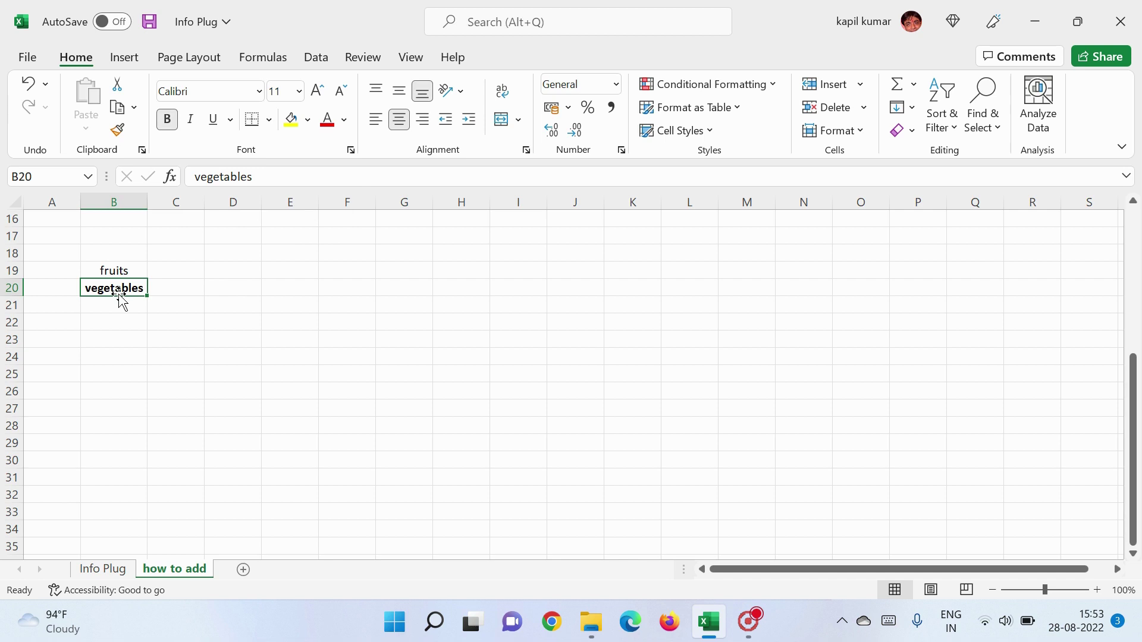
{"action": "left_click", "coordinate": [190, 123]}
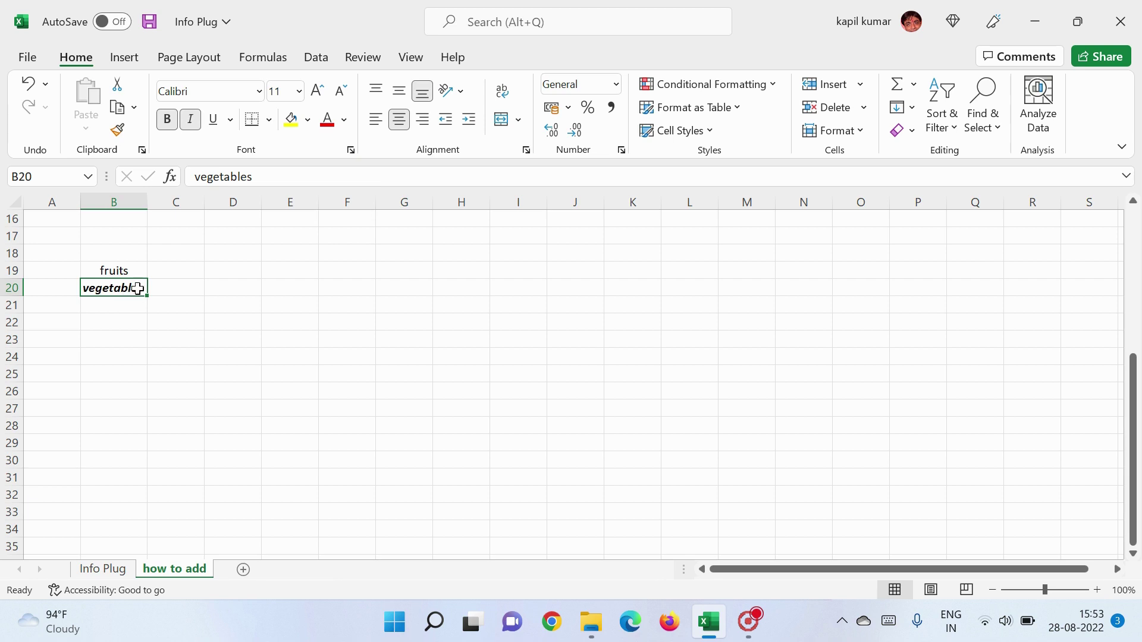
{"action": "left_click", "coordinate": [213, 119]}
{"action": "left_click", "coordinate": [153, 372]}
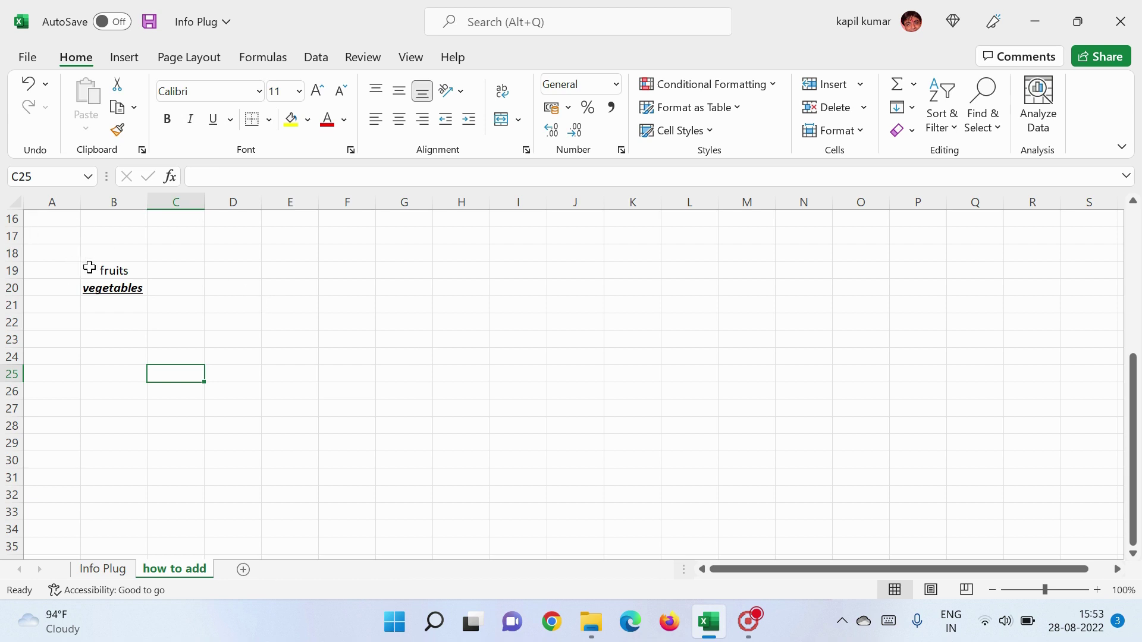
Step: Enter "mango", "apples" and "cherry" in cells C19 to E19, beside "fruits"
{"action": "left_click", "coordinate": [102, 267]}
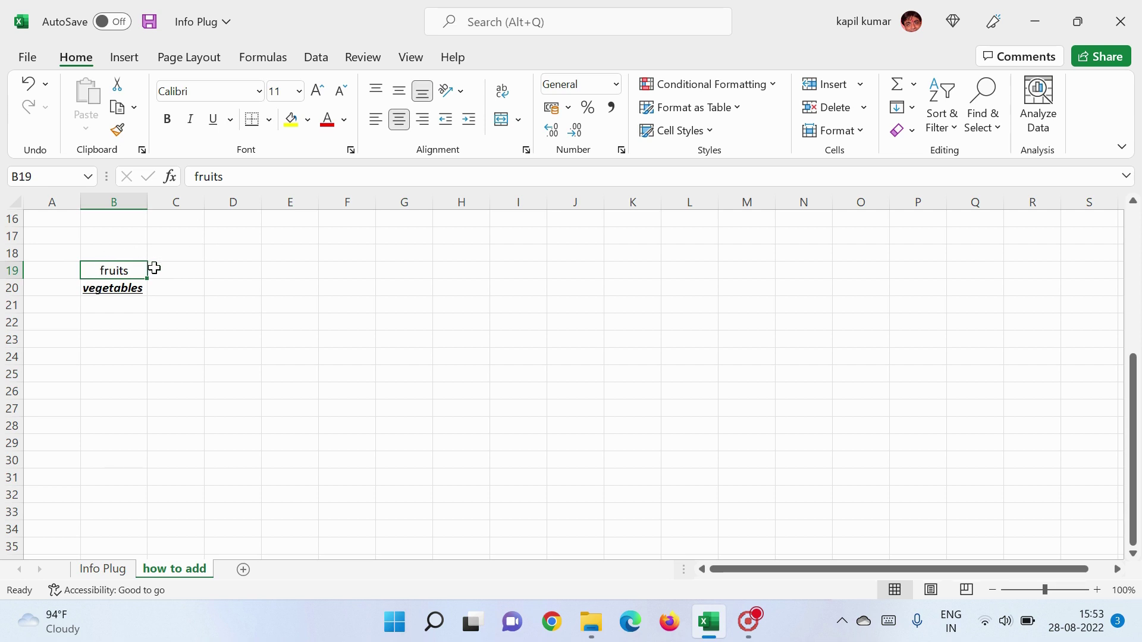
{"action": "left_click_drag", "start_coordinate": [154, 268], "coordinate": [288, 270]}
{"action": "left_click", "coordinate": [166, 270]}
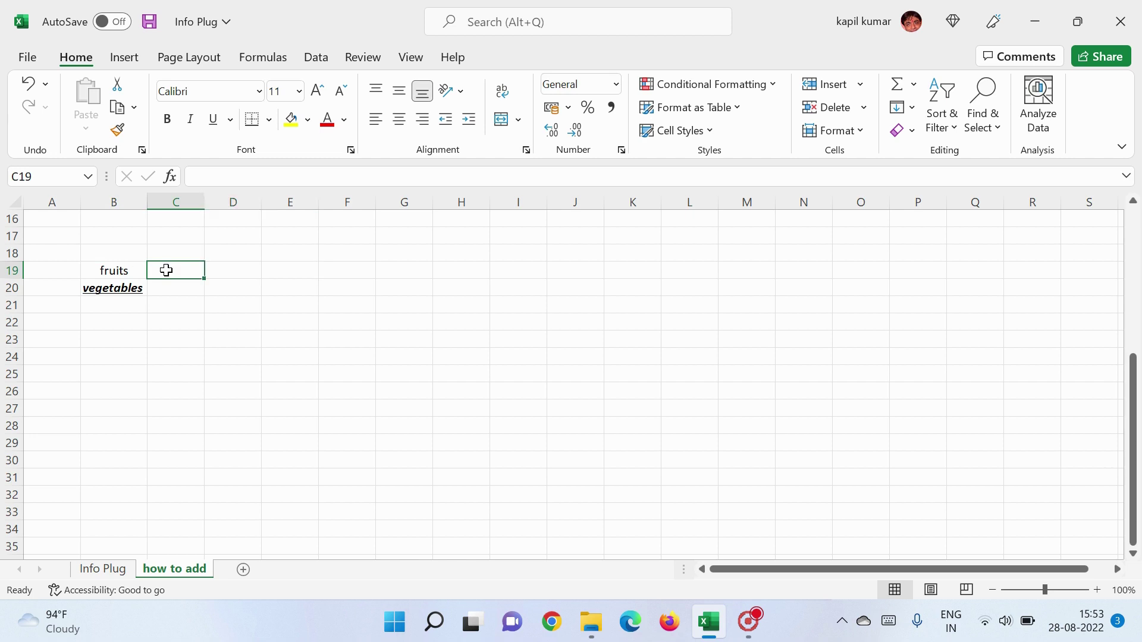
{"action": "type", "text": "mango"}
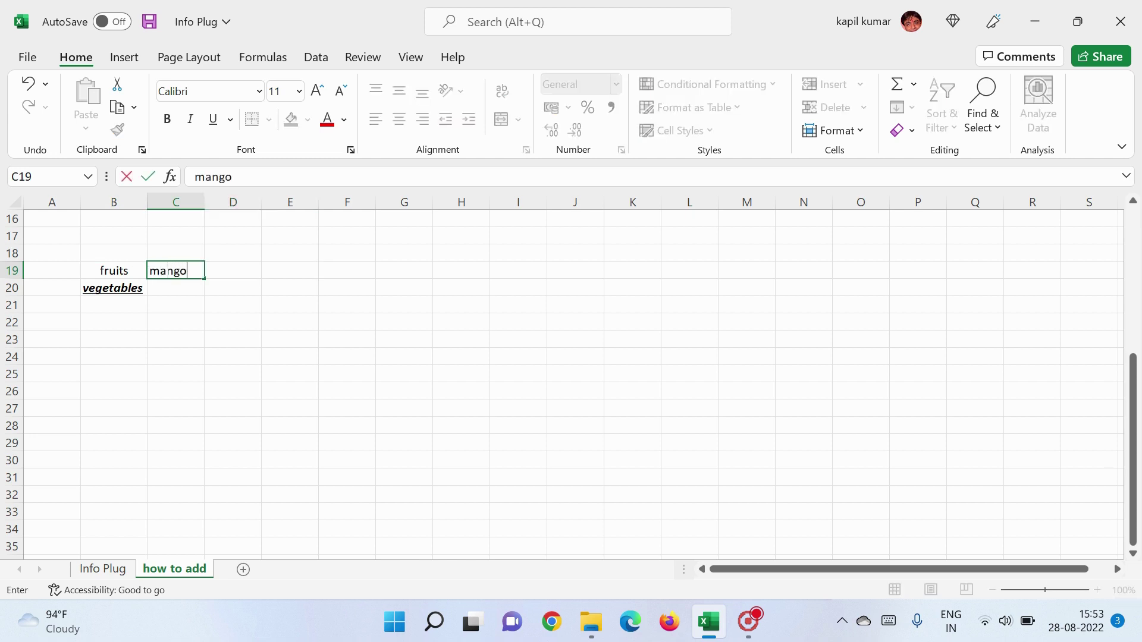
{"action": "key", "text": "Tab"}
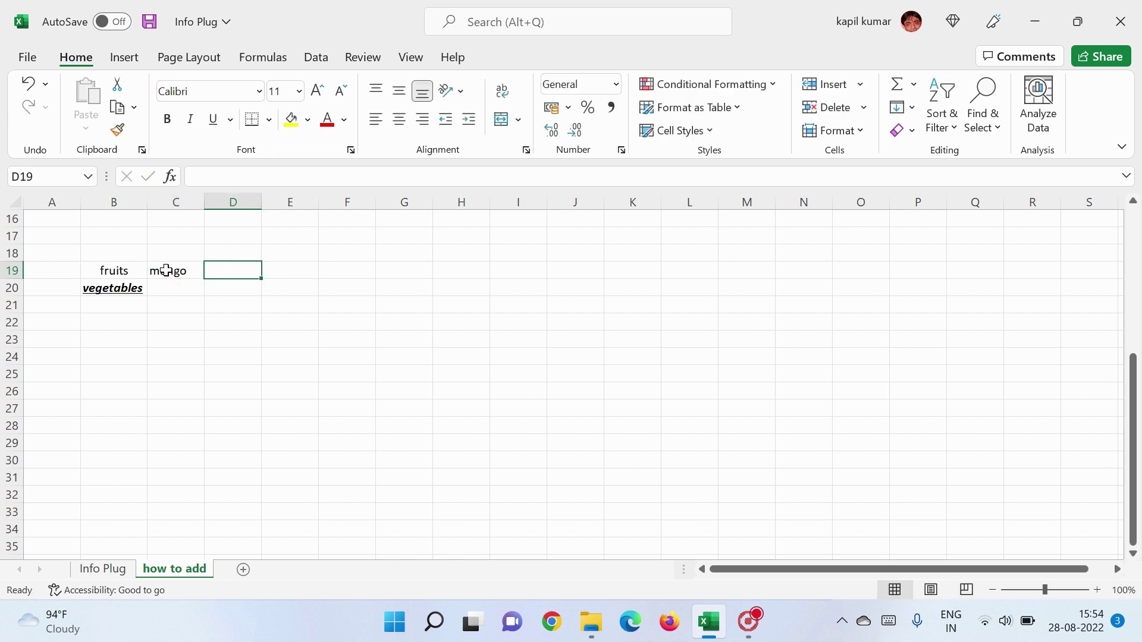
{"action": "type", "text": "apples"}
{"action": "key", "text": "Tab"}
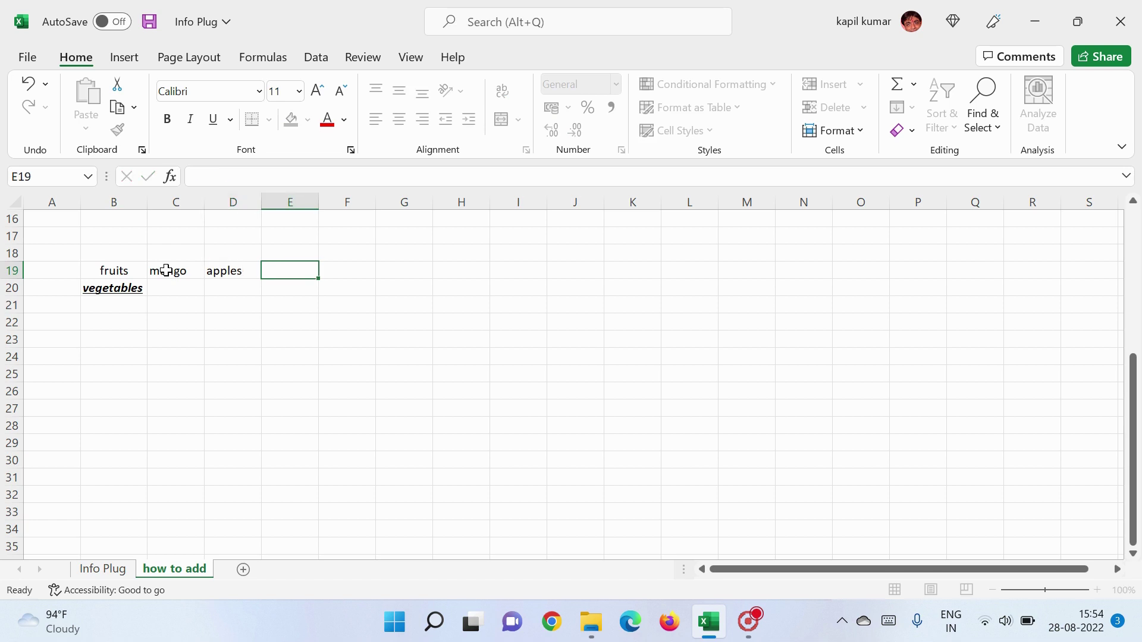
{"action": "type", "text": "cherry"}
{"action": "key", "text": "Tab"}
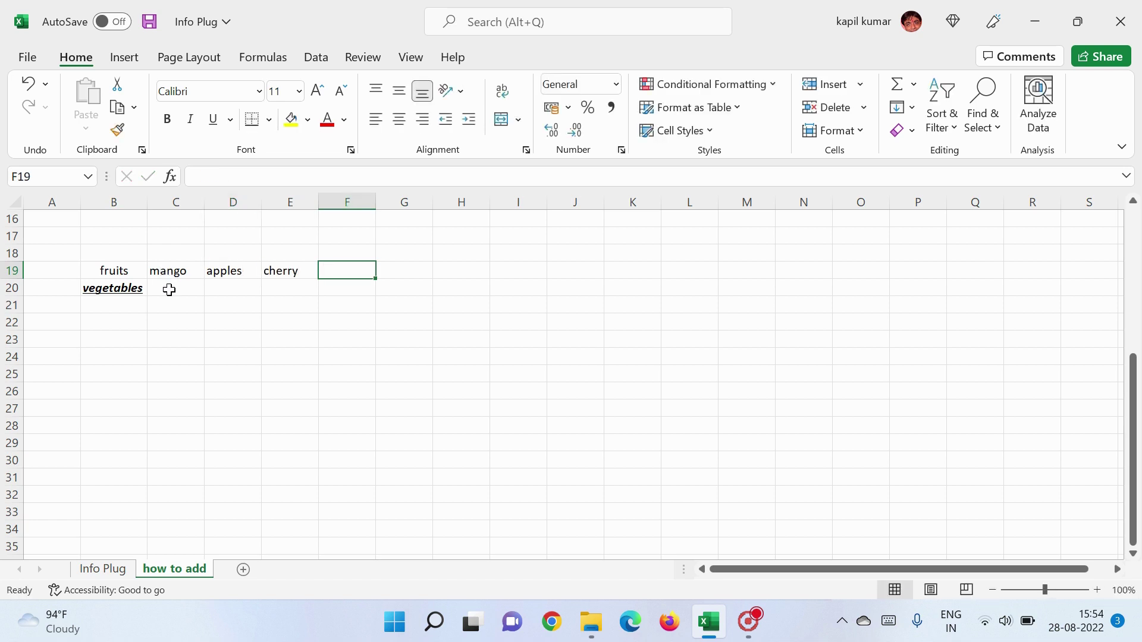
Step: Enter "lady finger", "potato" and "onion" in cells C20 to E20, and widen column C slightly to fit the text
{"action": "left_click", "coordinate": [169, 289]}
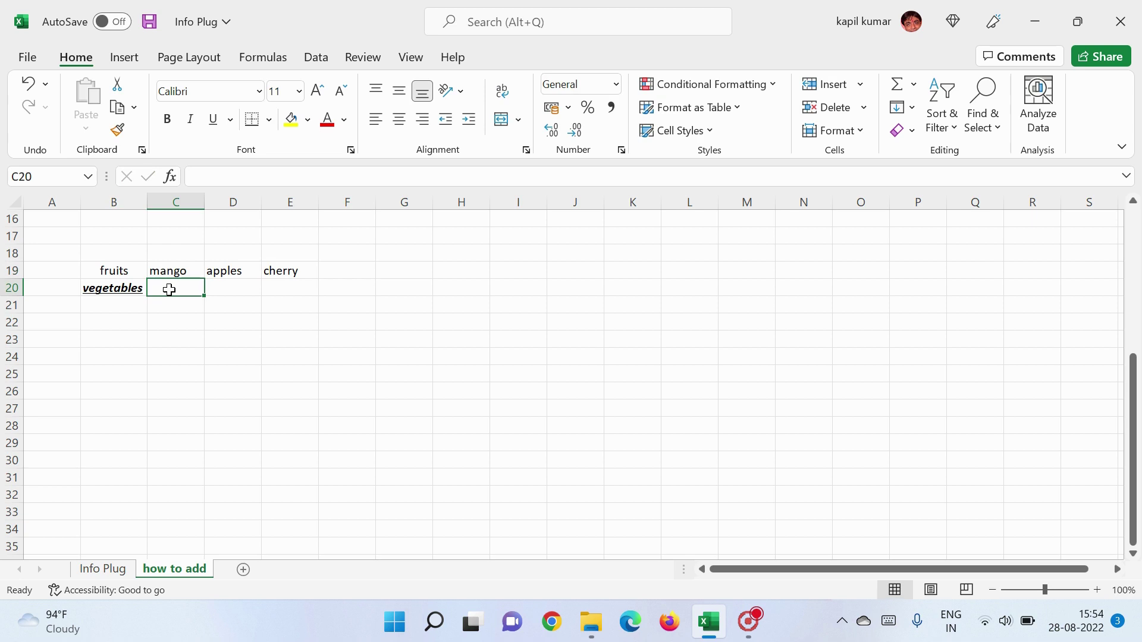
{"action": "type", "text": "lady f"}
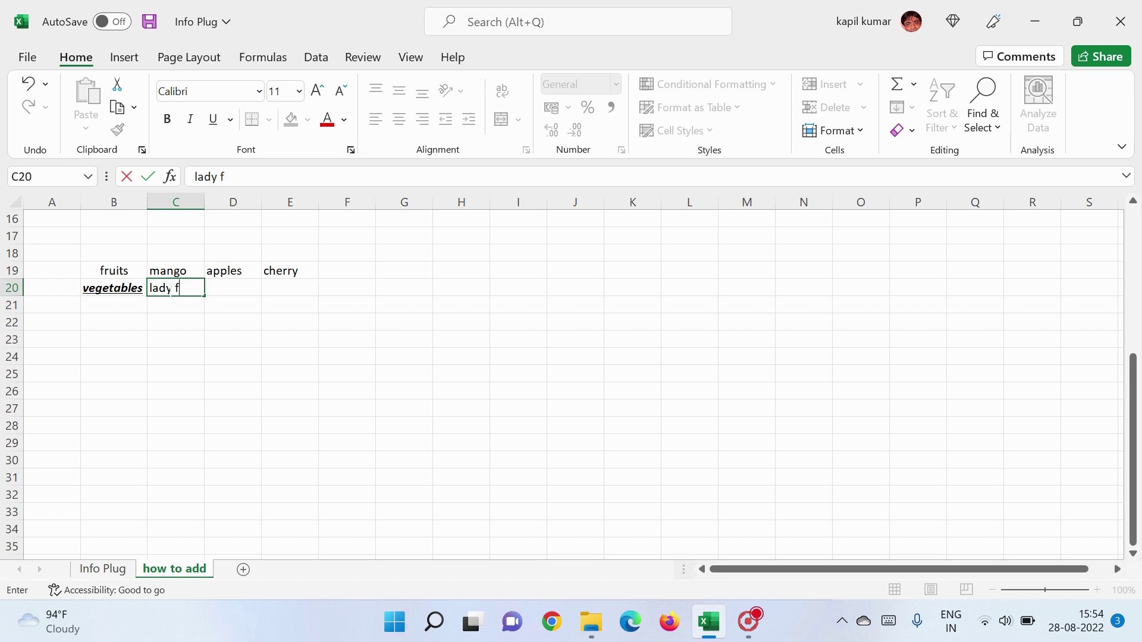
{"action": "type", "text": "inger"}
{"action": "key", "text": "Tab"}
{"action": "type", "text": "pot"}
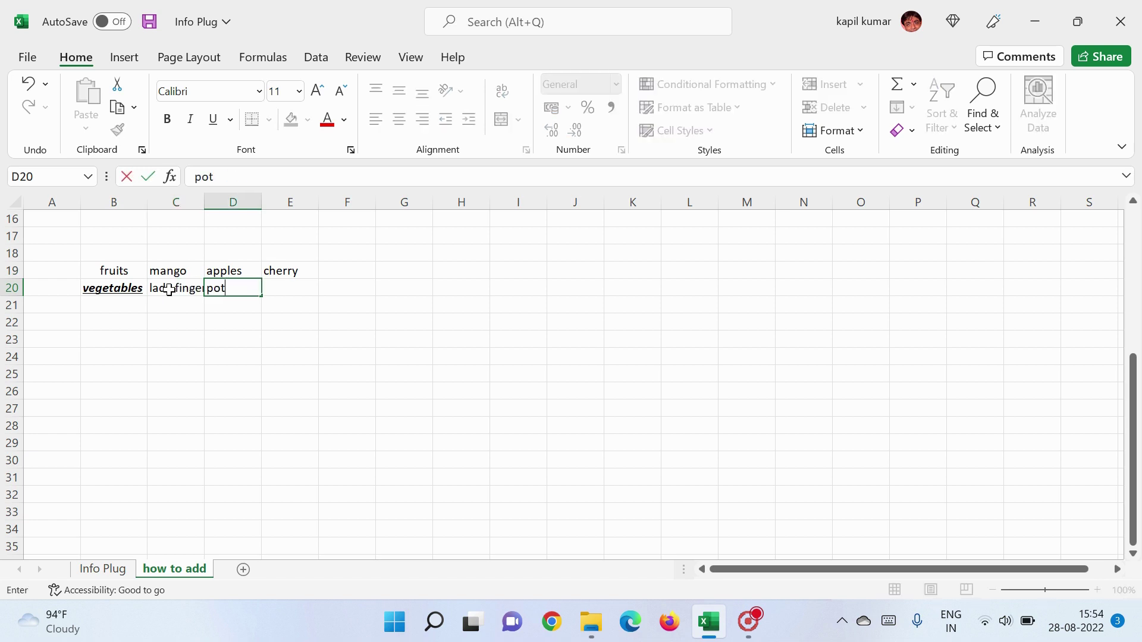
{"action": "type", "text": "ato"}
{"action": "key", "text": "Tab"}
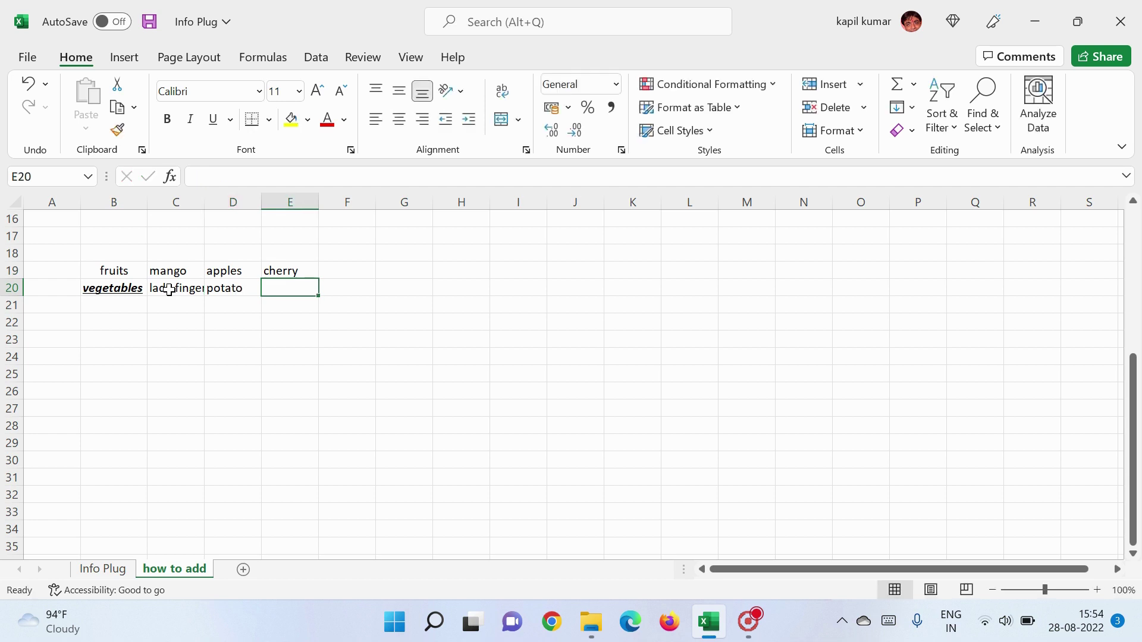
{"action": "type", "text": "onion"}
{"action": "key", "text": "Return"}
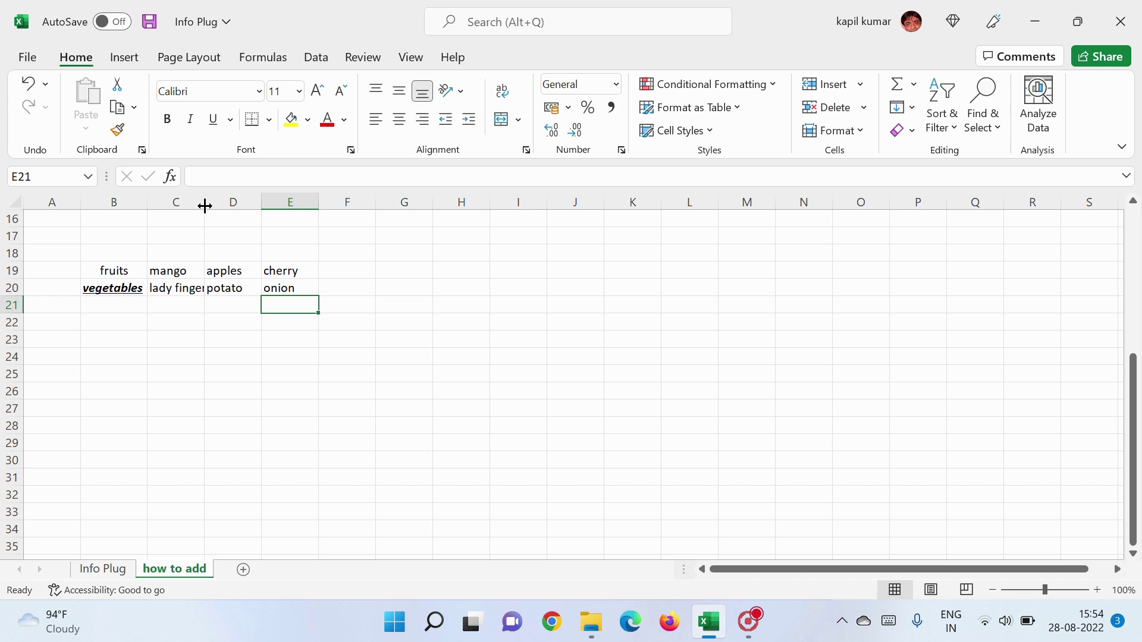
{"action": "left_click_drag", "start_coordinate": [204, 206], "coordinate": [209, 205]}
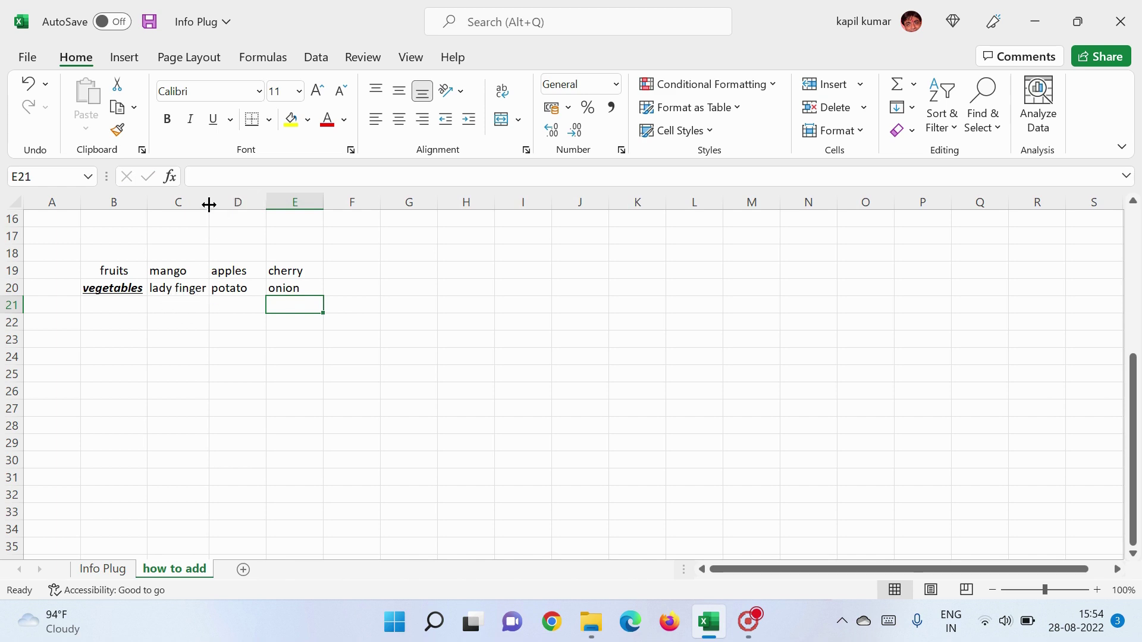
{"action": "mouse_move", "coordinate": [214, 206]}
{"action": "left_mouse_down"}
{"action": "mouse_move", "coordinate": [278, 223]}
{"action": "mouse_move", "coordinate": [277, 206]}
{"action": "mouse_move", "coordinate": [207, 204]}
{"action": "left_mouse_up"}
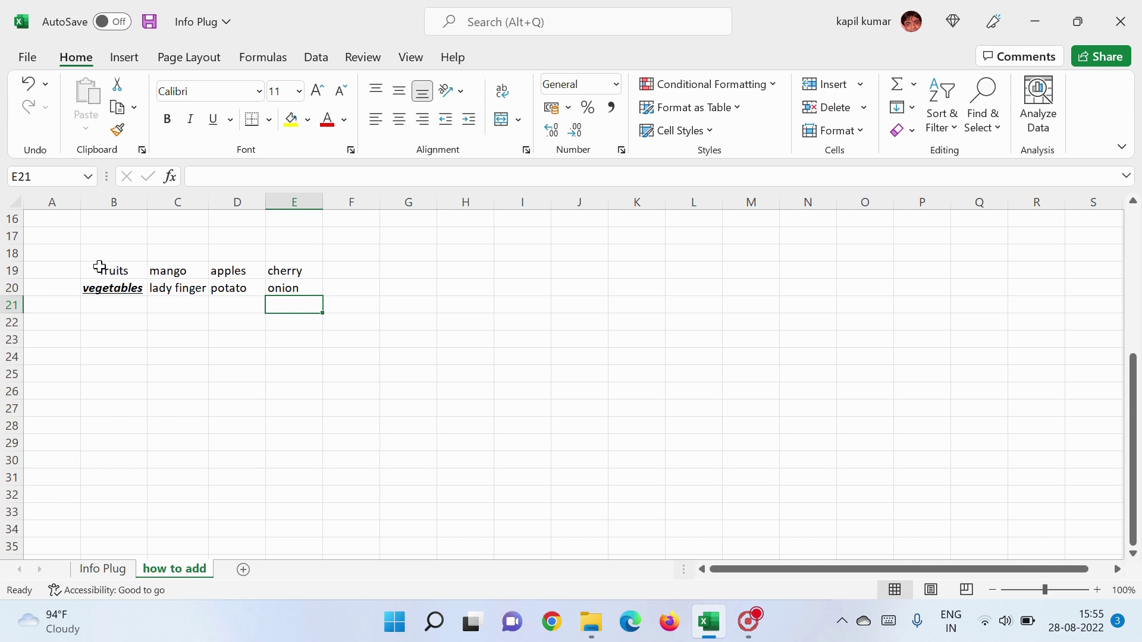
Step: Apply all borders to the fruits and vegetables table in B19:E20
{"action": "left_click", "coordinate": [95, 267]}
{"action": "left_click_drag", "start_coordinate": [102, 279], "coordinate": [279, 289]}
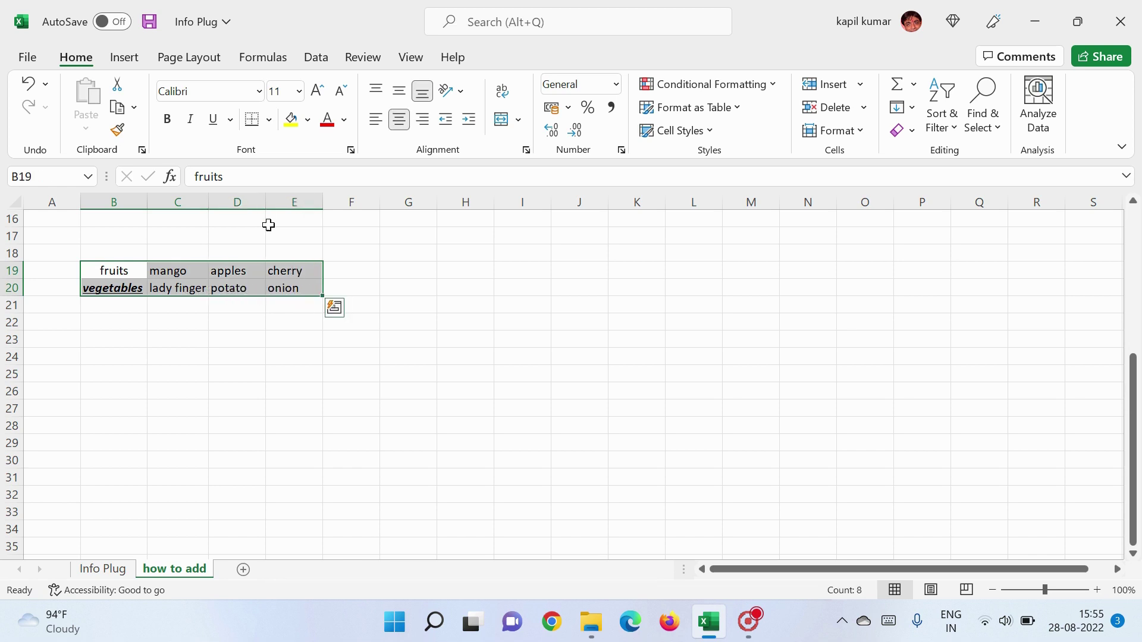
{"action": "left_click", "coordinate": [269, 122]}
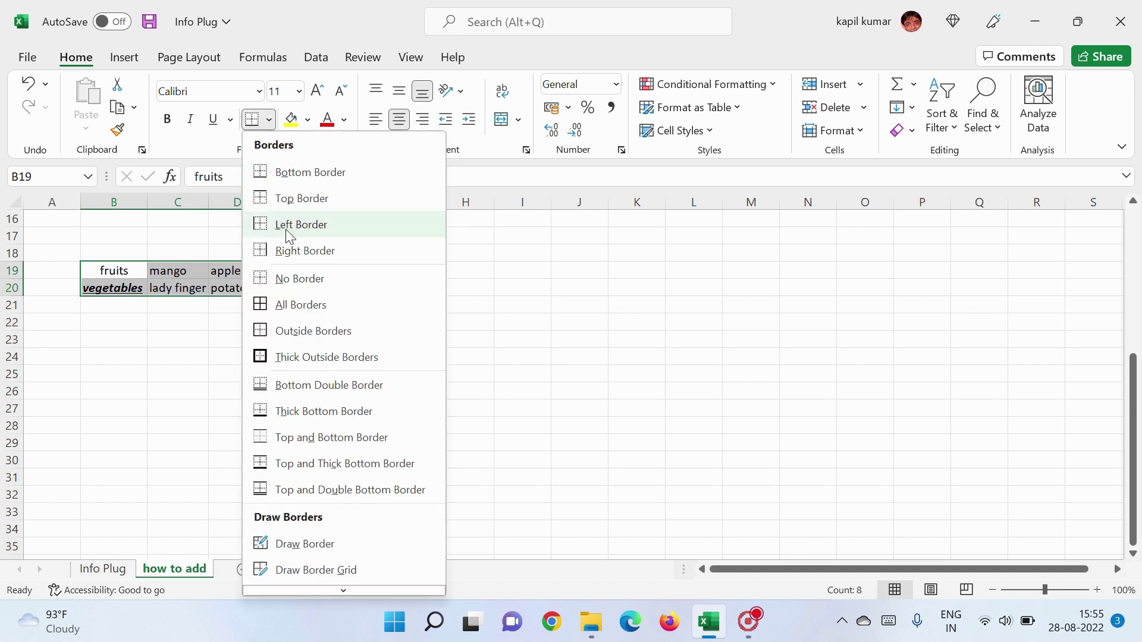
{"action": "left_click", "coordinate": [297, 307]}
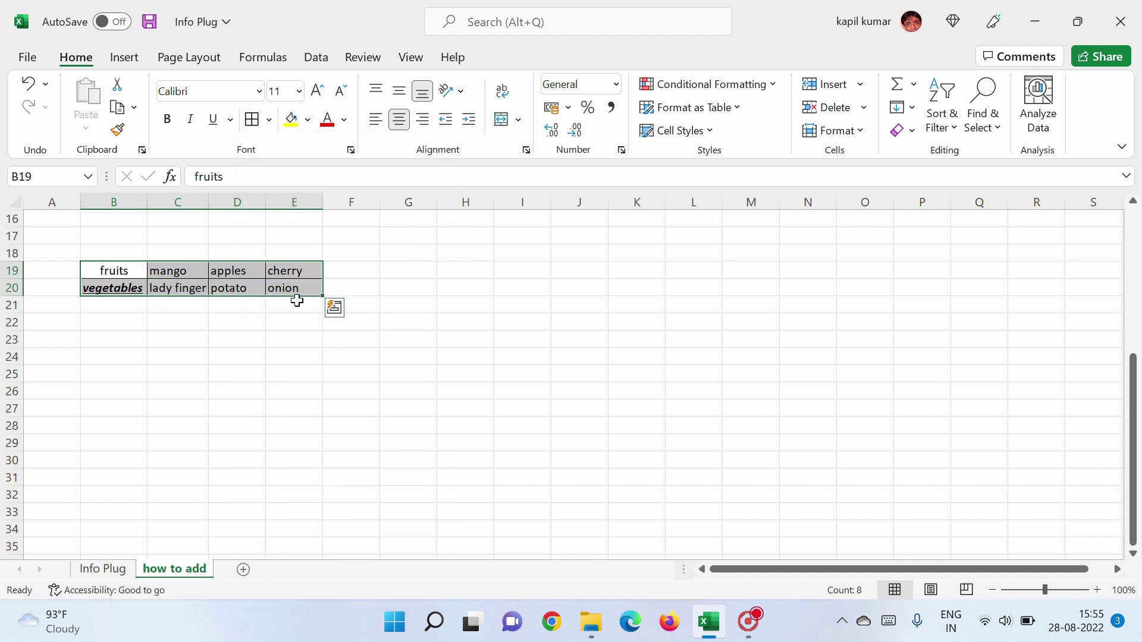
{"action": "left_click", "coordinate": [169, 305]}
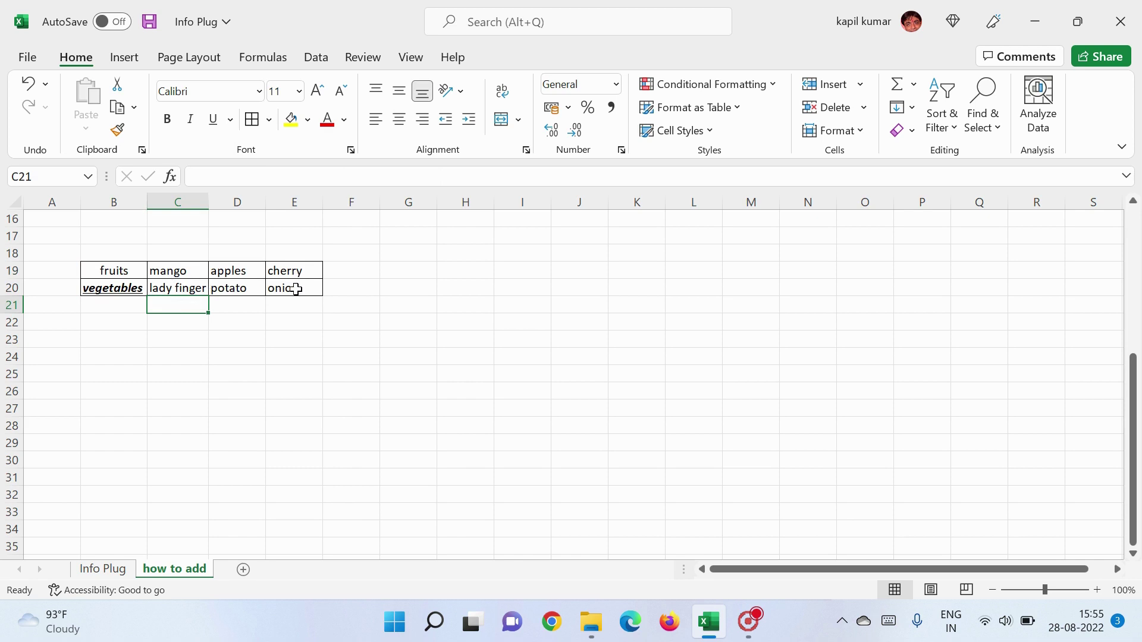
Step: Try the Outside Borders option on the table in B19:E20
{"action": "left_click_drag", "start_coordinate": [104, 269], "coordinate": [287, 269]}
{"action": "left_click_drag", "start_coordinate": [289, 285], "coordinate": [289, 286]}
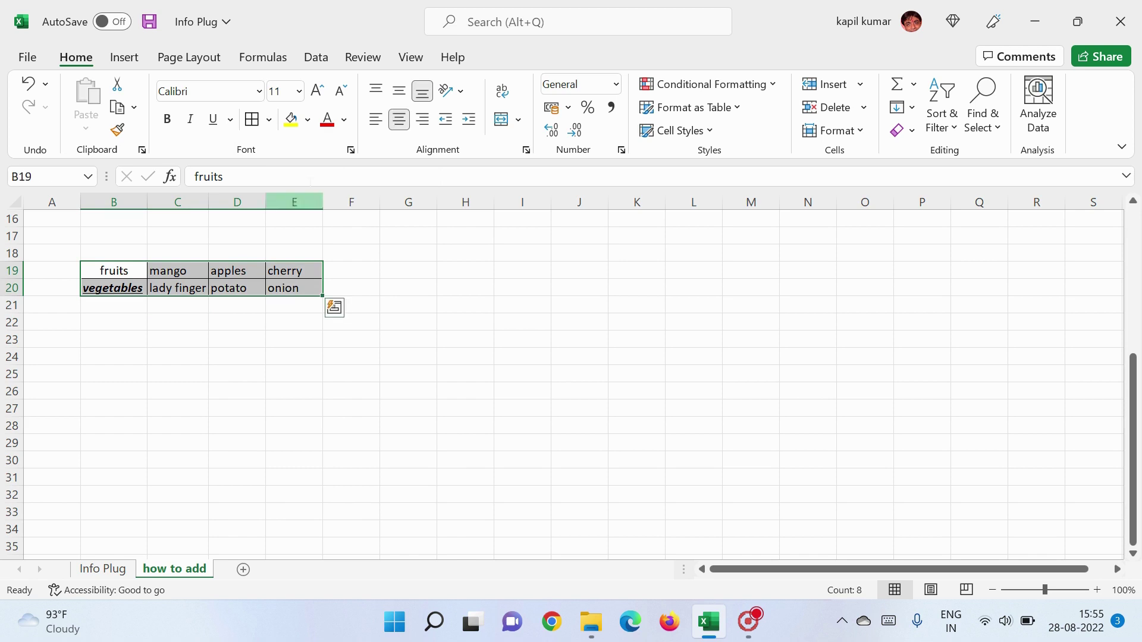
{"action": "left_click", "coordinate": [271, 121]}
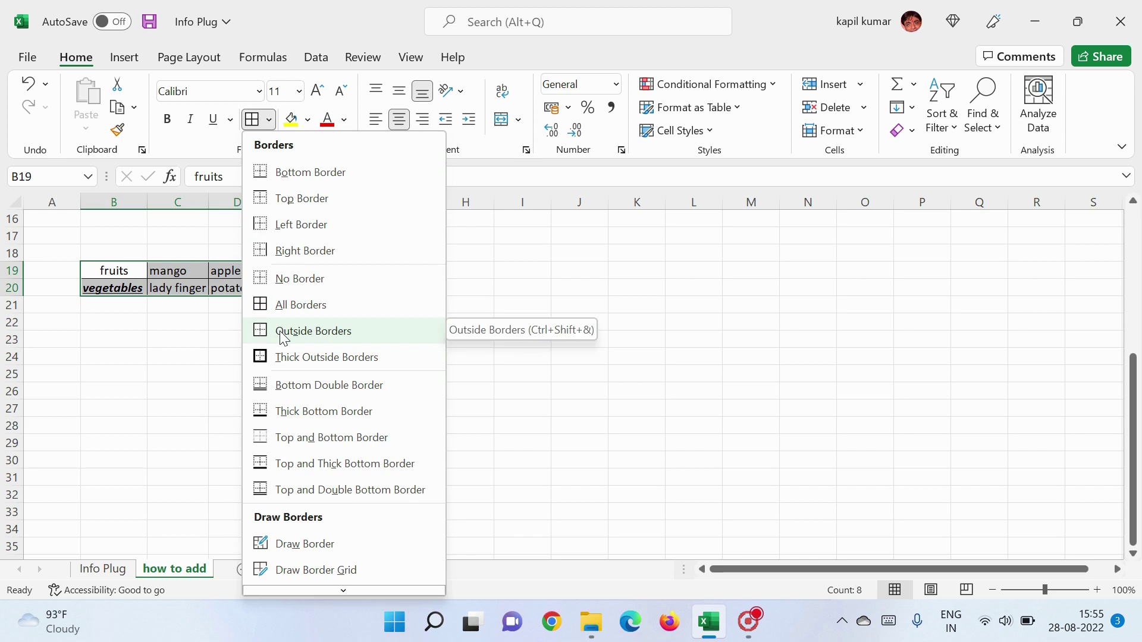
{"action": "left_click", "coordinate": [283, 336]}
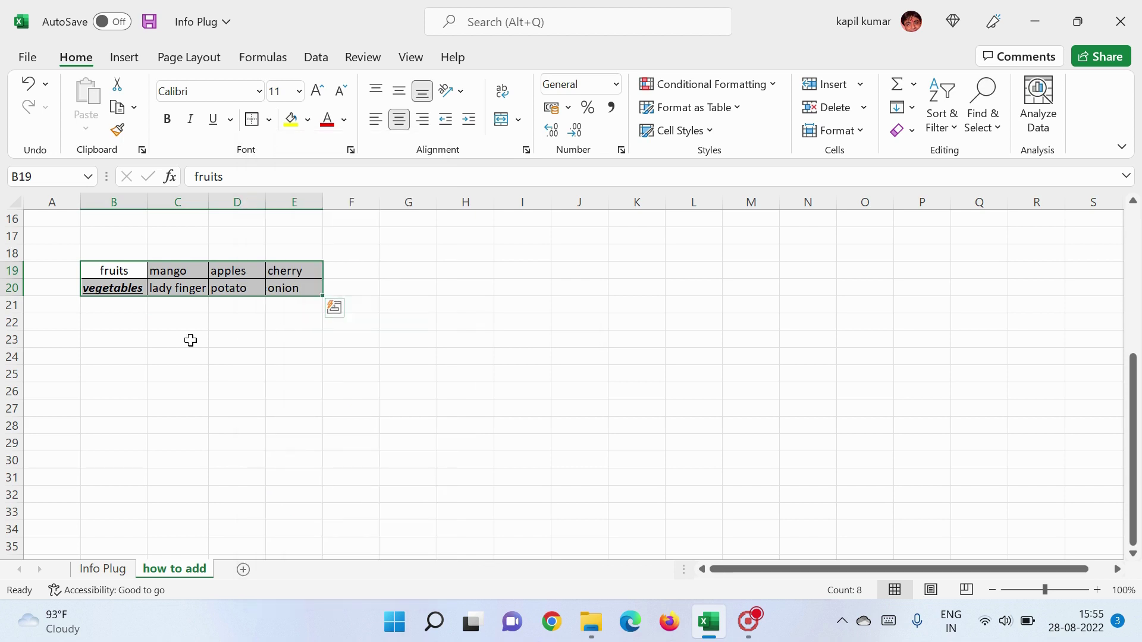
{"action": "left_click", "coordinate": [190, 340]}
{"action": "left_click_drag", "start_coordinate": [113, 269], "coordinate": [295, 289]}
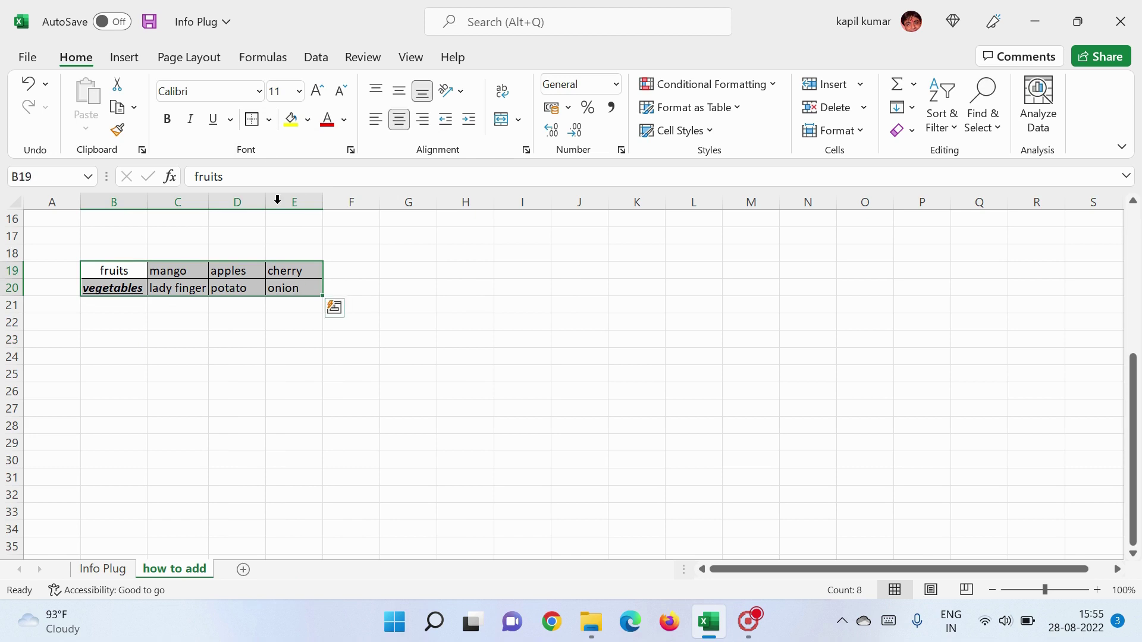
{"action": "left_click", "coordinate": [266, 121]}
{"action": "left_click", "coordinate": [158, 337]}
{"action": "left_click", "coordinate": [162, 328]}
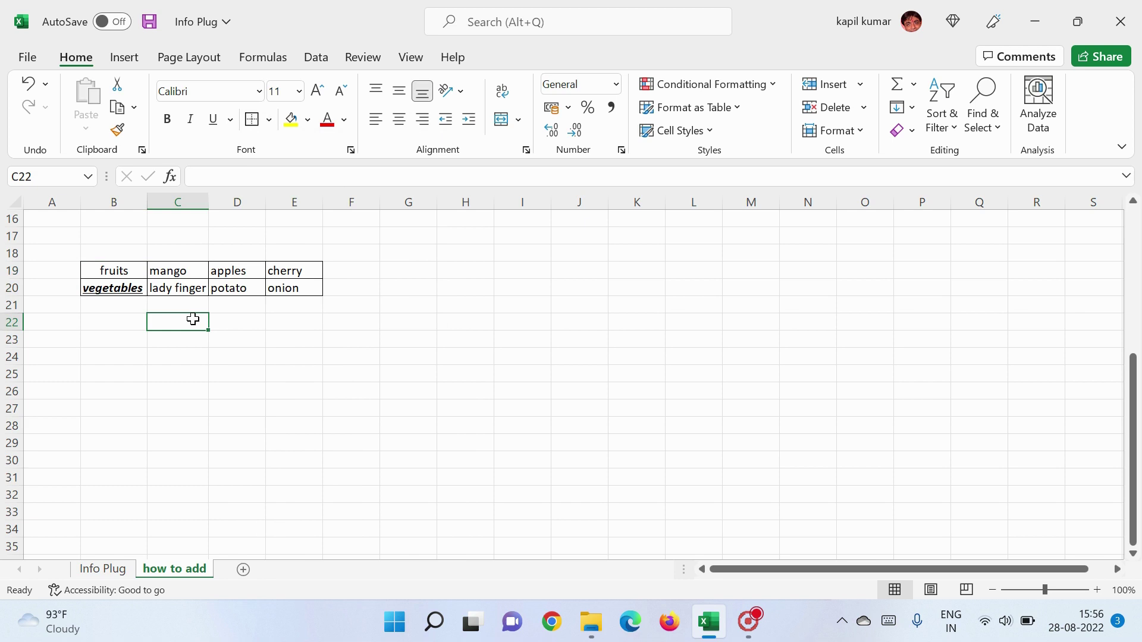
Step: Undo the last two border changes on the table in B19:E20
{"action": "key", "text": "ctrl+z"}
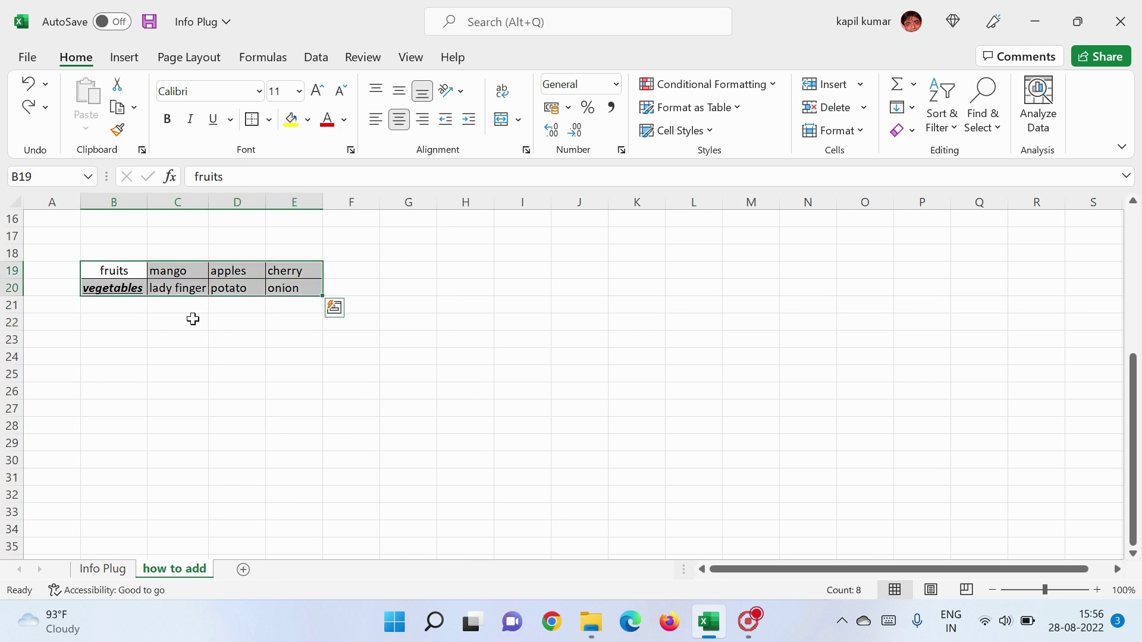
{"action": "key", "text": "ctrl+z"}
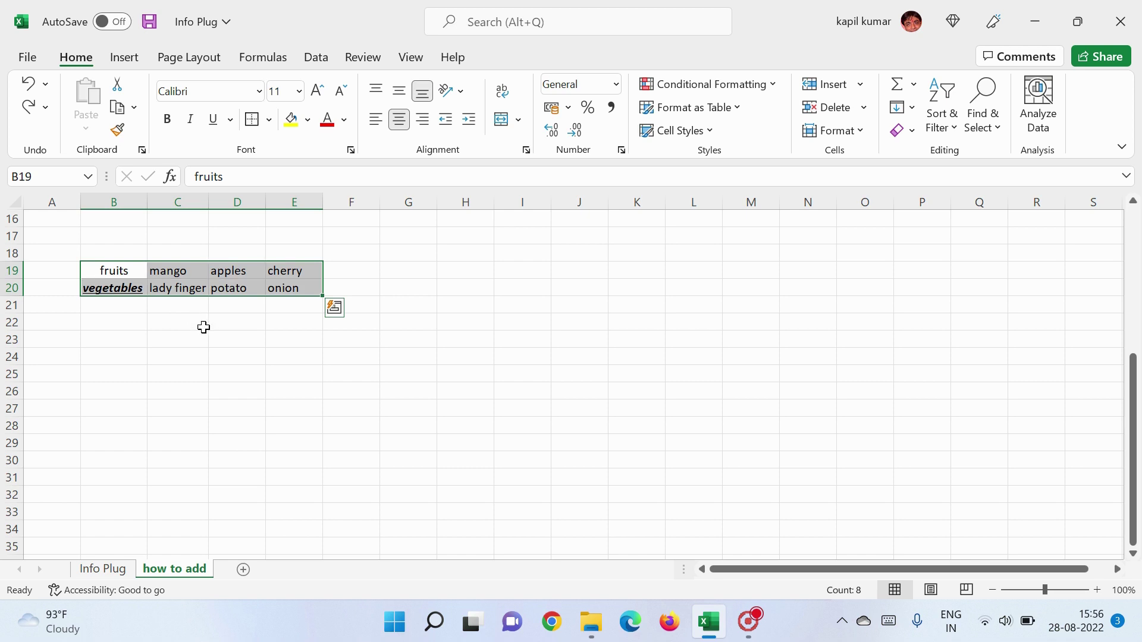
{"action": "left_click", "coordinate": [203, 327]}
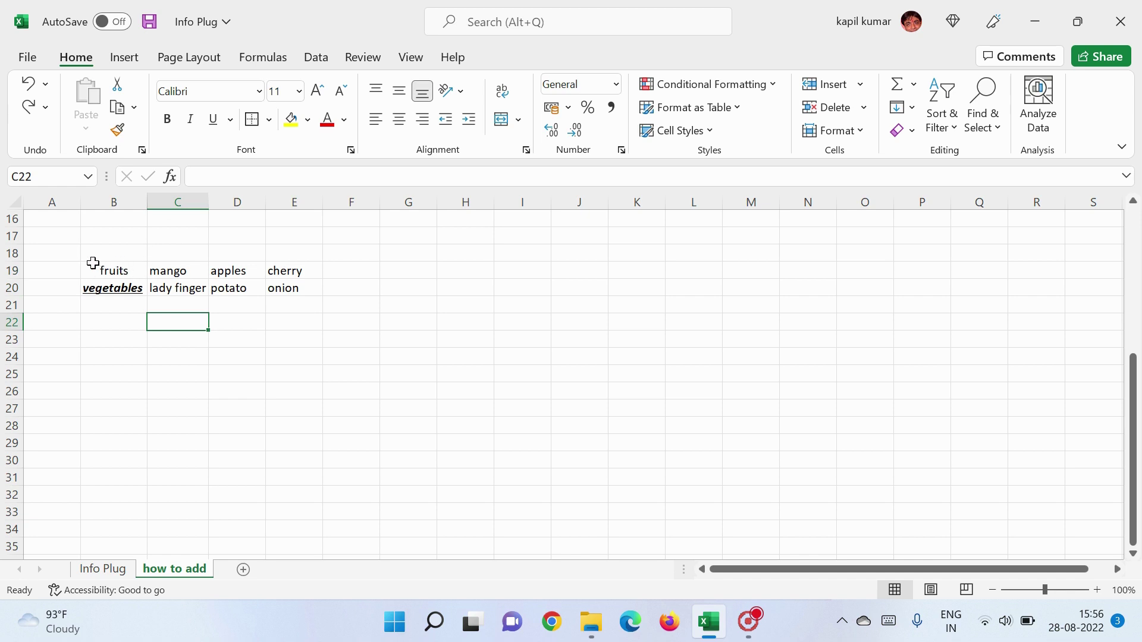
Step: Apply thick outside borders to the fruits and vegetables table in B19:E20
{"action": "left_click_drag", "start_coordinate": [93, 266], "coordinate": [285, 288]}
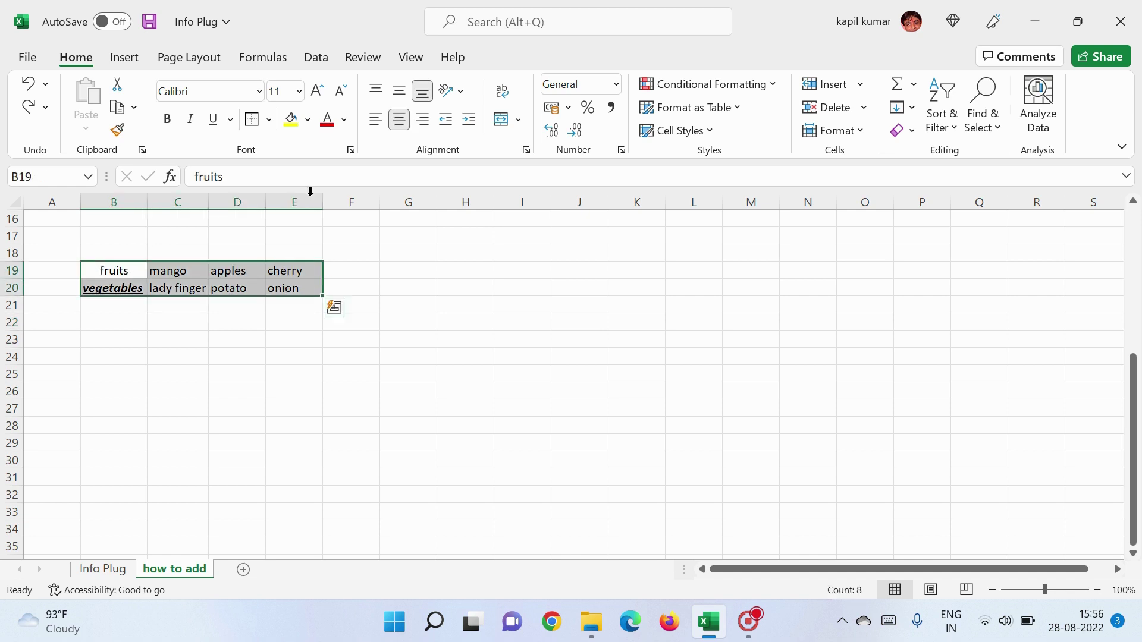
{"action": "left_click", "coordinate": [270, 120]}
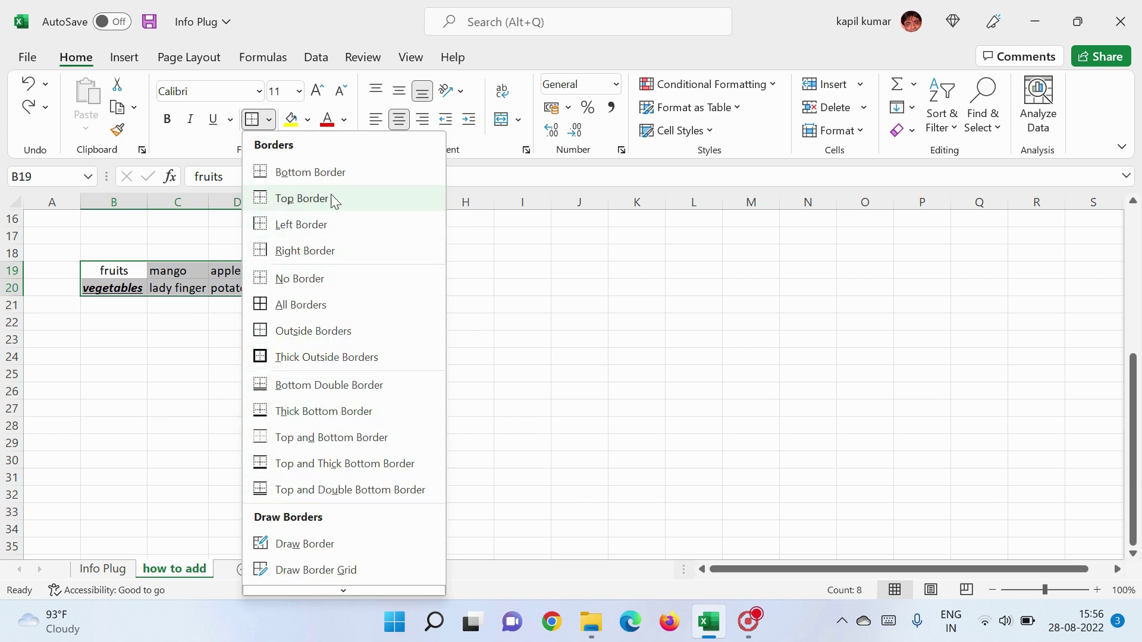
{"action": "left_click", "coordinate": [311, 362]}
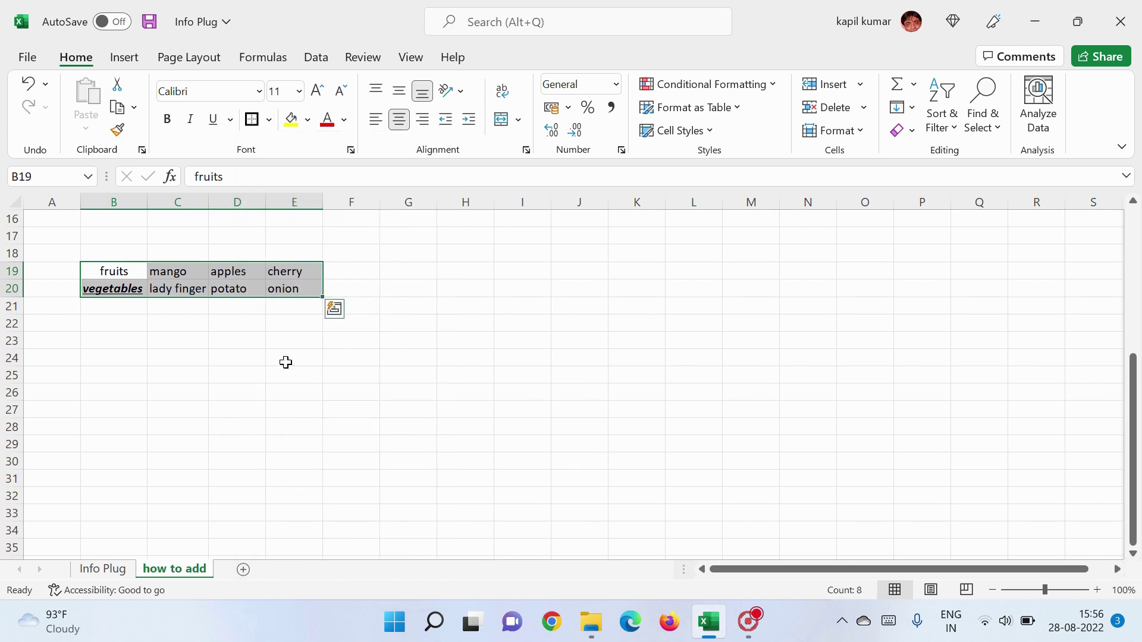
{"action": "left_click", "coordinate": [268, 373]}
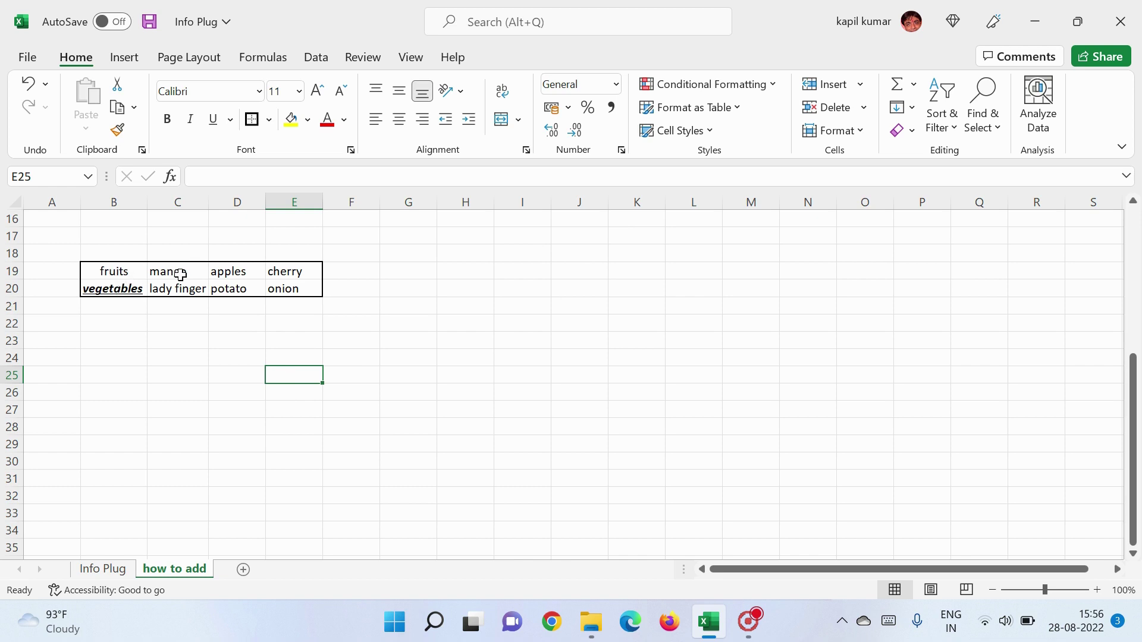
Step: Set the font color of "mango" in cell C19 to yellow and "apples" in cell D19 to red
{"action": "left_click", "coordinate": [180, 275]}
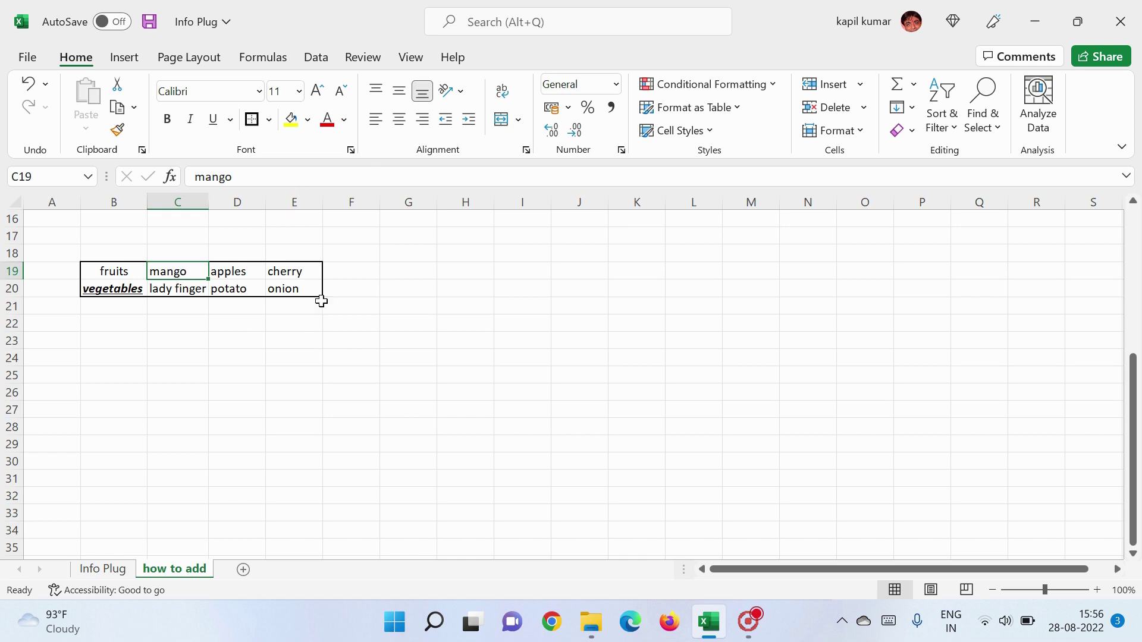
{"action": "left_click", "coordinate": [343, 121]}
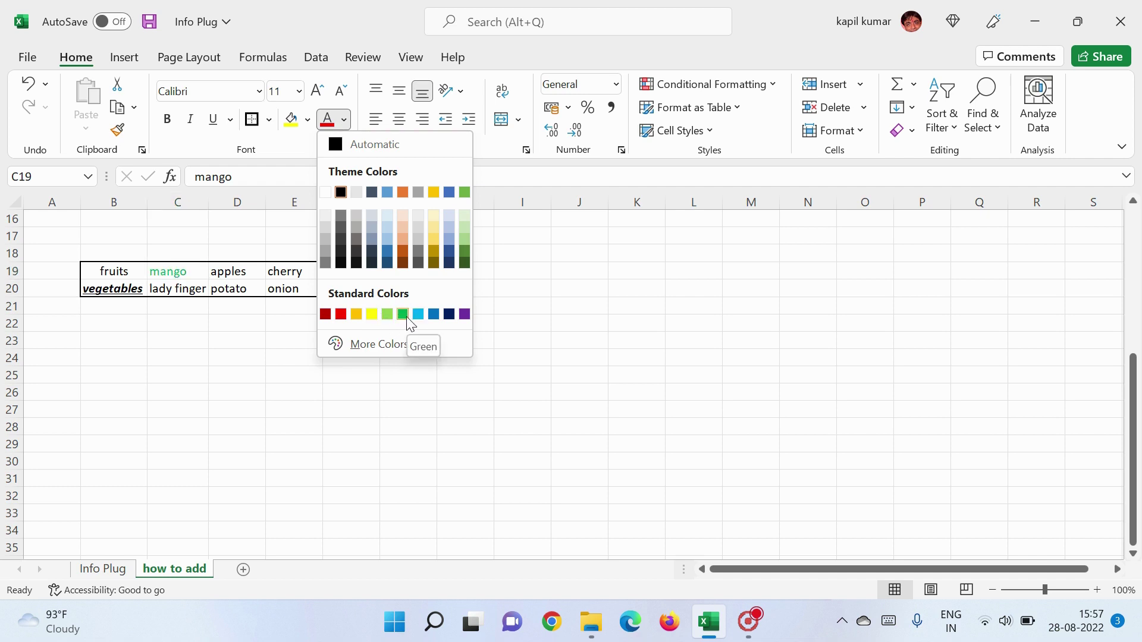
{"action": "left_click", "coordinate": [372, 314]}
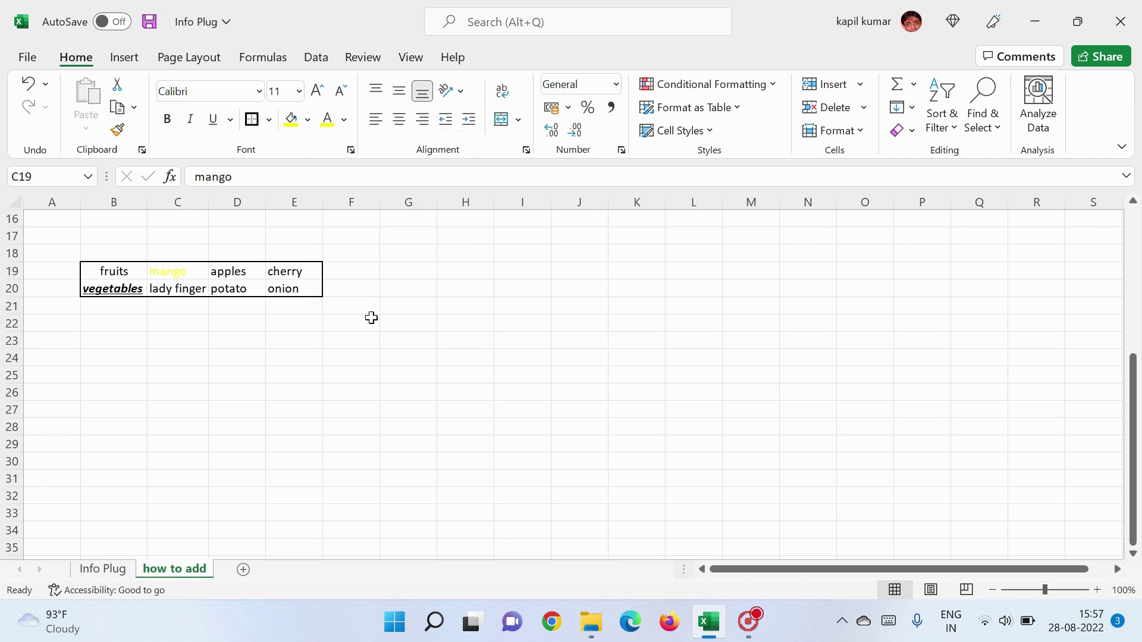
{"action": "left_click", "coordinate": [234, 278]}
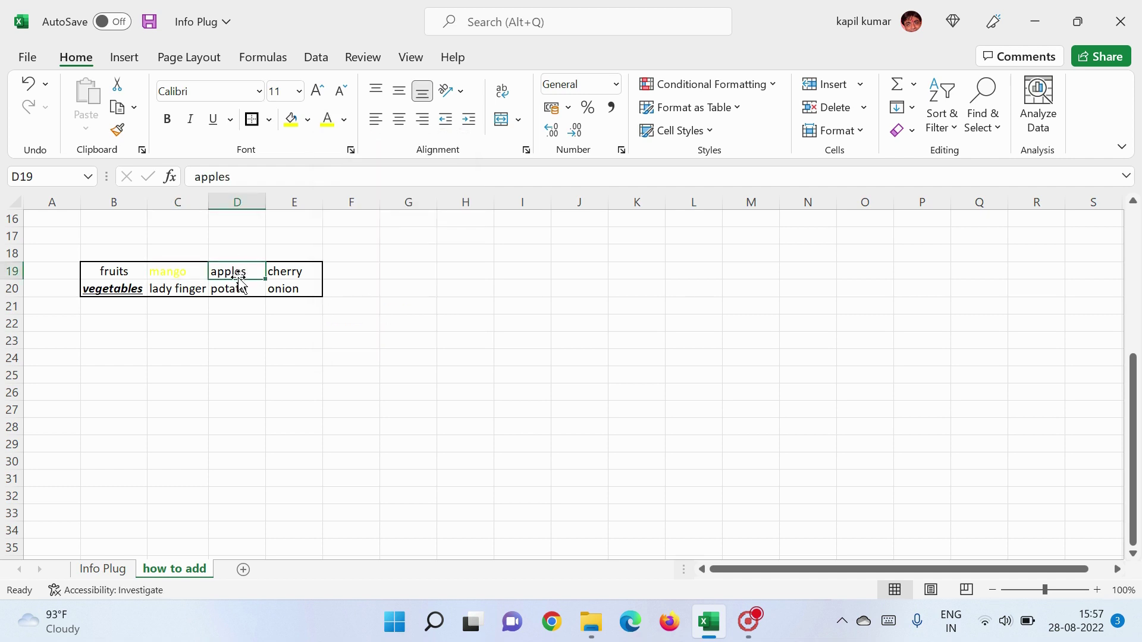
{"action": "left_click", "coordinate": [344, 120]}
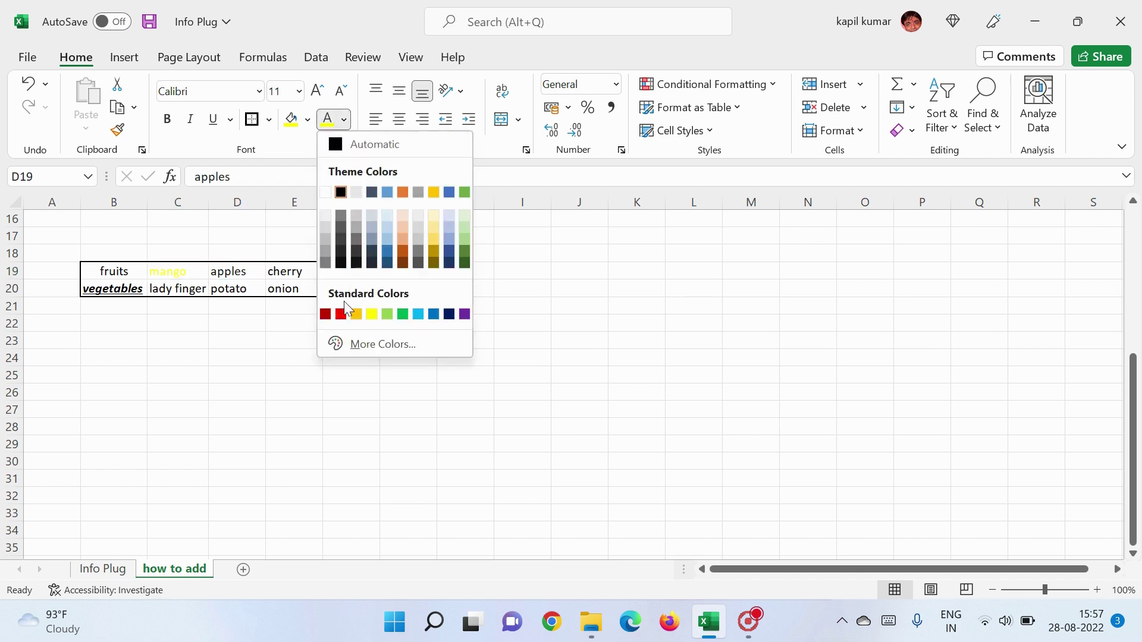
{"action": "left_click", "coordinate": [341, 314]}
{"action": "left_click", "coordinate": [319, 322]}
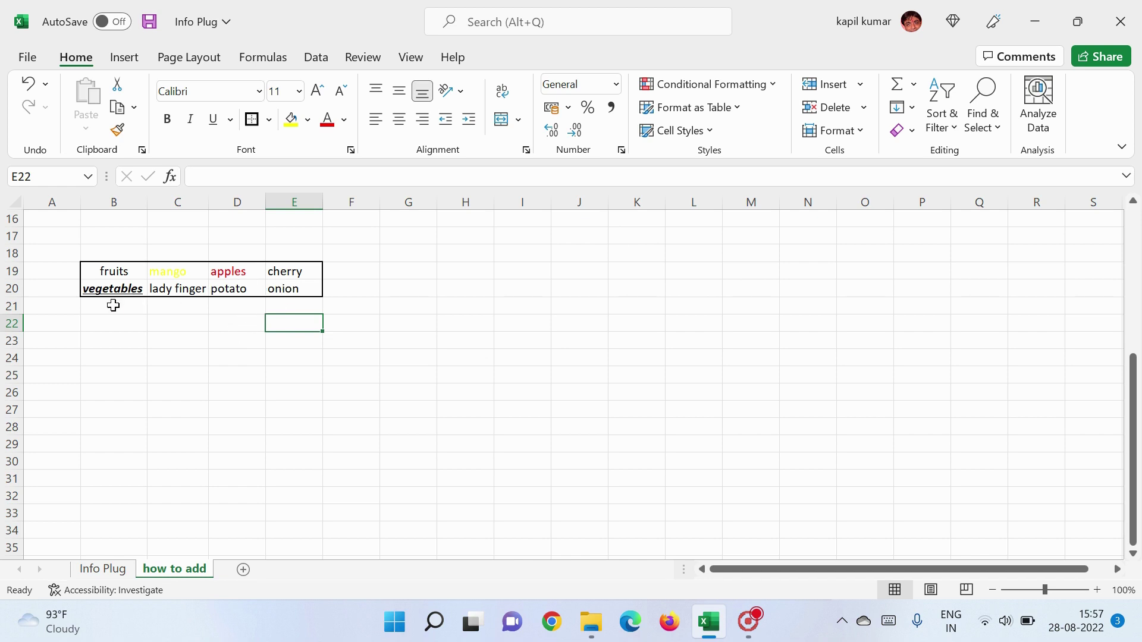
Step: Fill cell B19 containing "fruits" with the standard green color
{"action": "left_click", "coordinate": [98, 272]}
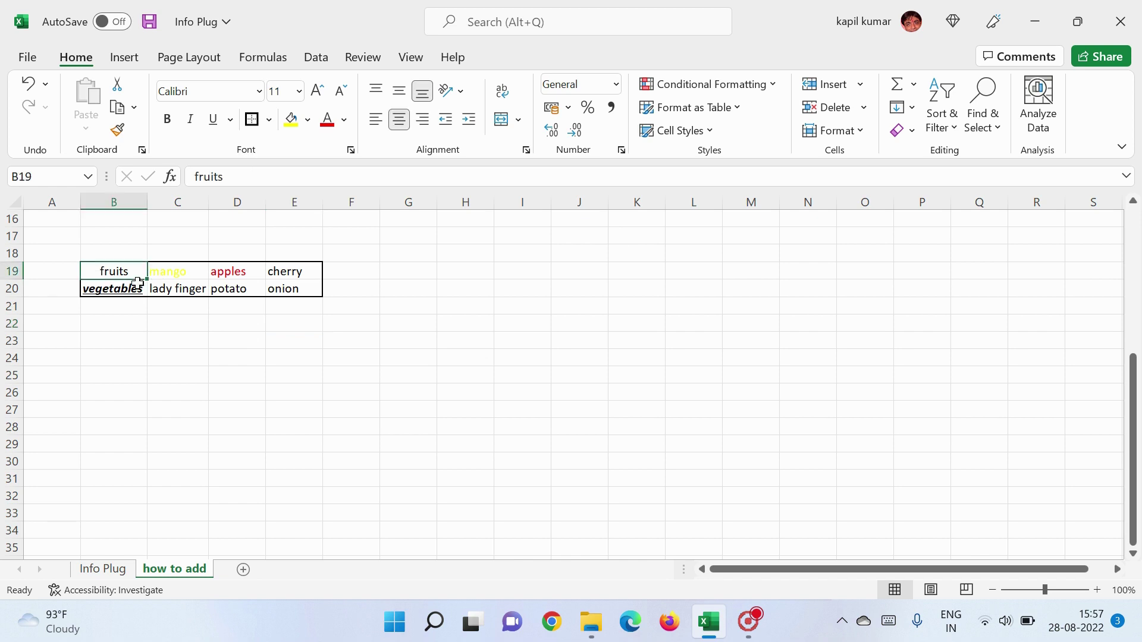
{"action": "left_click", "coordinate": [309, 125]}
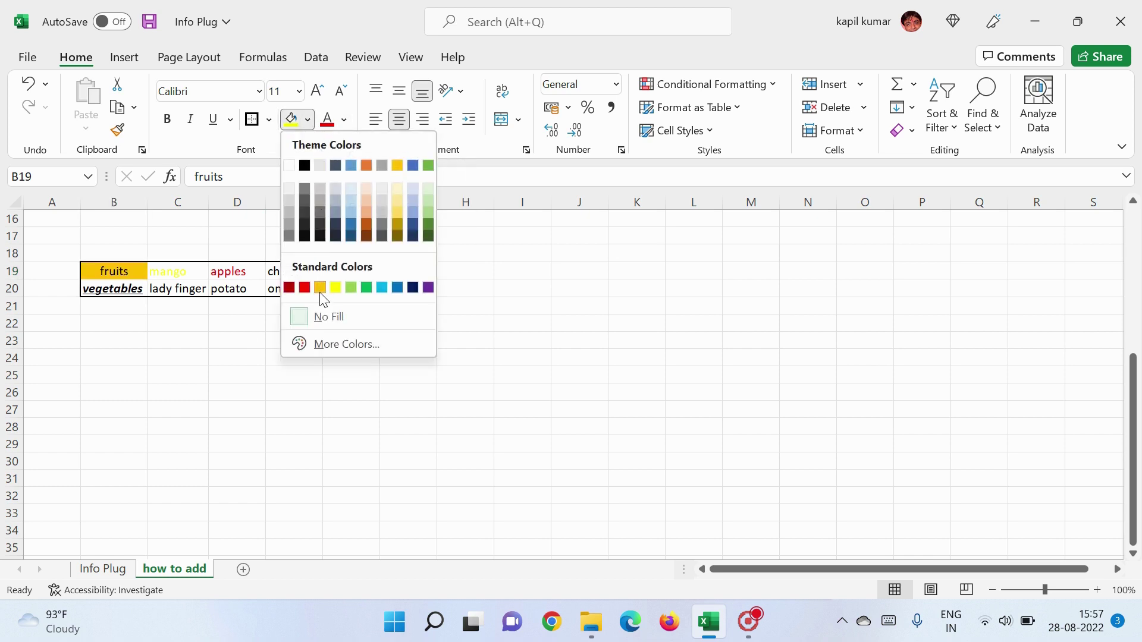
{"action": "left_click", "coordinate": [365, 287]}
{"action": "left_click", "coordinate": [230, 334]}
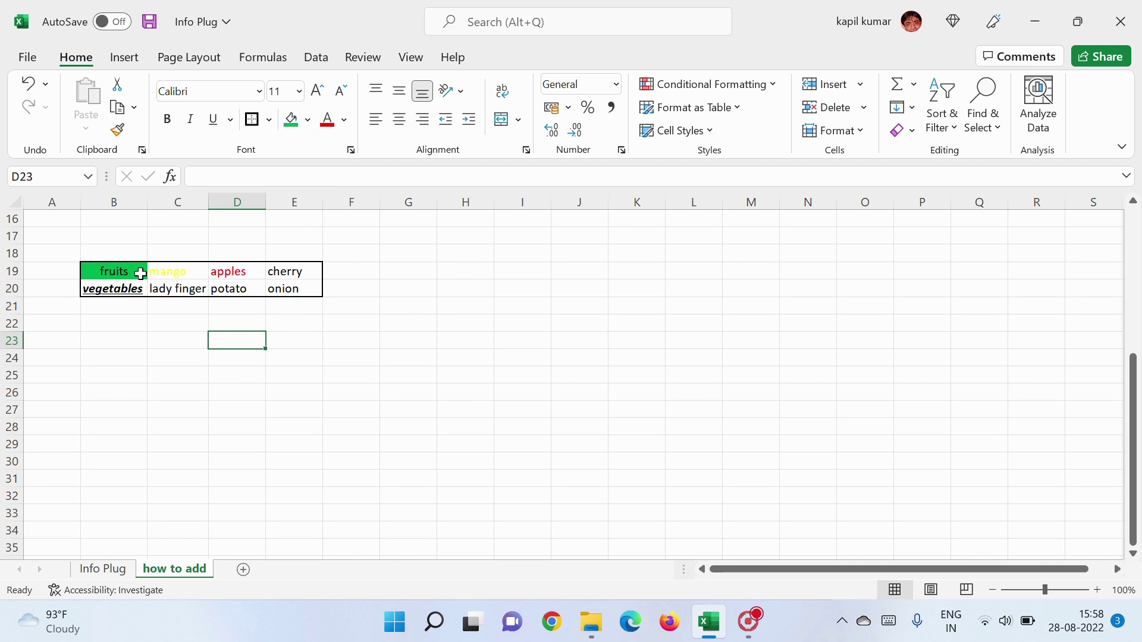
{"action": "left_click", "coordinate": [134, 320]}
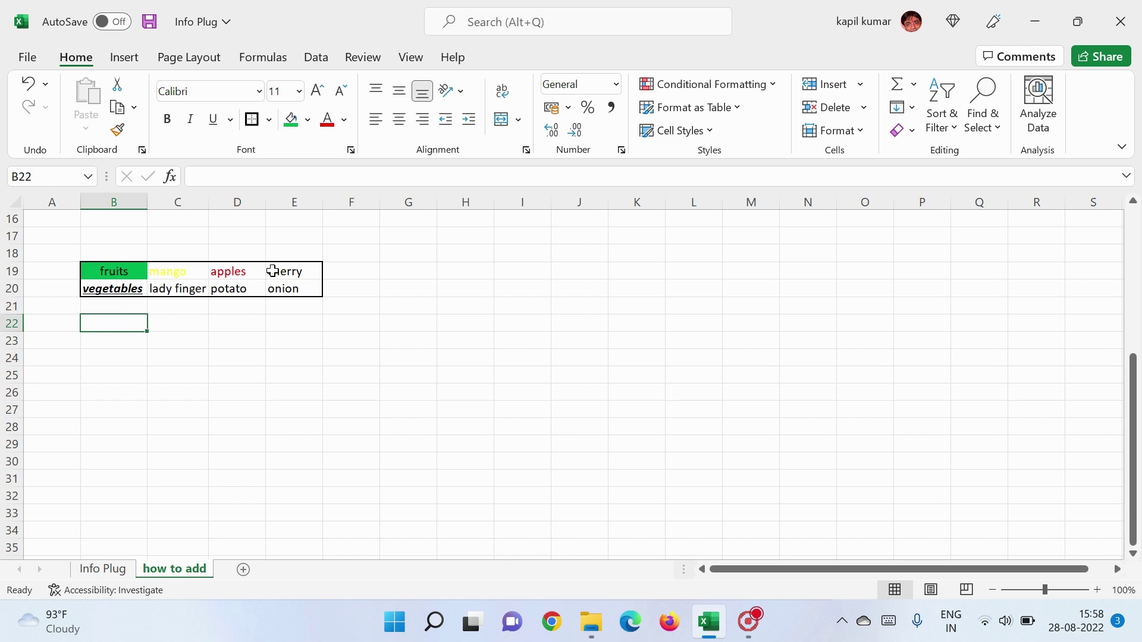
Step: Set the font color of "cherry" and "onion" in cells E19:E20 to the standard blue
{"action": "left_click", "coordinate": [272, 271]}
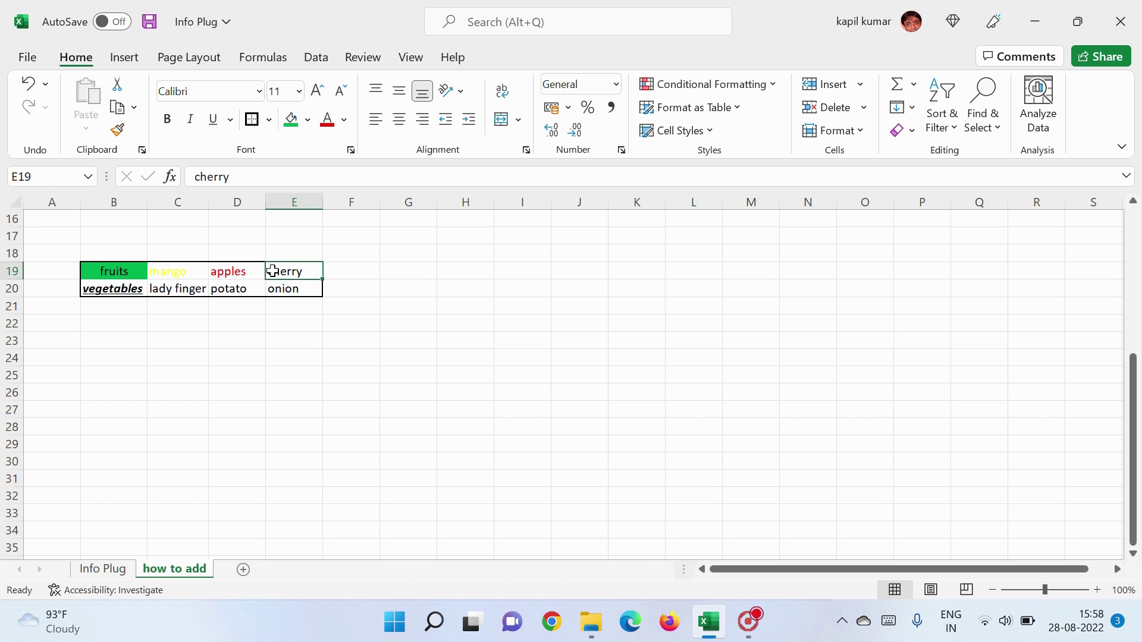
{"action": "left_click_drag", "start_coordinate": [267, 273], "coordinate": [288, 284]}
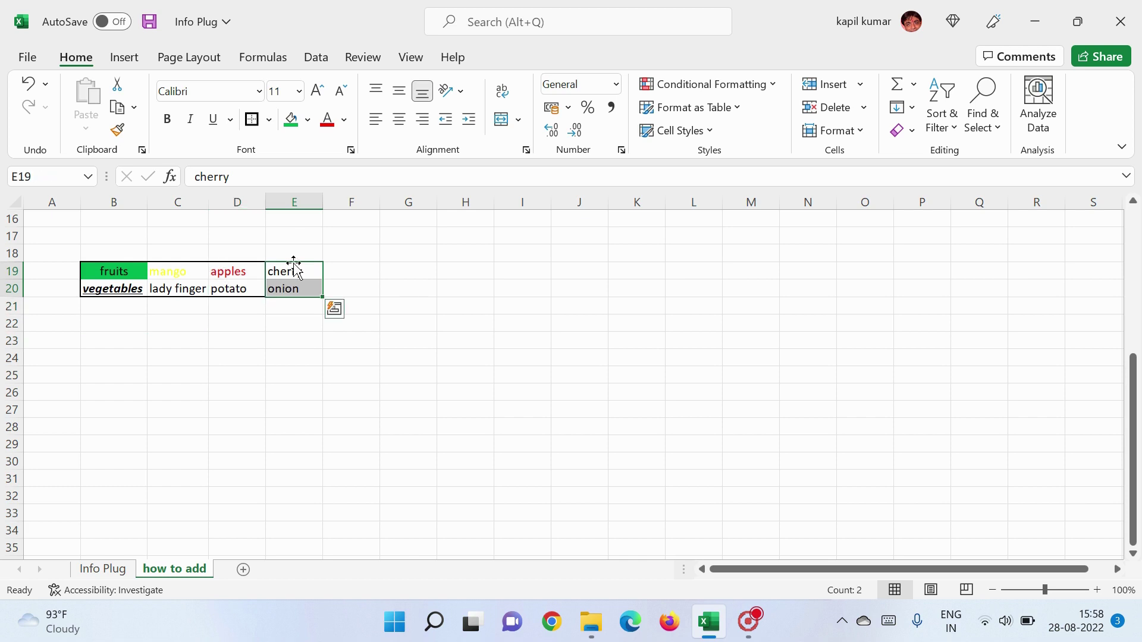
{"action": "left_click", "coordinate": [345, 133]}
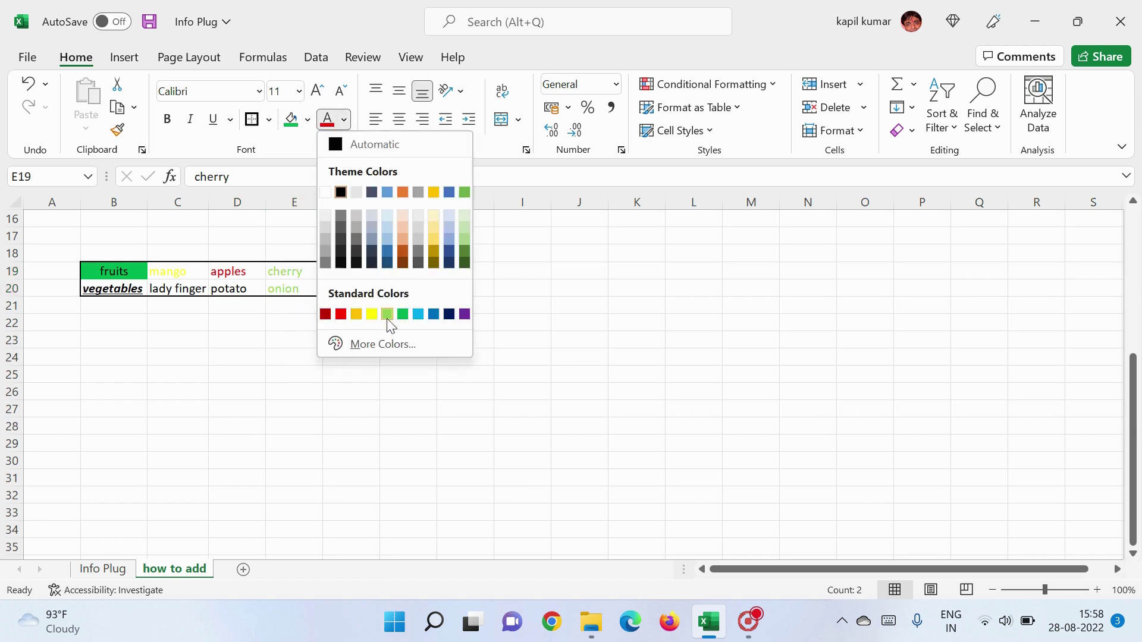
{"action": "left_click", "coordinate": [433, 315]}
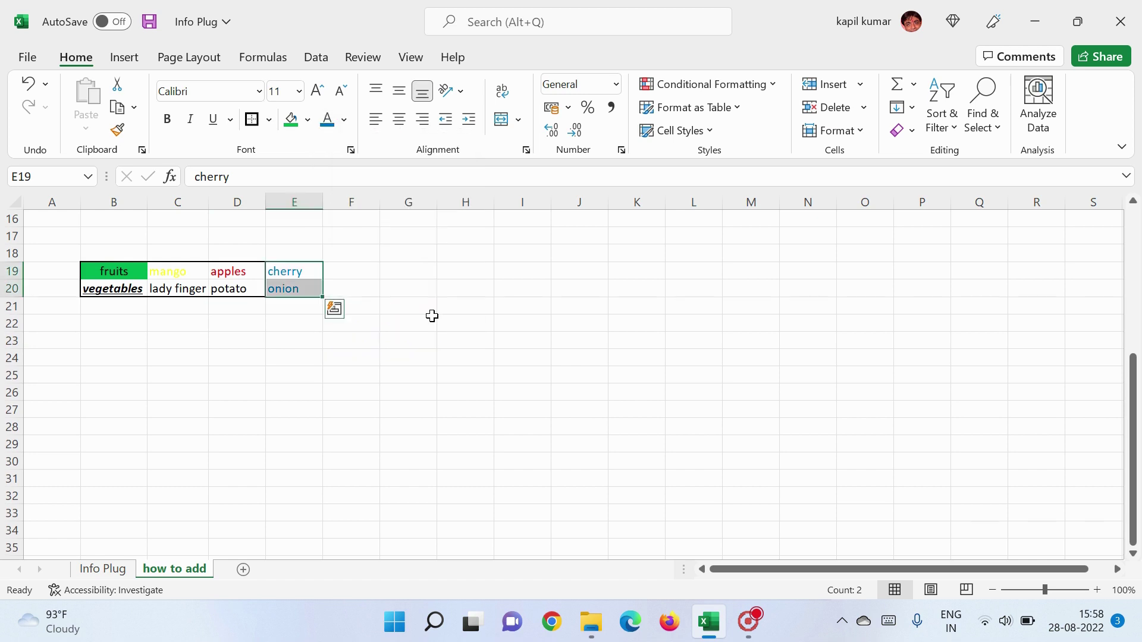
Step: Fill cells E19:E20 with a light orange theme color
{"action": "left_click", "coordinate": [309, 122]}
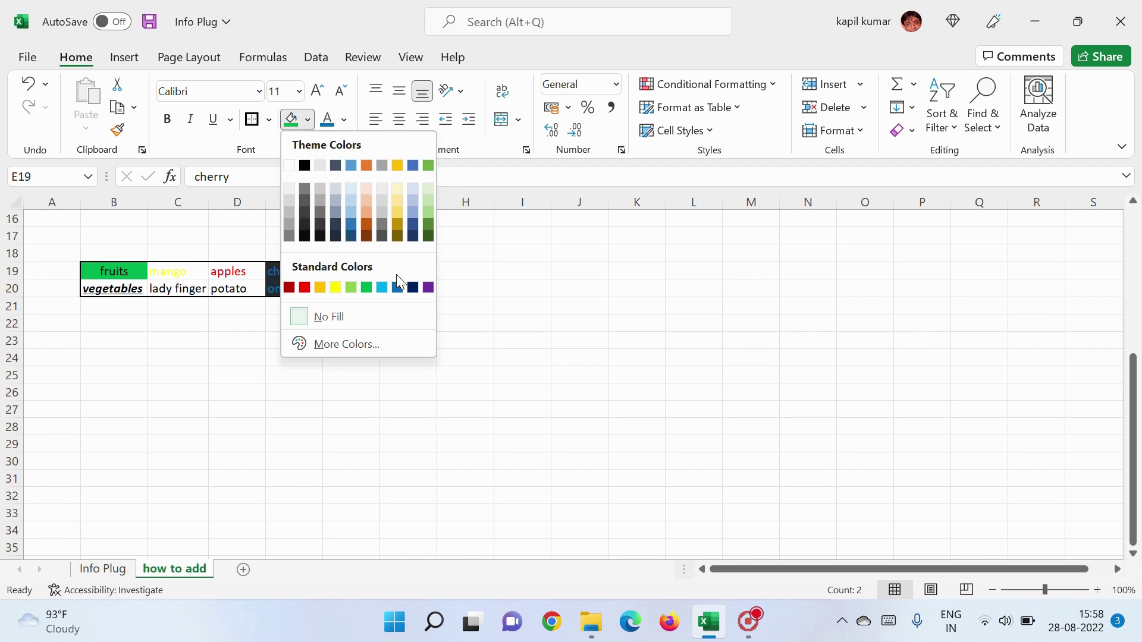
{"action": "left_click", "coordinate": [366, 206]}
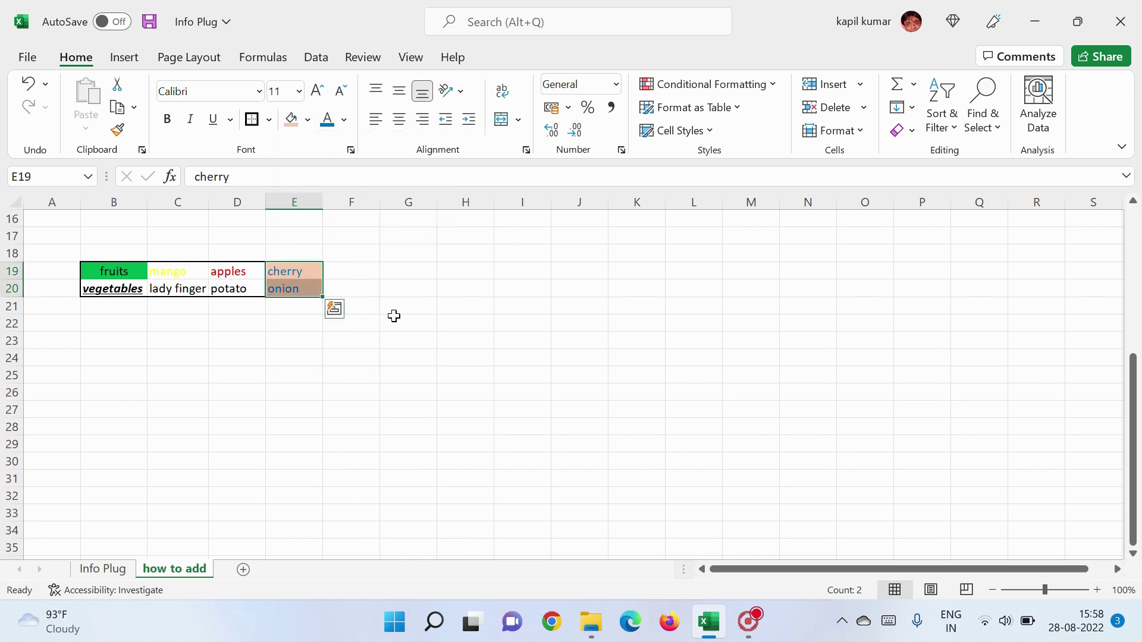
{"action": "left_click", "coordinate": [395, 321]}
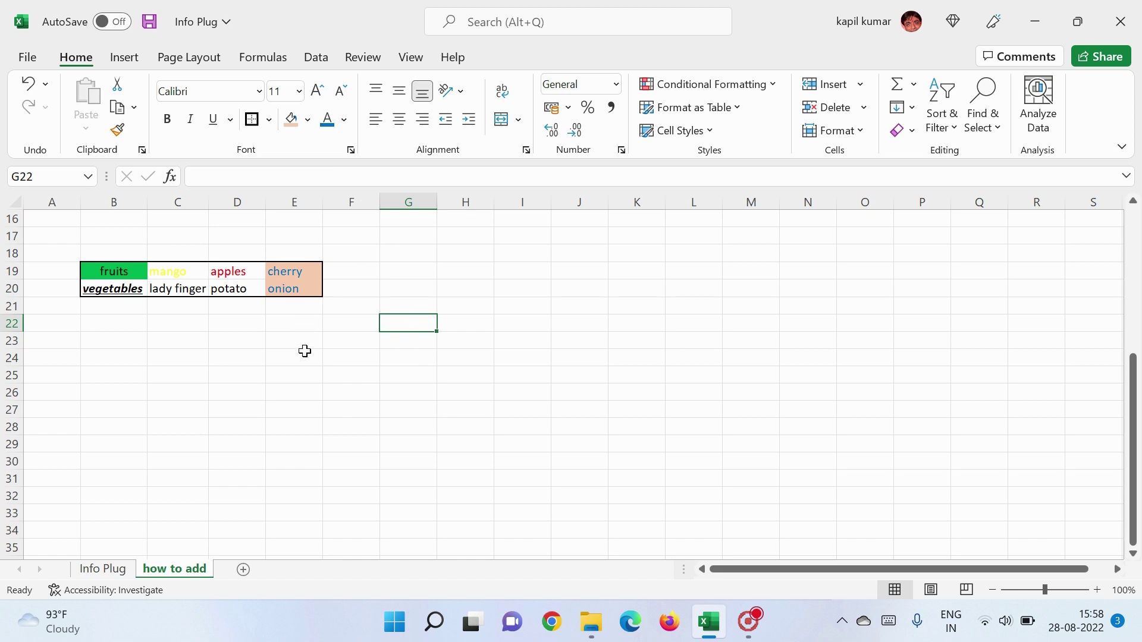
{"action": "left_click", "coordinate": [305, 353]}
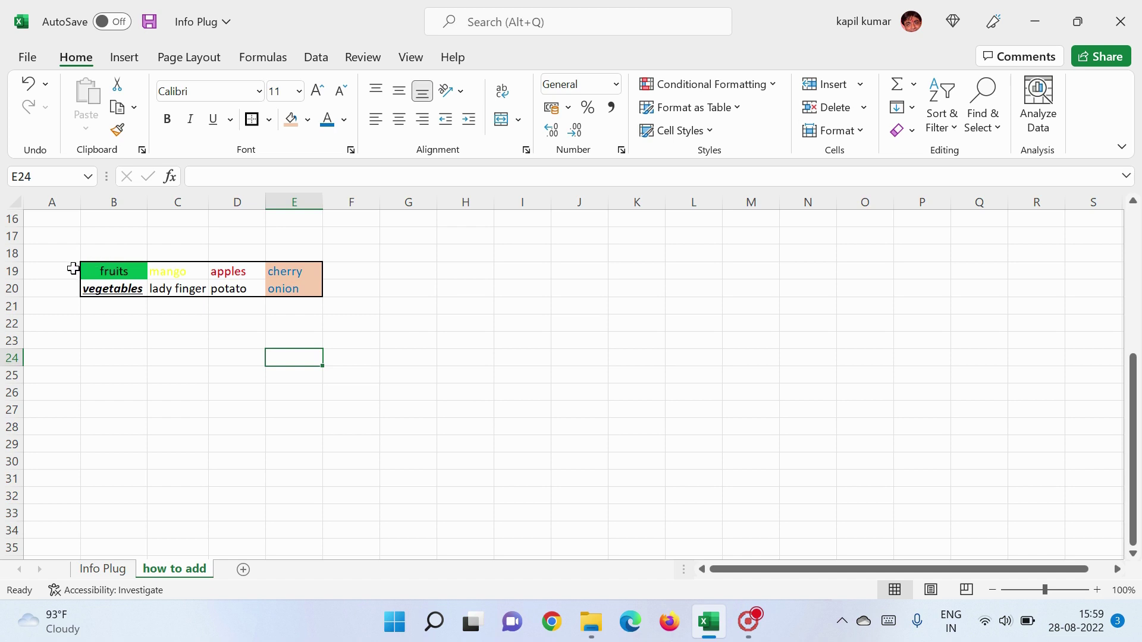
{"action": "left_click_drag", "start_coordinate": [84, 268], "coordinate": [292, 288]}
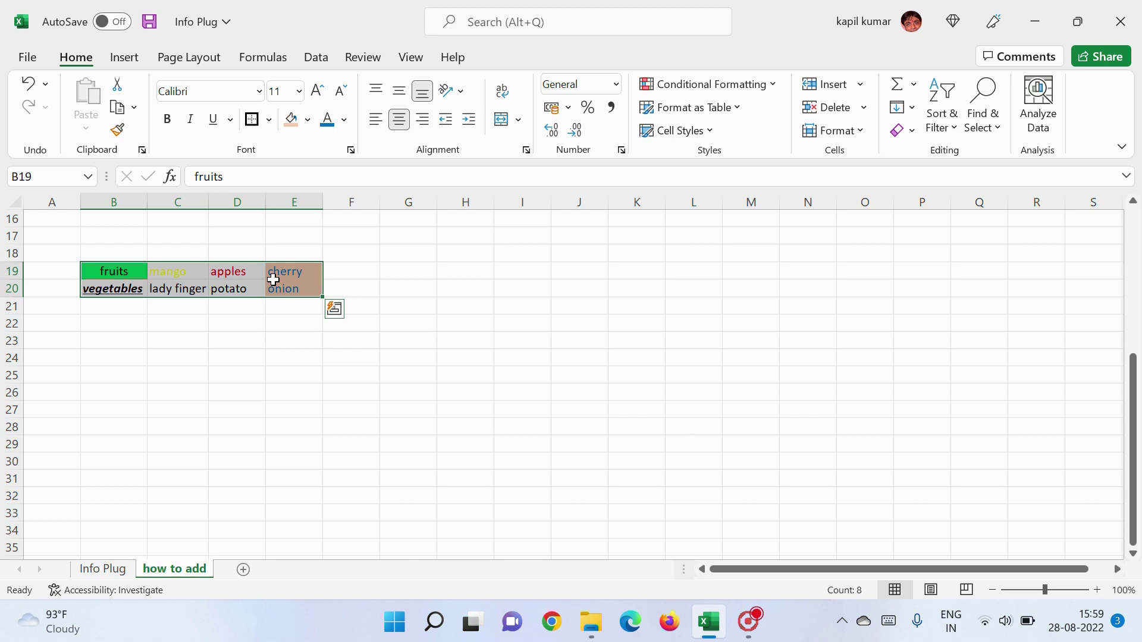
{"action": "right_click", "coordinate": [273, 280]}
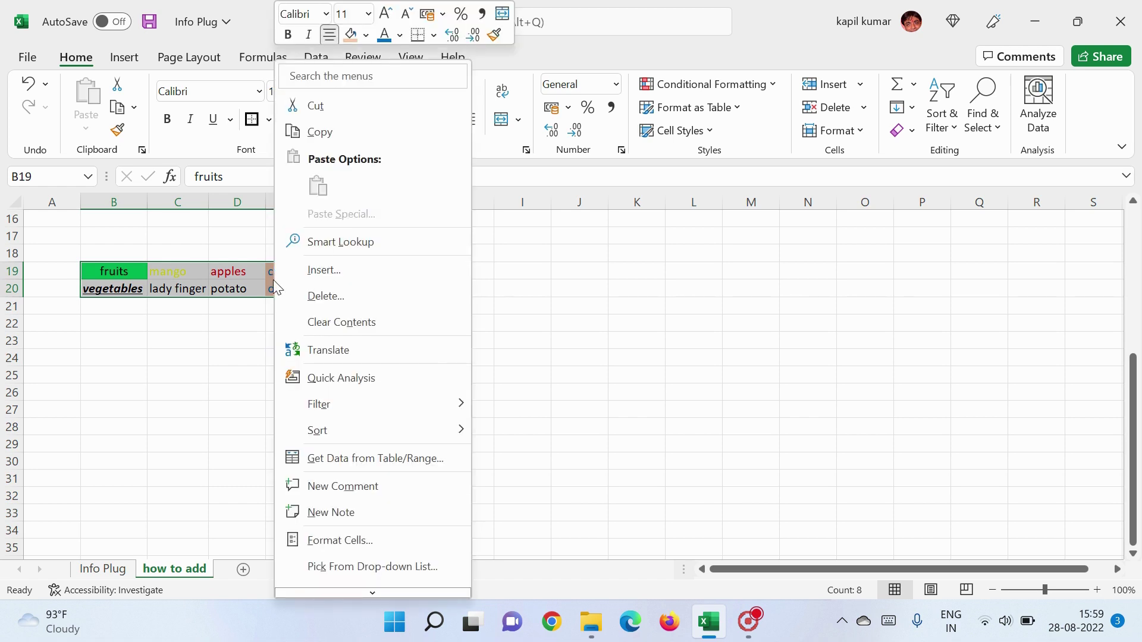
{"action": "scroll", "coordinate": [362, 502], "scroll_direction": "down", "scroll_amount": 1}
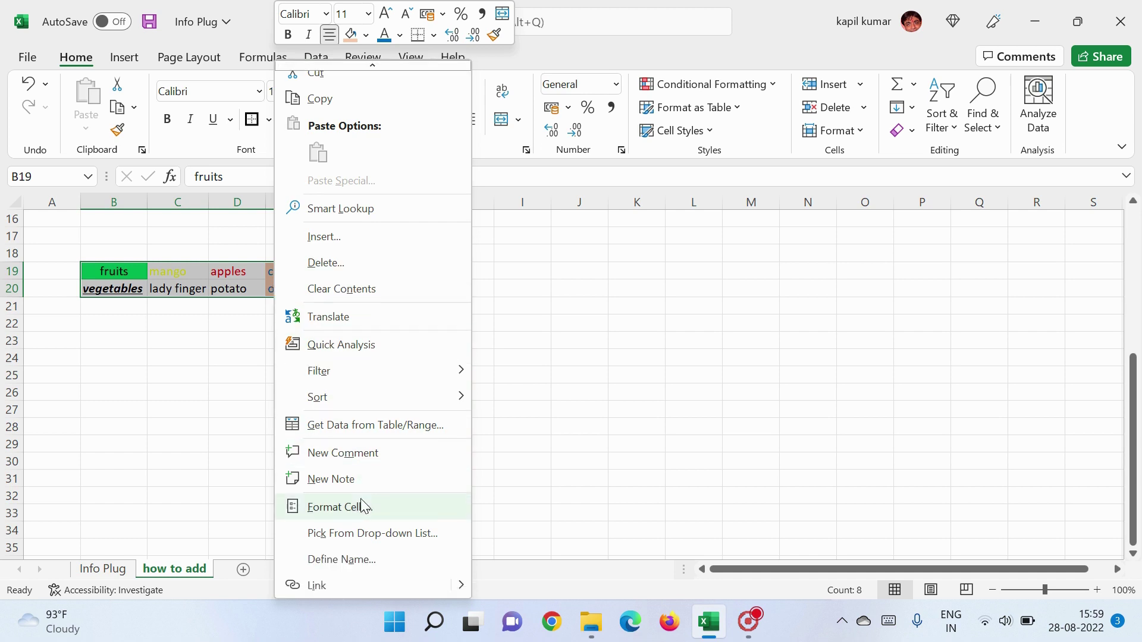
{"action": "scroll", "coordinate": [361, 503], "scroll_direction": "up", "scroll_amount": 1}
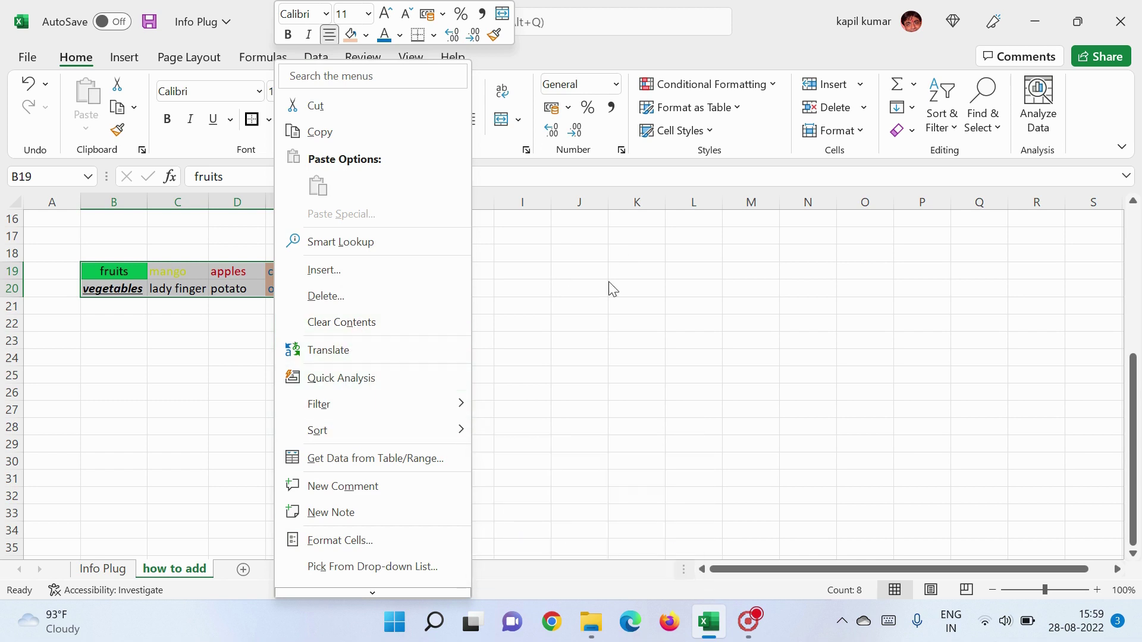
{"action": "key", "text": "Escape"}
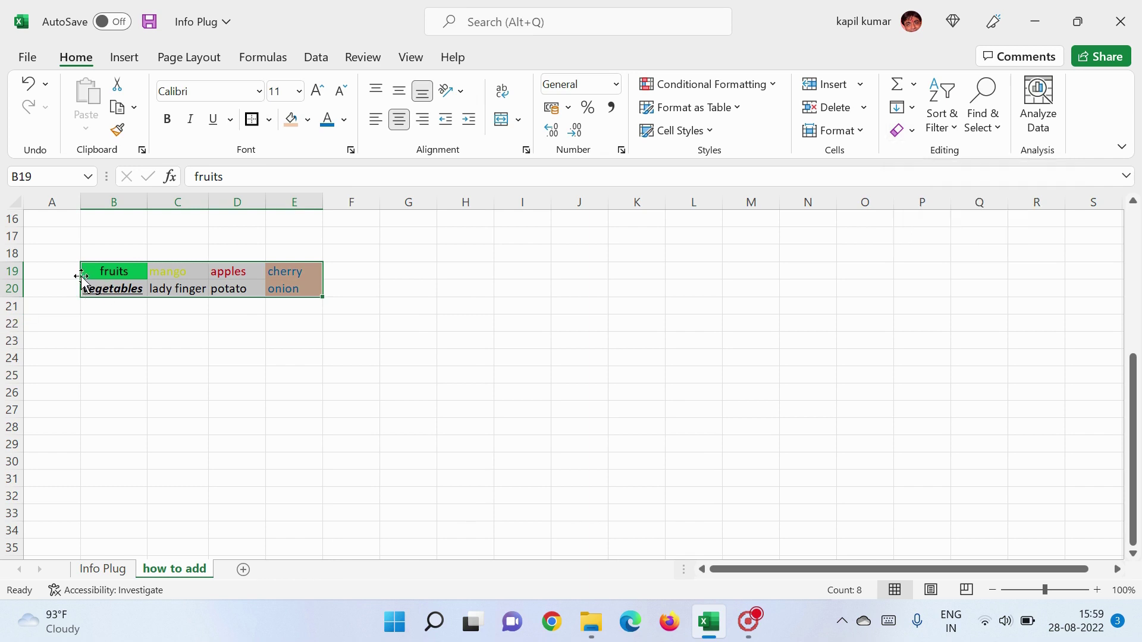
{"action": "left_click_drag", "start_coordinate": [81, 270], "coordinate": [139, 273]}
{"action": "left_click", "coordinate": [137, 323]}
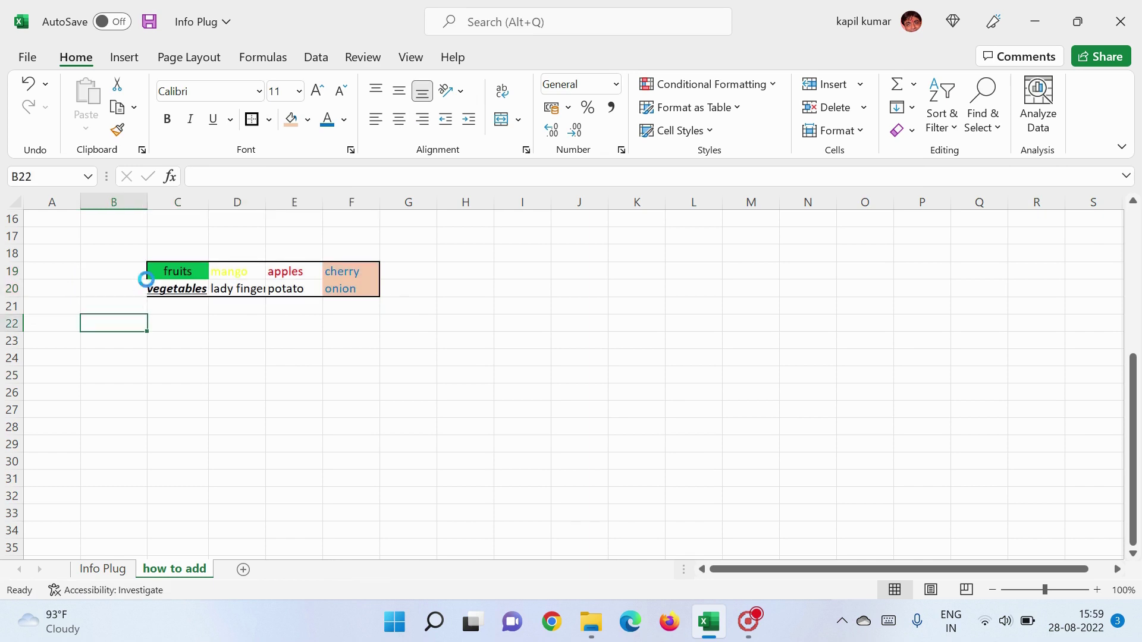
{"action": "key", "text": "ctrl+z"}
Step: Clear all formats from the fruits and vegetables table in B19:E20, keeping its text
{"action": "left_click_drag", "start_coordinate": [116, 272], "coordinate": [280, 285]}
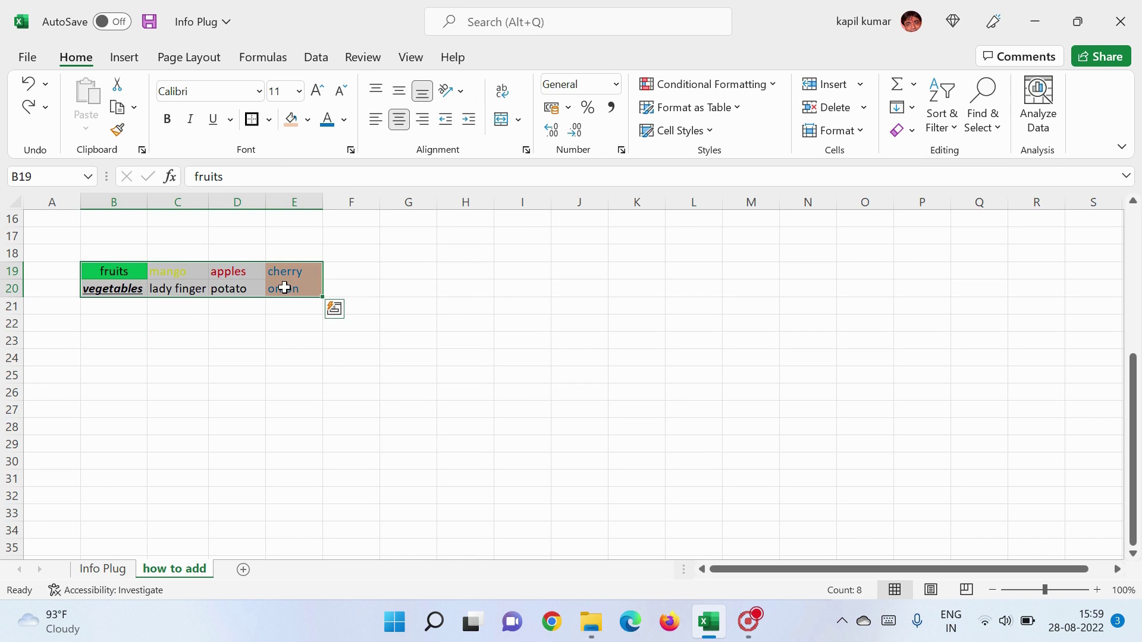
{"action": "left_click", "coordinate": [913, 131]}
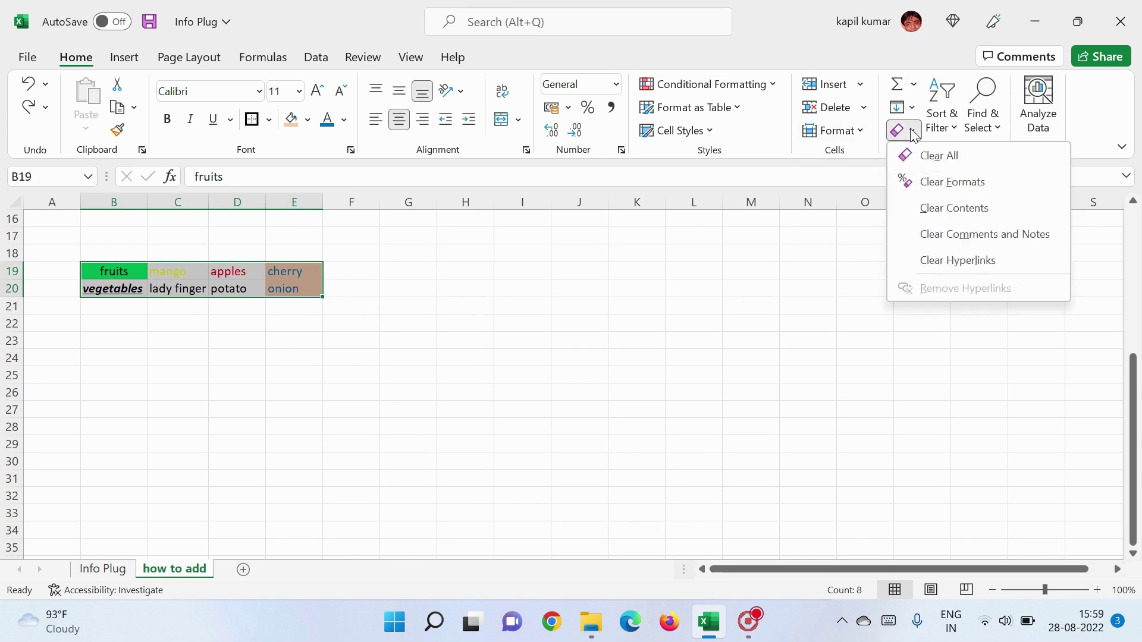
{"action": "left_click", "coordinate": [967, 186]}
{"action": "left_click", "coordinate": [334, 307]}
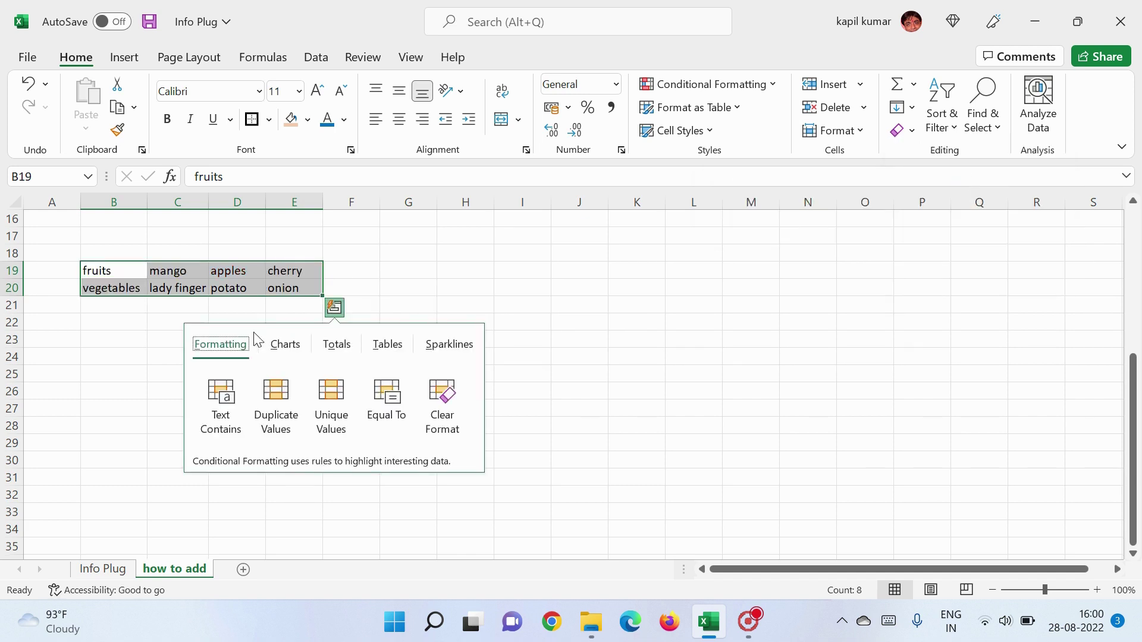
{"action": "left_click", "coordinate": [115, 321]}
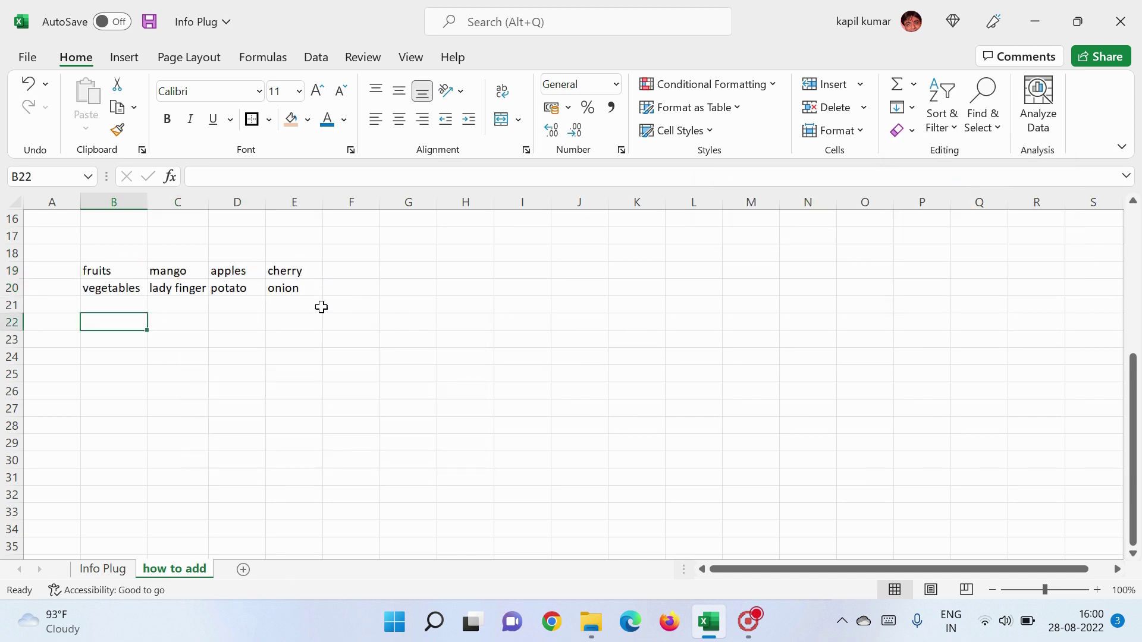